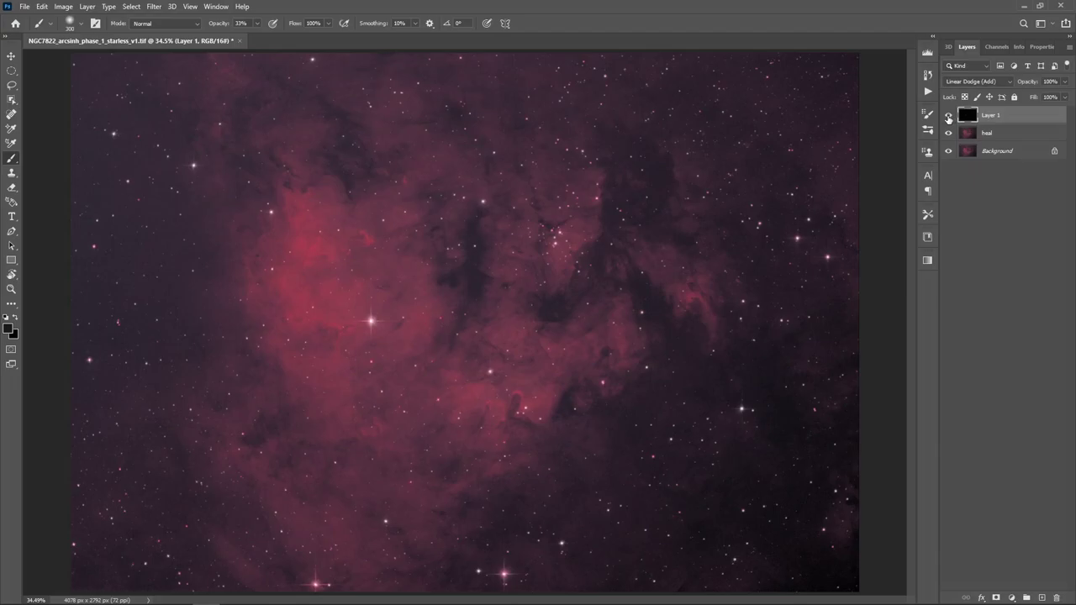
Compare the nebula with and without the stars of Layer 1, leave Layer 1 hidden, and select the heal layer.
left_click(948, 118)
left_click(948, 117)
left_click(948, 118)
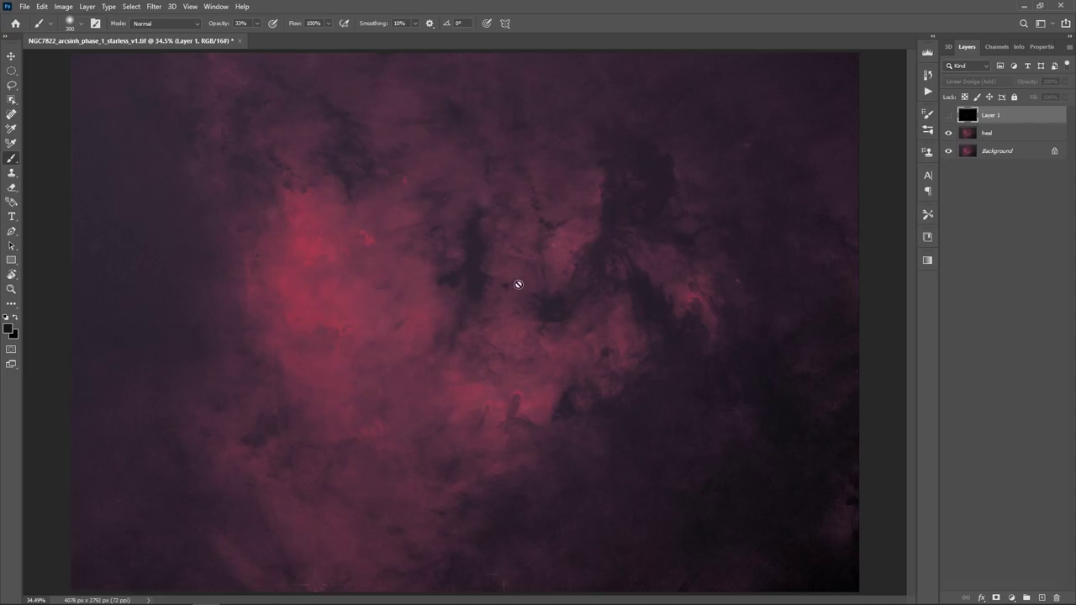
left_click(948, 115)
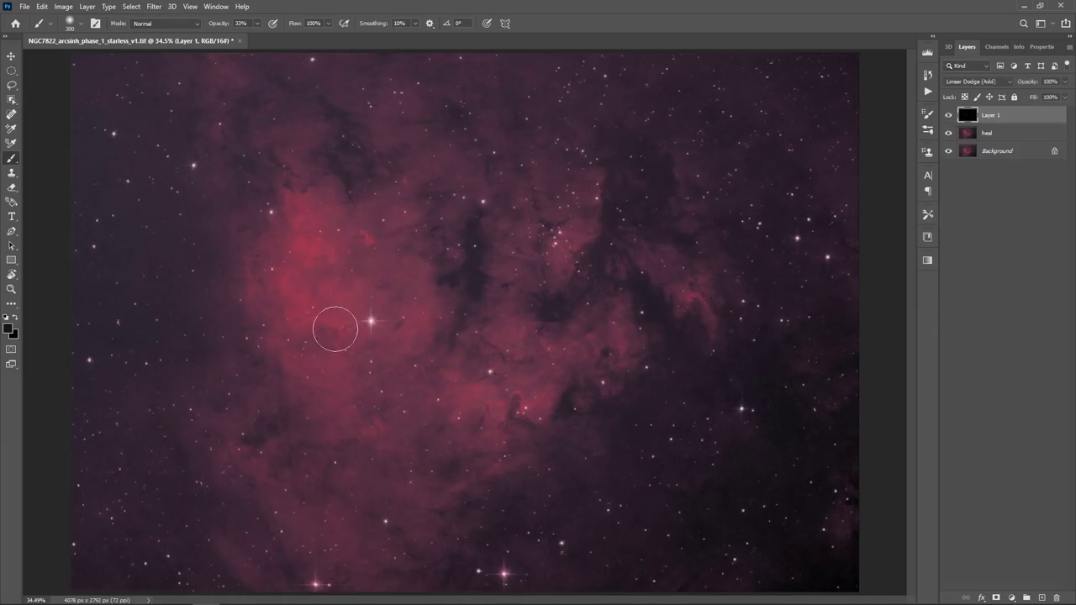
left_click(949, 115)
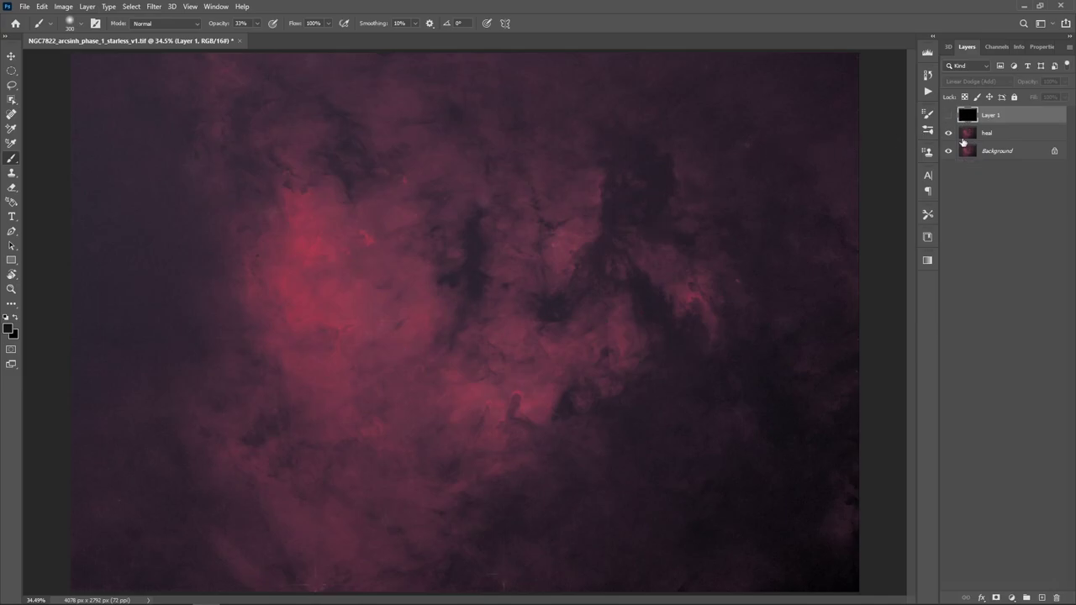
left_click(949, 115)
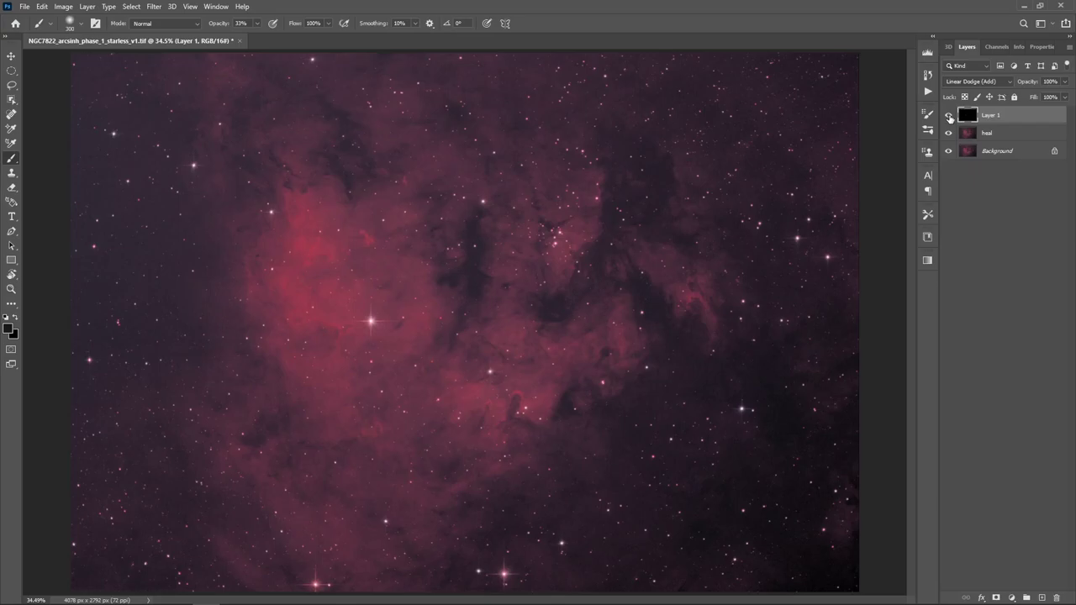
left_click(949, 116)
left_click(949, 116)
left_click(949, 115)
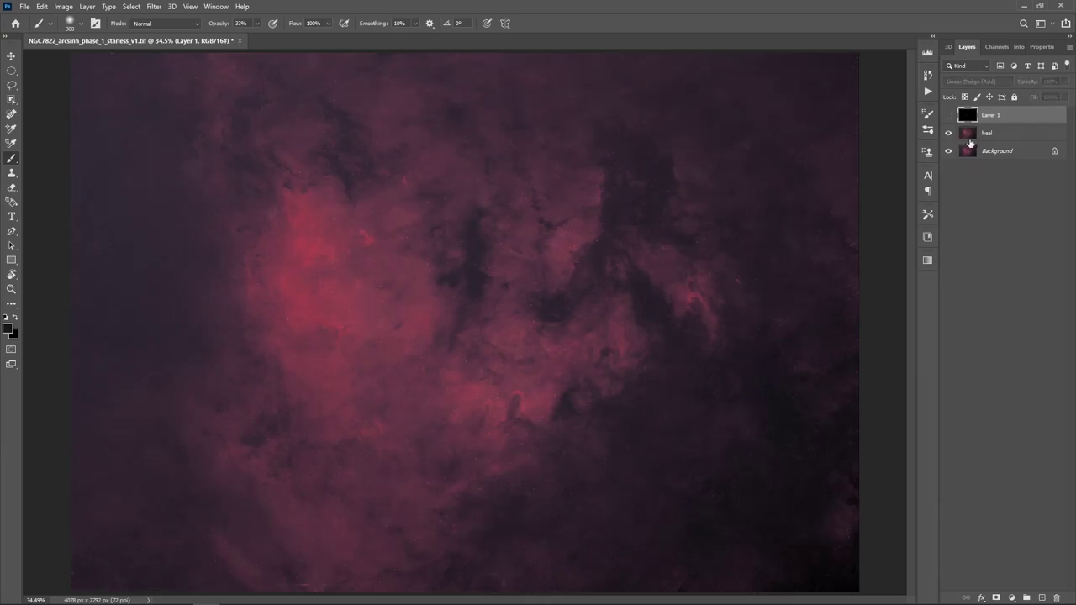
left_click(993, 140)
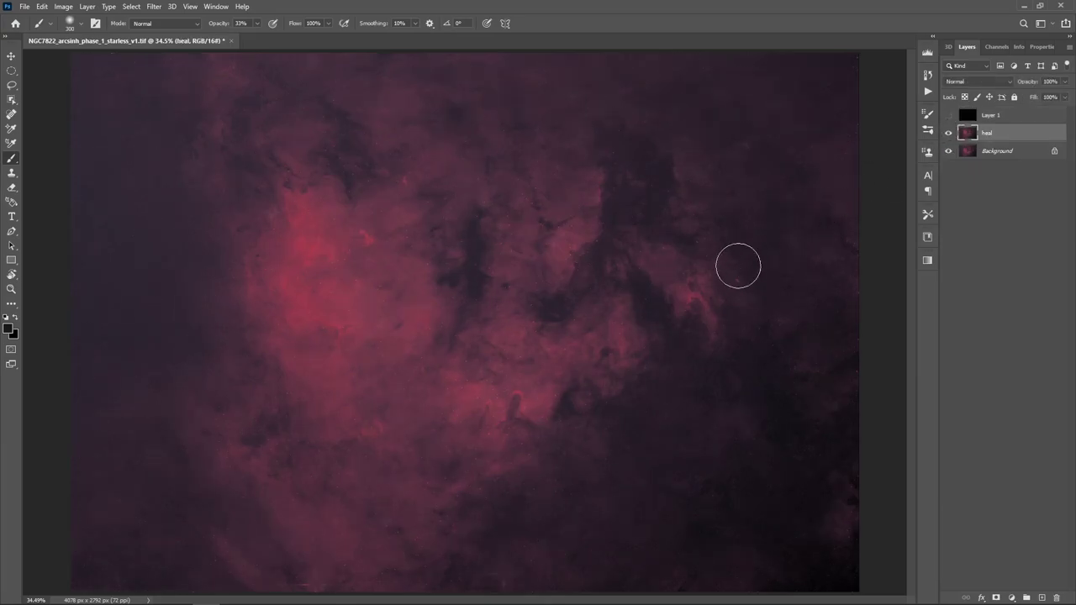
mouse_move(478, 255)
left_mouse_down()
mouse_move(519, 243)
mouse_move(457, 251)
left_mouse_up()
scroll(544, 331, "down", 1)
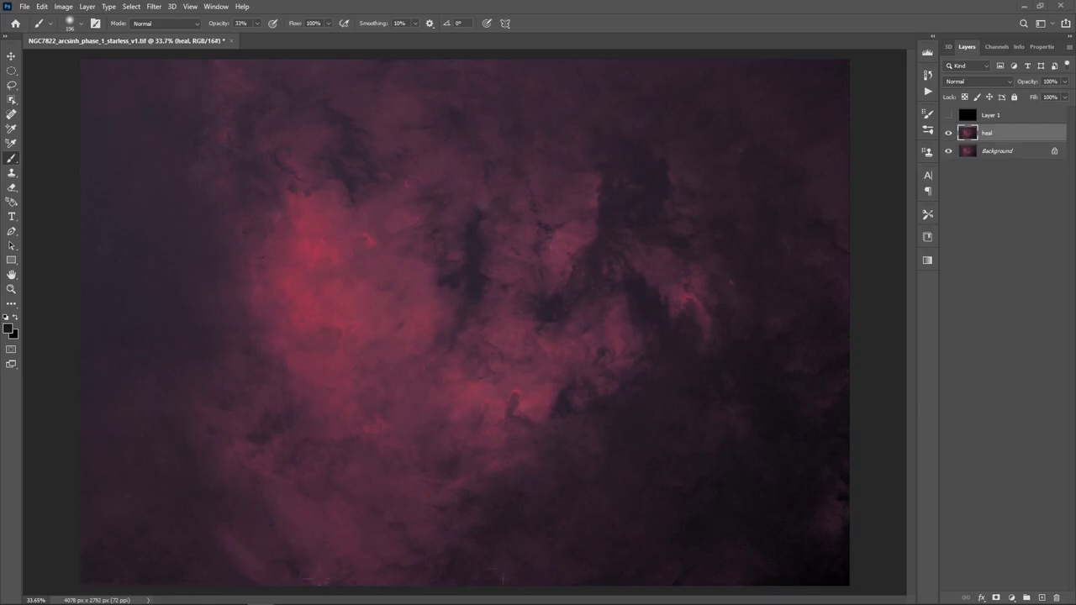
Switch to Notepad to read the processing plan in plan.txt, and return to Photoshop.
key("alt+Tab")
left_click_drag(345, 169, 505, 178)
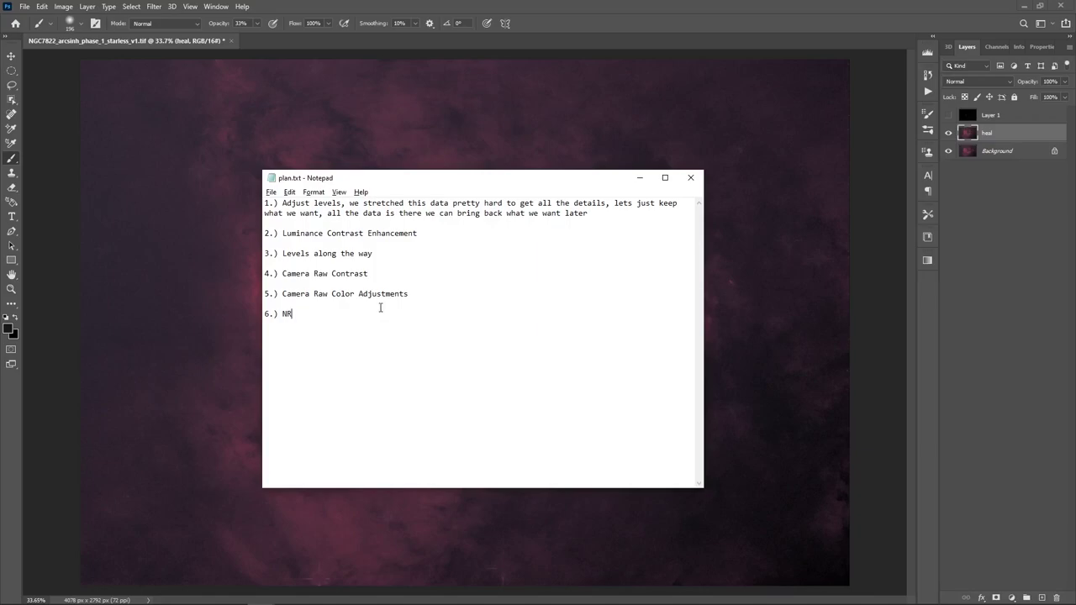
key("alt+Tab")
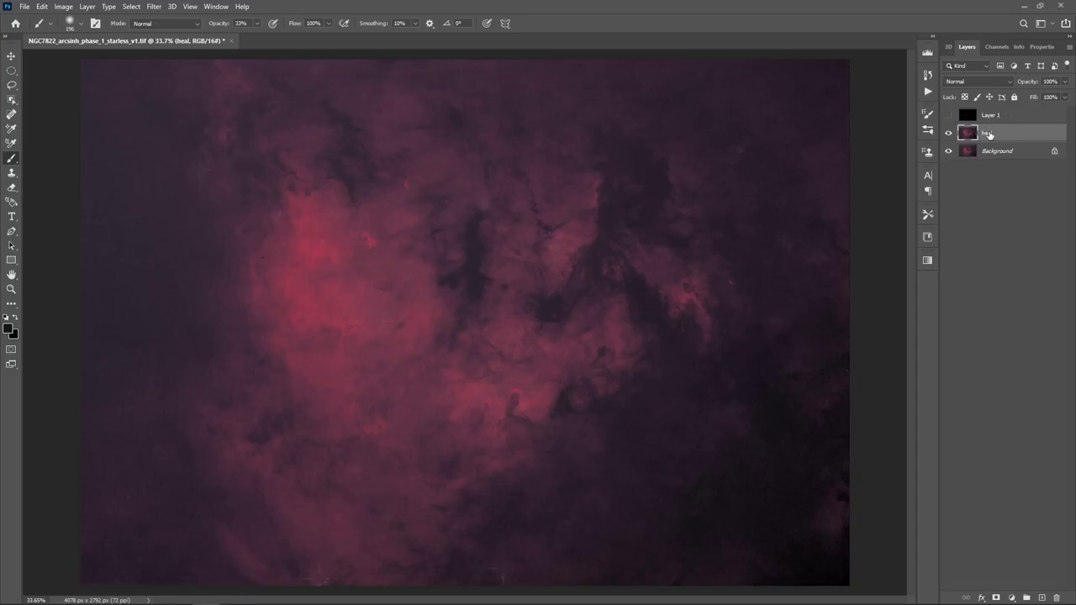
Duplicate the heal layer and rename the copy start.
key("ctrl+j")
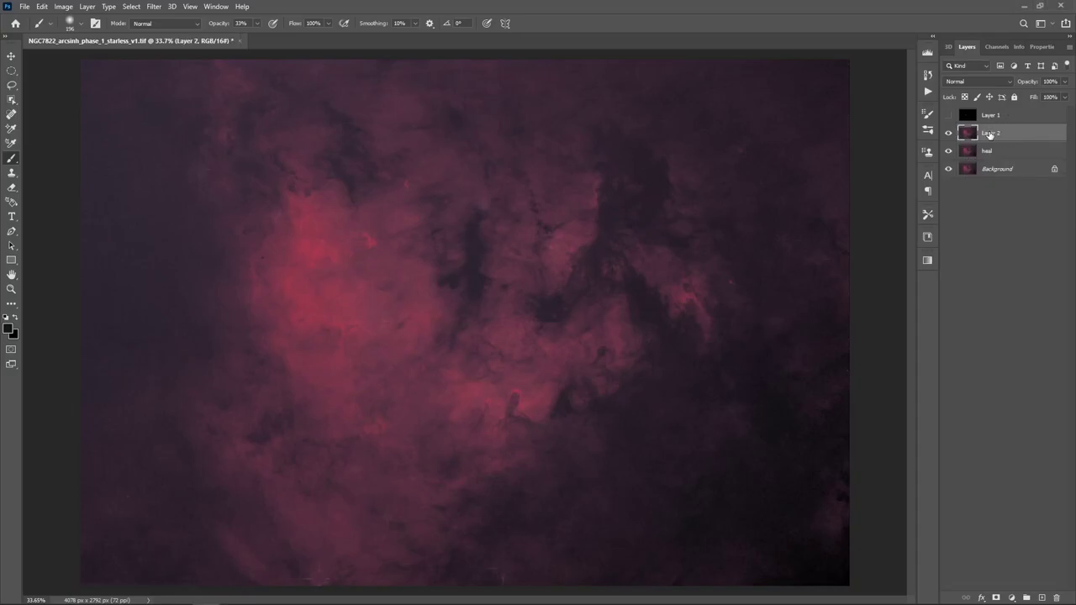
double_click(989, 134)
type("star")
type("t")
key("Return")
Examine the Red, Green and Blue channels of the start layer one by one to compare their nebula detail.
left_click(993, 48)
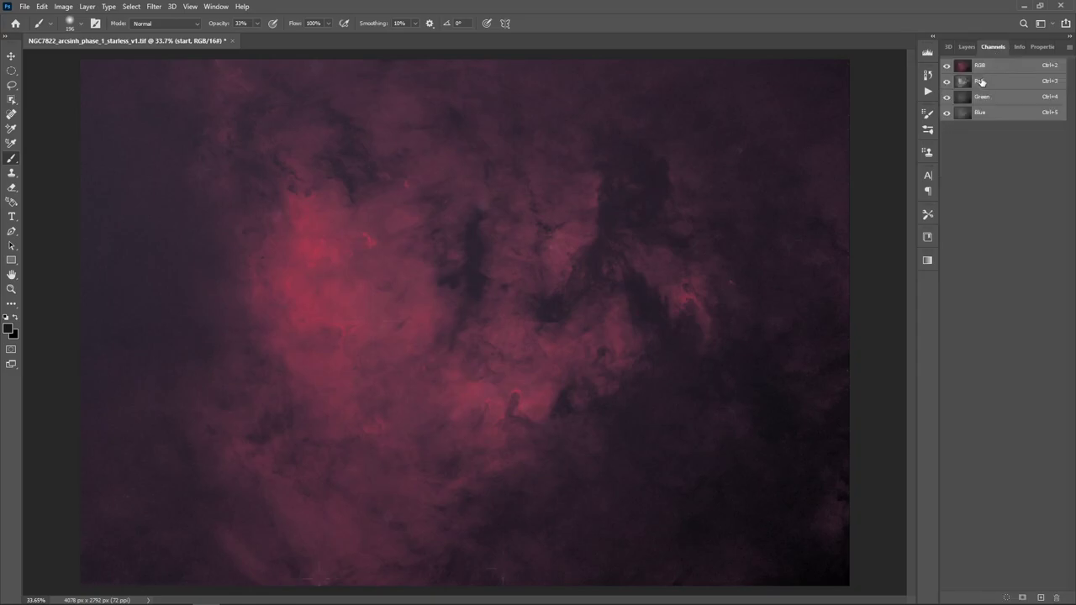
left_click(981, 82)
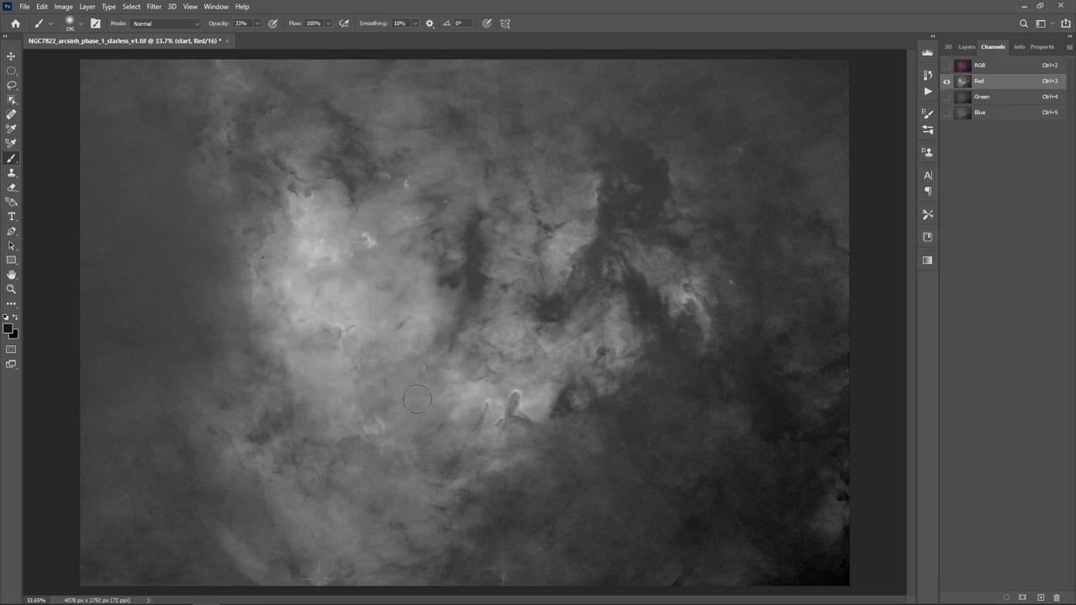
left_click(981, 100)
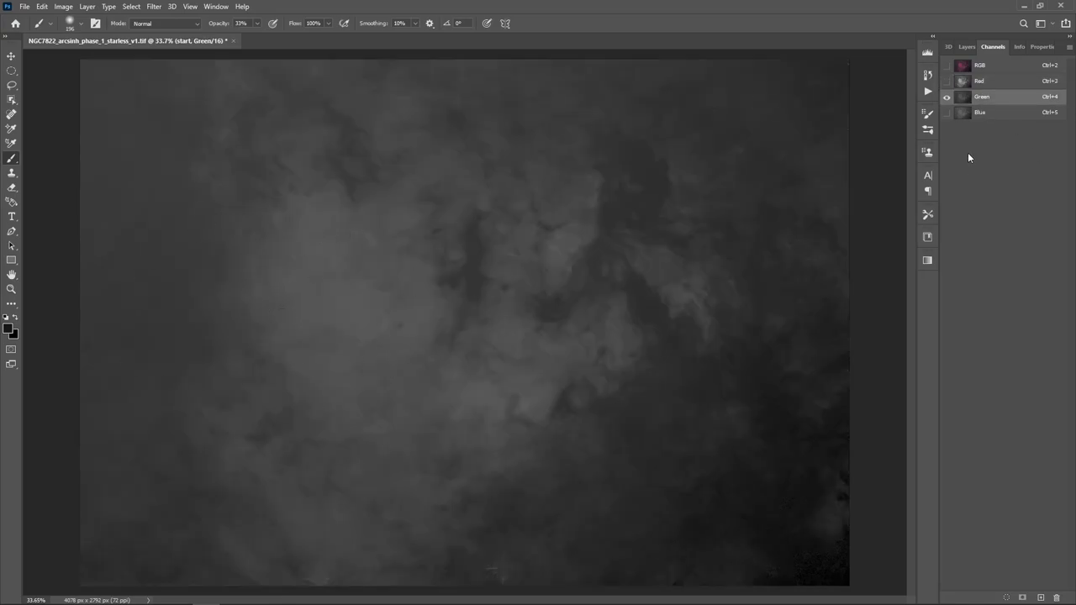
left_click(981, 113)
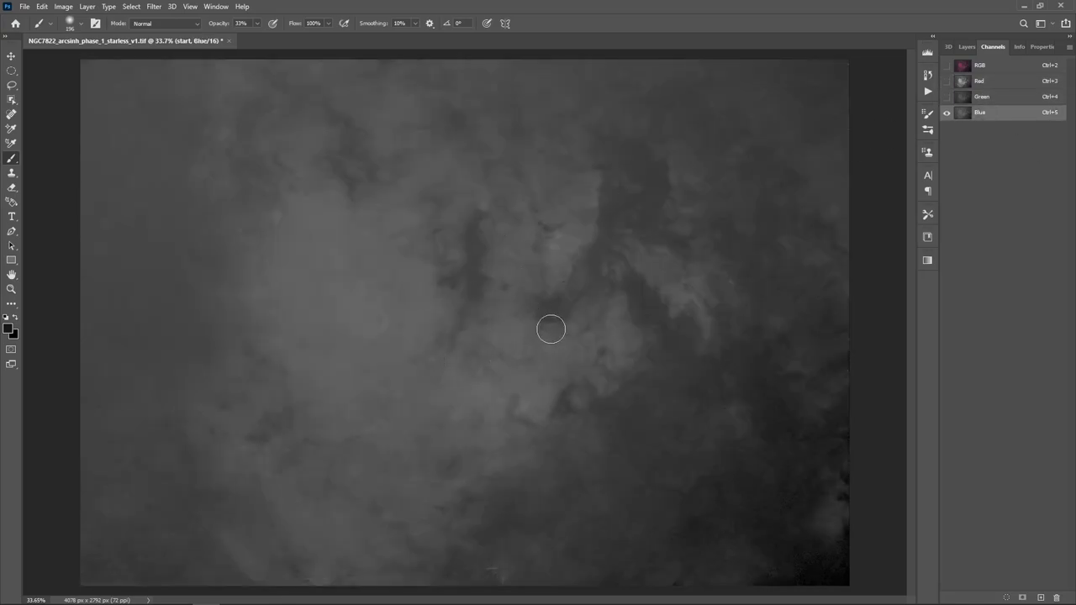
Copy the entire Red channel and place it as a new grayscale layer above the start layer.
left_click(980, 82)
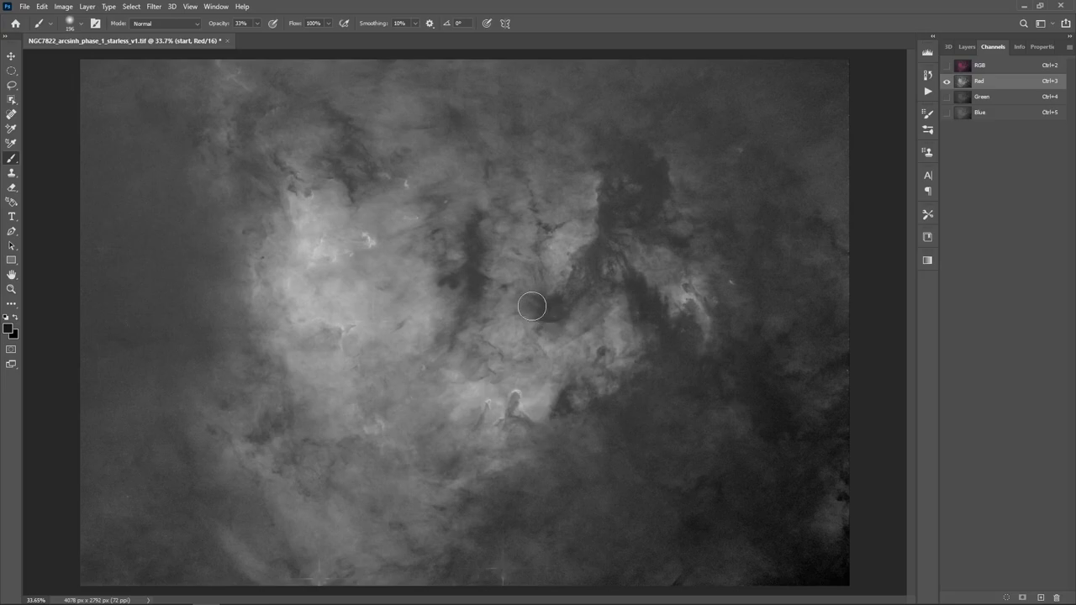
left_click(977, 84, "ctrl")
left_click(985, 68)
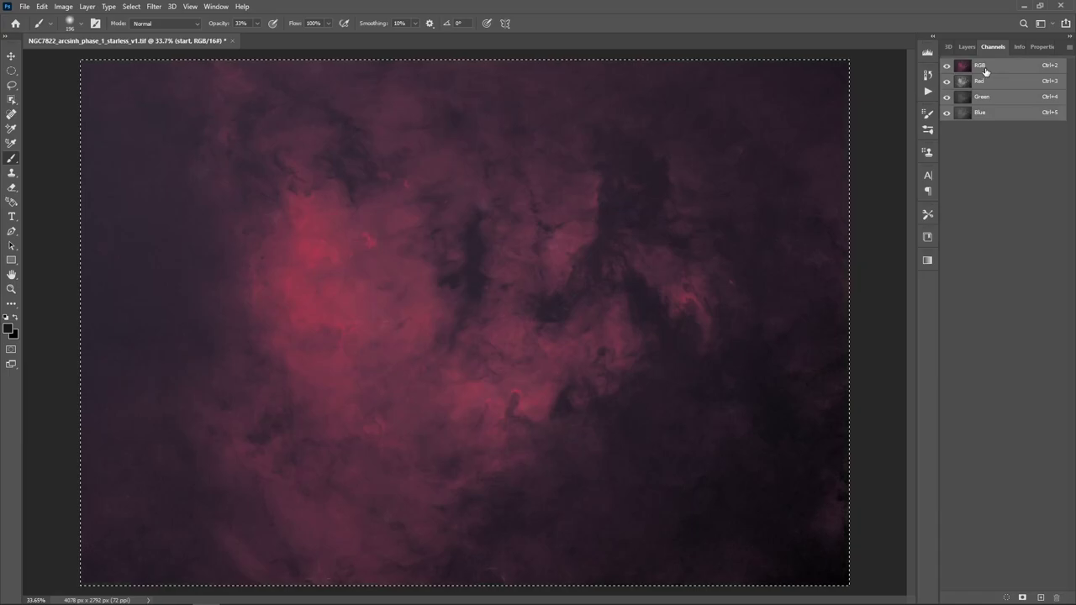
left_click(966, 47)
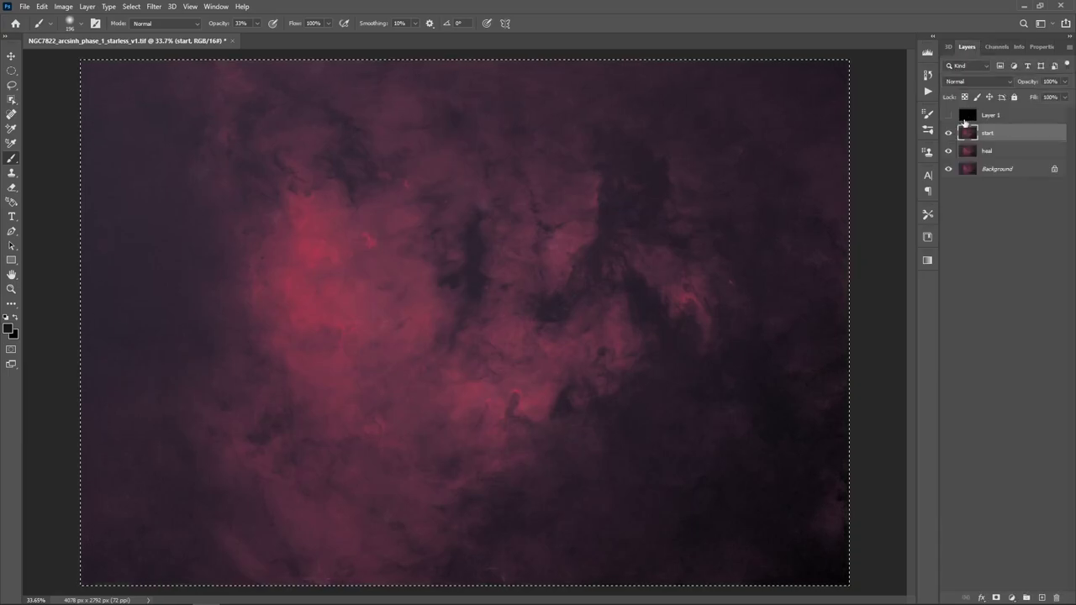
key("ctrl+d")
key("ctrl+shift+alt+n")
key("ctrl+shift+alt+e")
key("ctrl+shift+u")
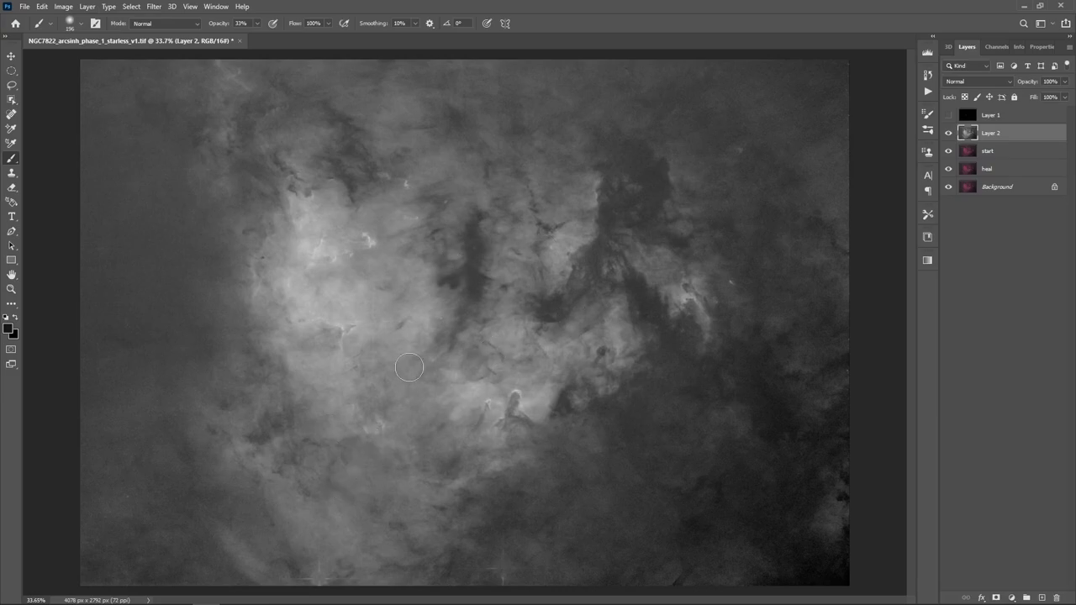
Rename the new grayscale layer lum.
double_click(992, 133)
key("BackSpace")
key("Return")
Compare the image with the lum layer and the Layer 1 stars shown and hidden.
left_click(948, 132)
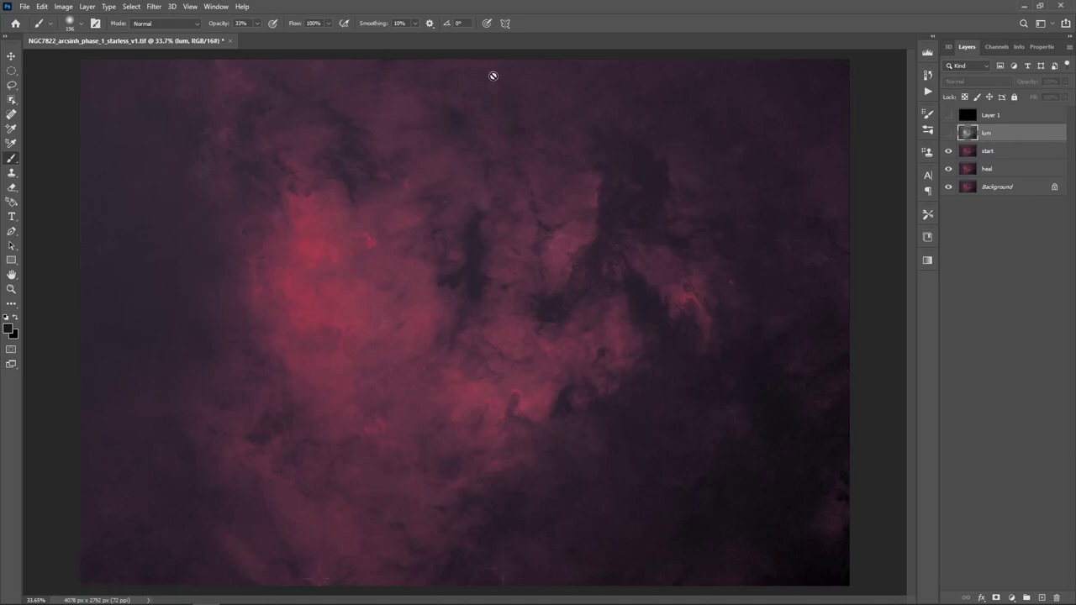
left_click(949, 132)
left_click(949, 115)
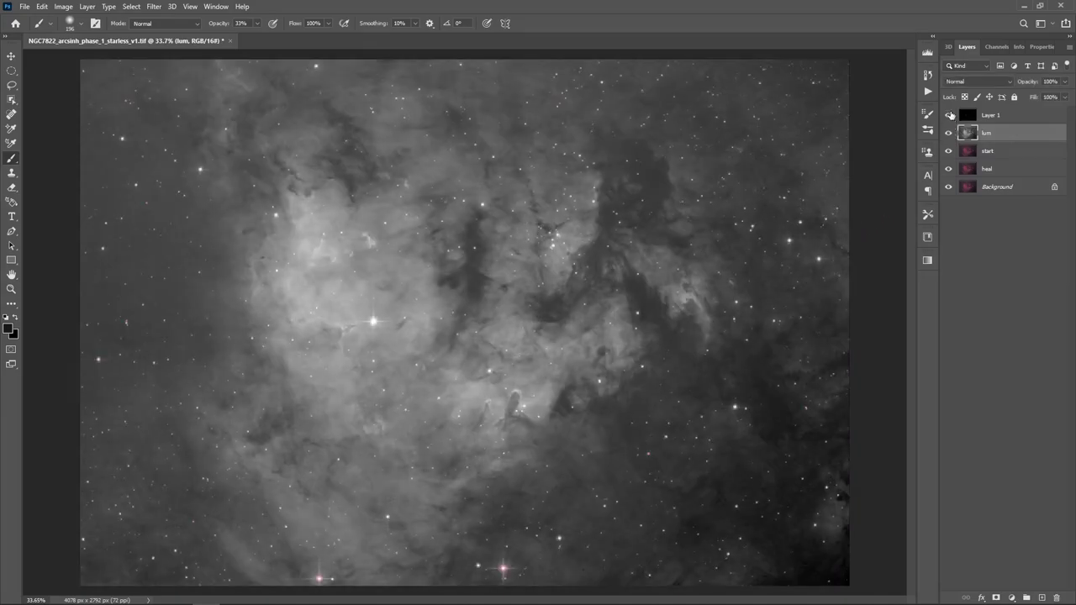
left_click(949, 115)
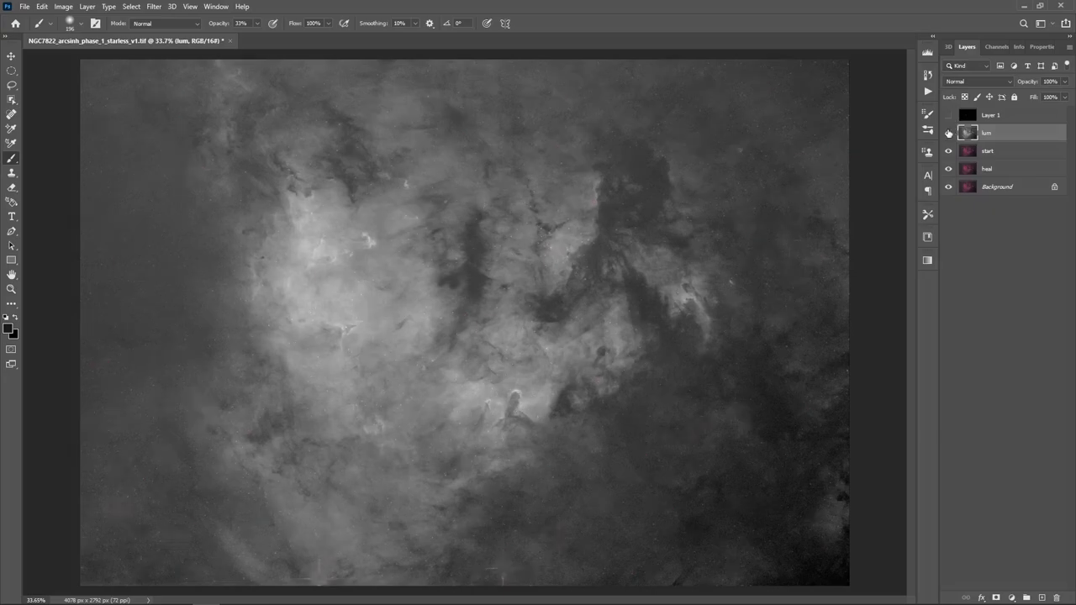
left_click(948, 133)
left_click(949, 115)
left_click(949, 116)
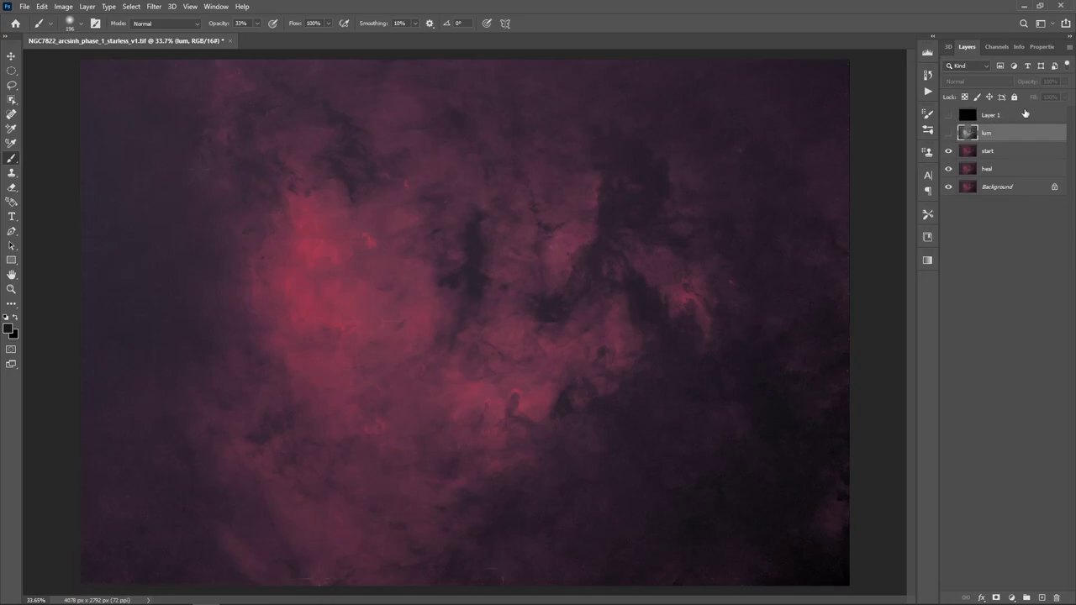
left_click(949, 134)
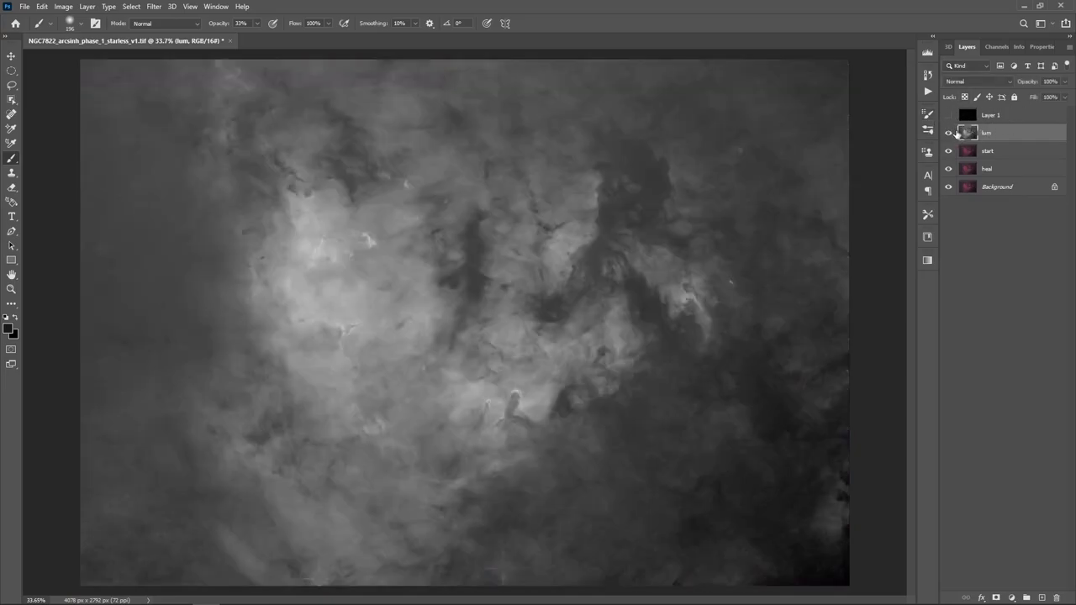
Set the lum layer's blending mode to Luminosity and darken it with a Levels midtone value of 0.45.
left_click(987, 84)
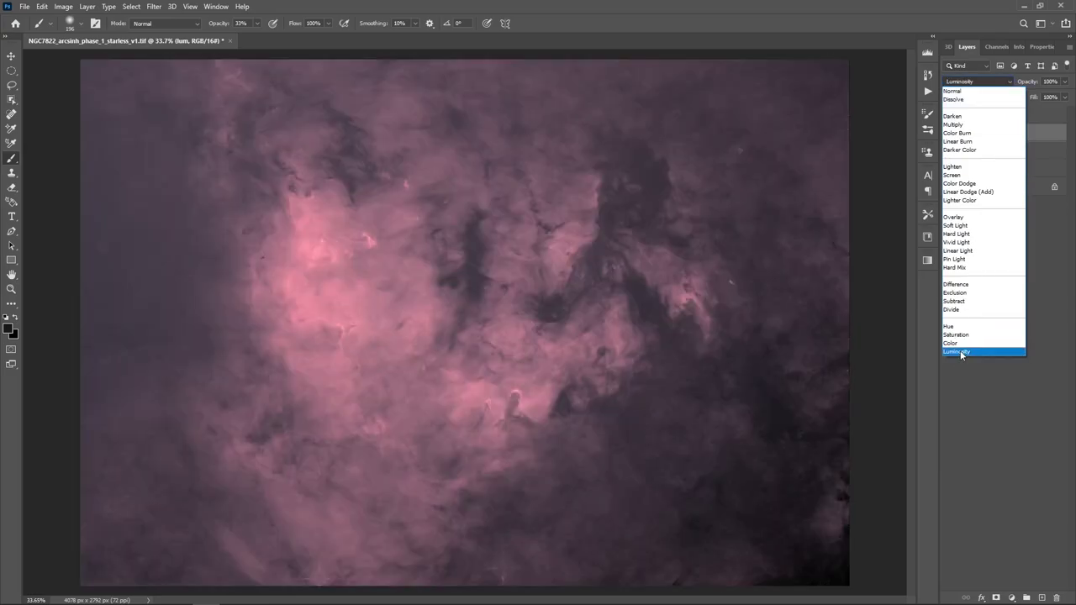
left_click(963, 353)
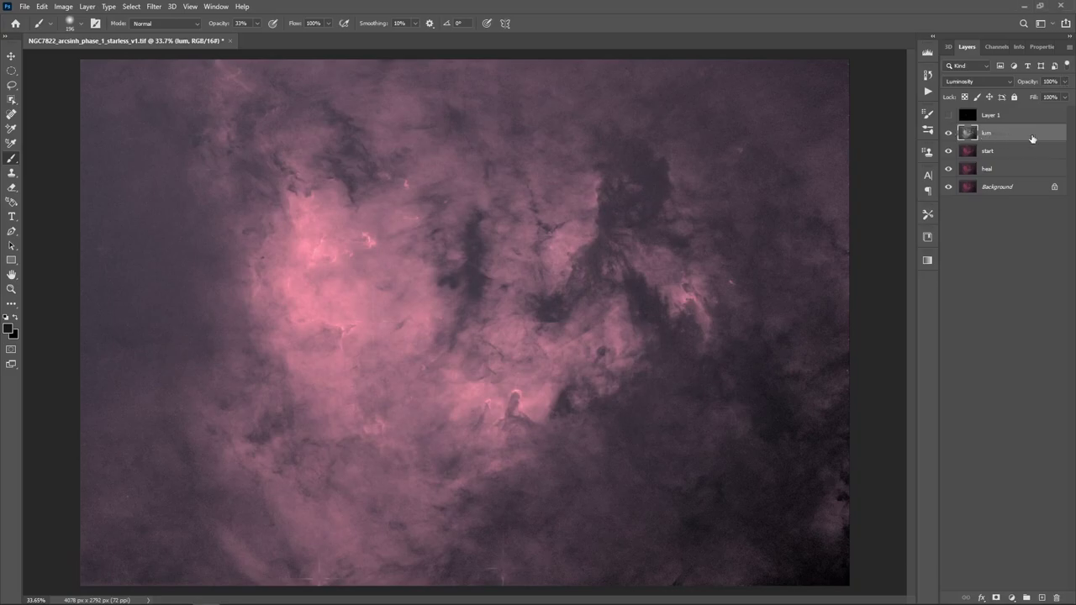
key("ctrl+l")
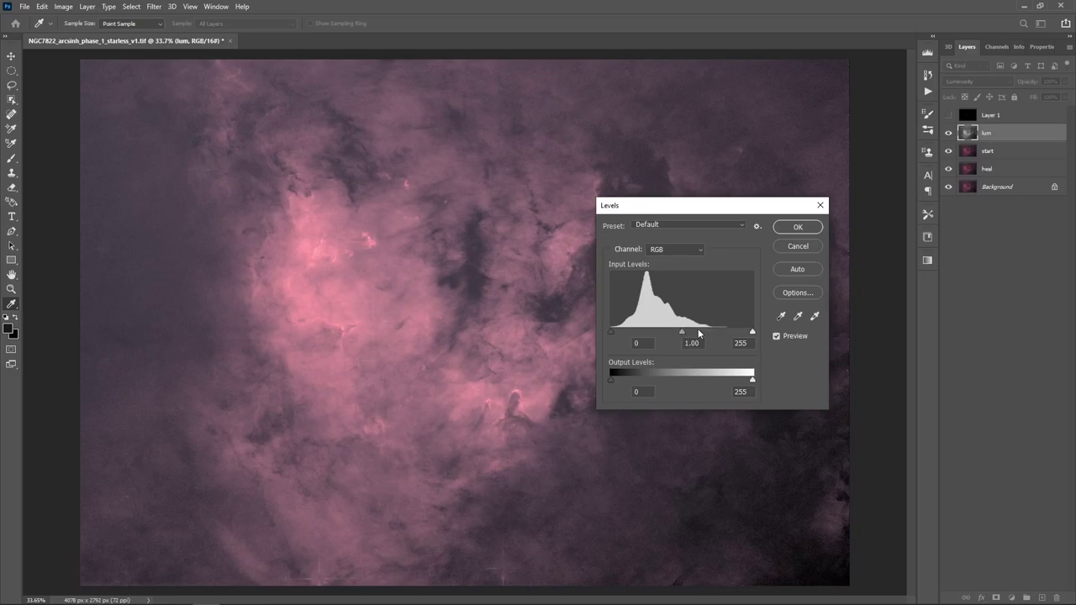
left_click_drag(682, 332, 715, 334)
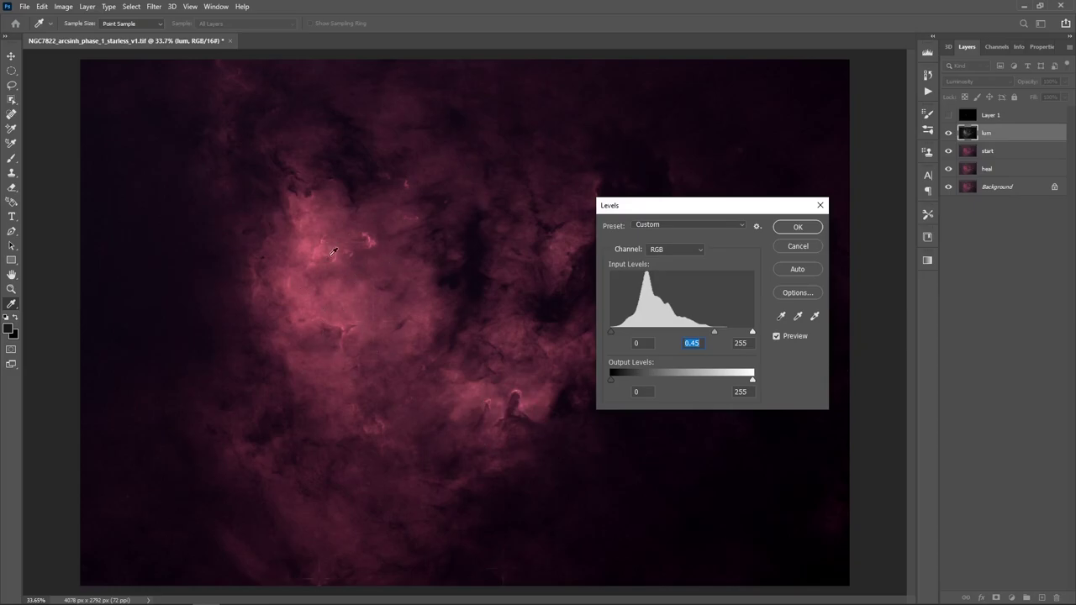
left_click(798, 227)
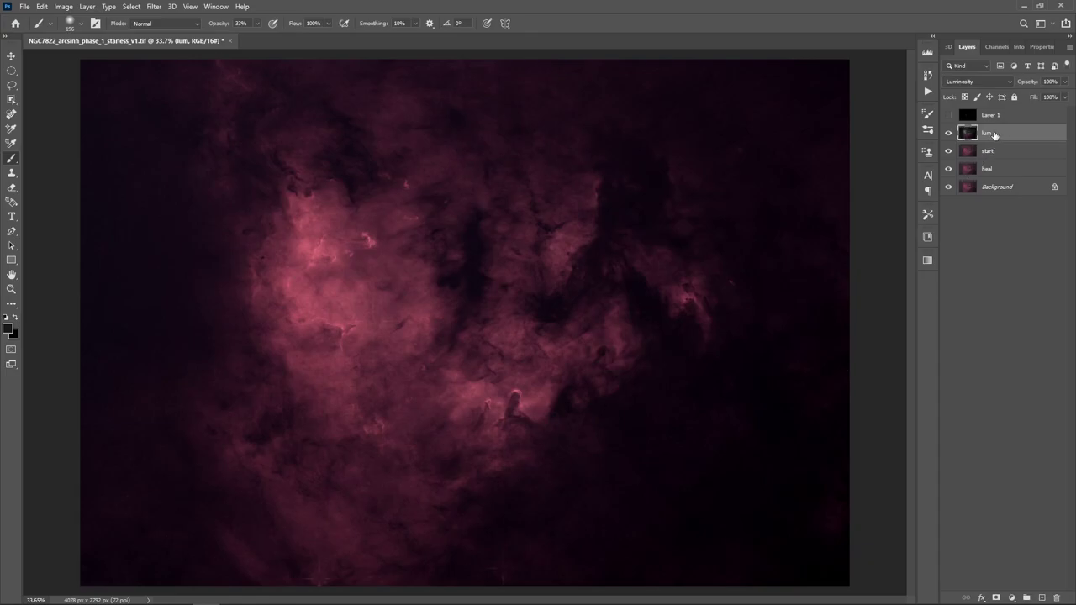
Merge a copy of all visible layers into a new layer above lum and name it levels.
key("ctrl+shift+alt+e")
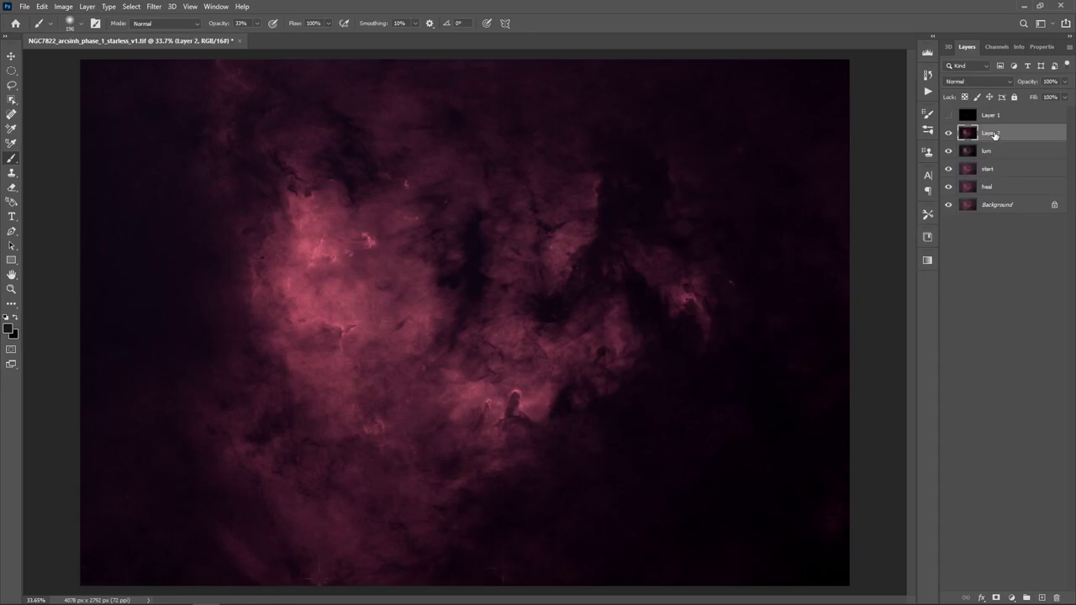
double_click(994, 133)
type("hevels")
key("Return")
Start a Levels adjustment on the levels layer and lower the Blue channel's white input level to about 205.
key("ctrl+l")
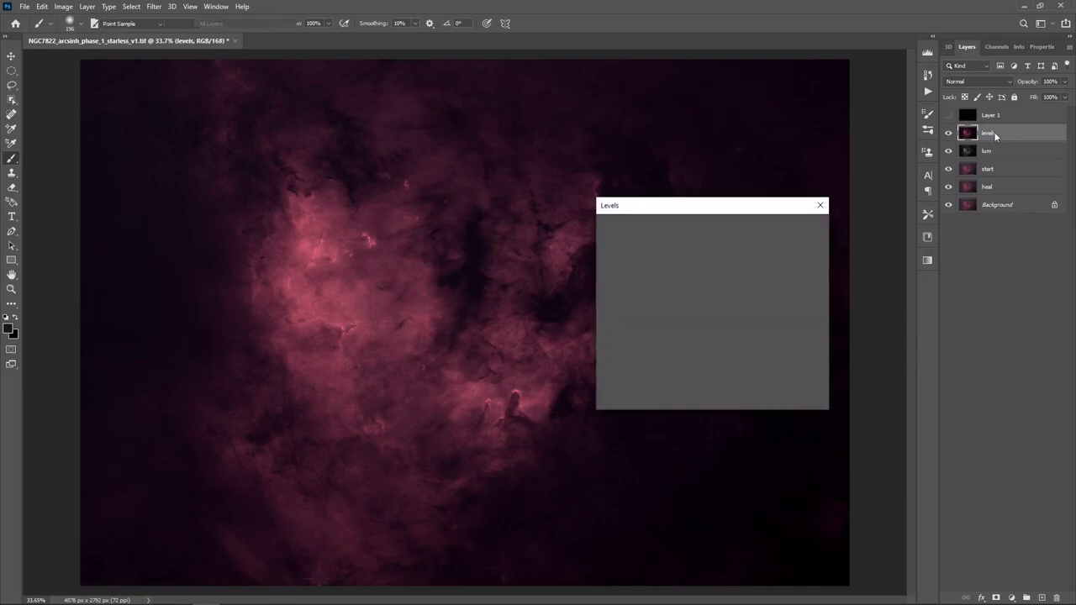
left_click(662, 251)
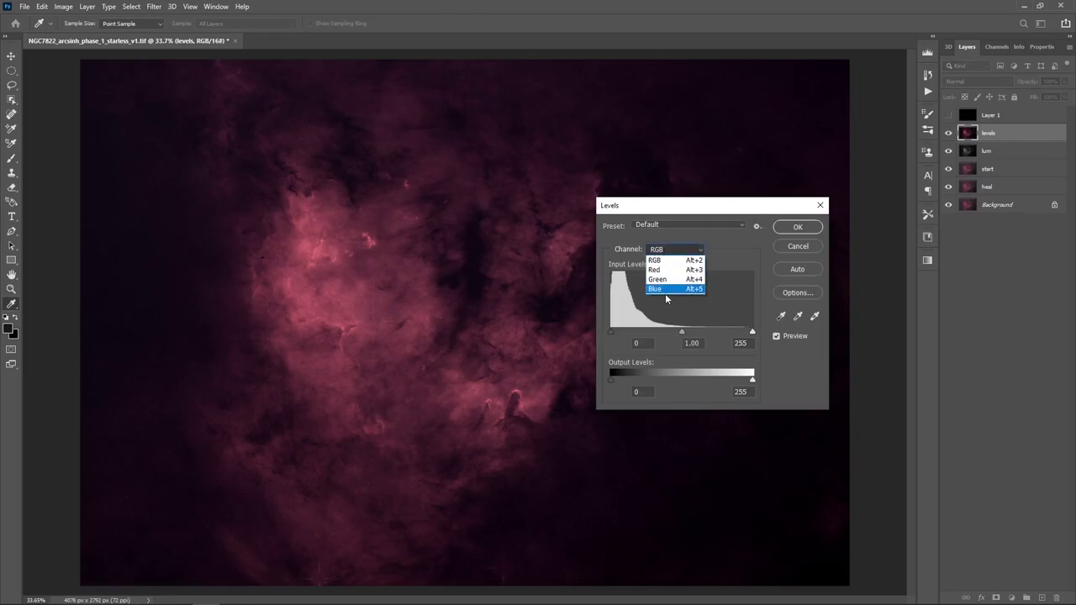
left_click(674, 289)
left_click_drag(752, 332, 729, 333)
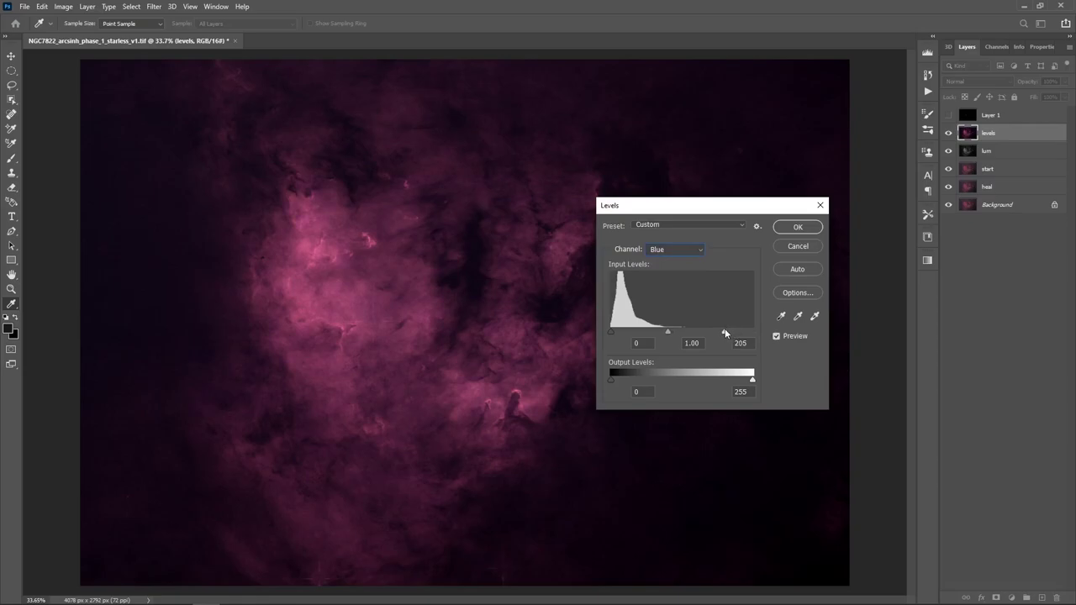
left_click(722, 332)
Lower the Green channel's white input level to 172 in the Levels adjustment.
left_click(676, 251)
left_click(679, 280)
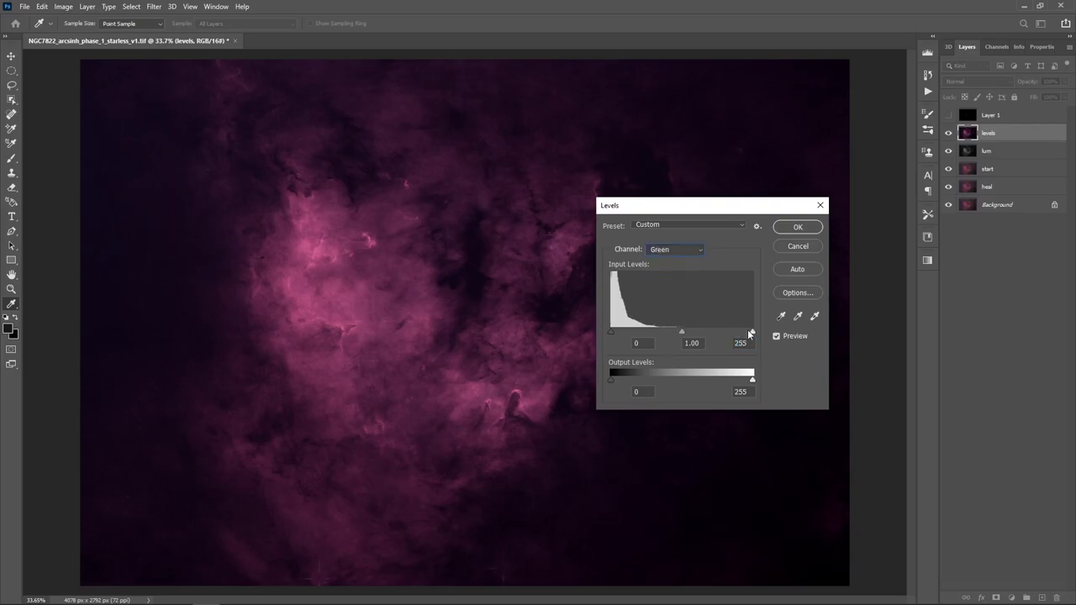
left_click_drag(752, 333, 706, 332)
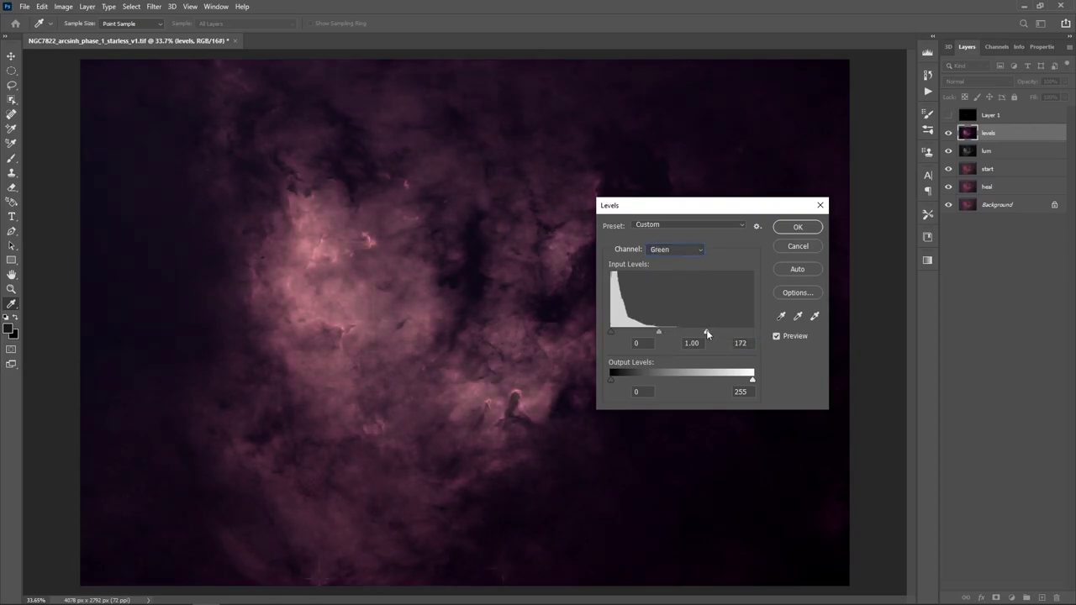
Set the Red channel's white input level to 240 and midtone to 1.69, and apply the Levels adjustment.
left_click(686, 250)
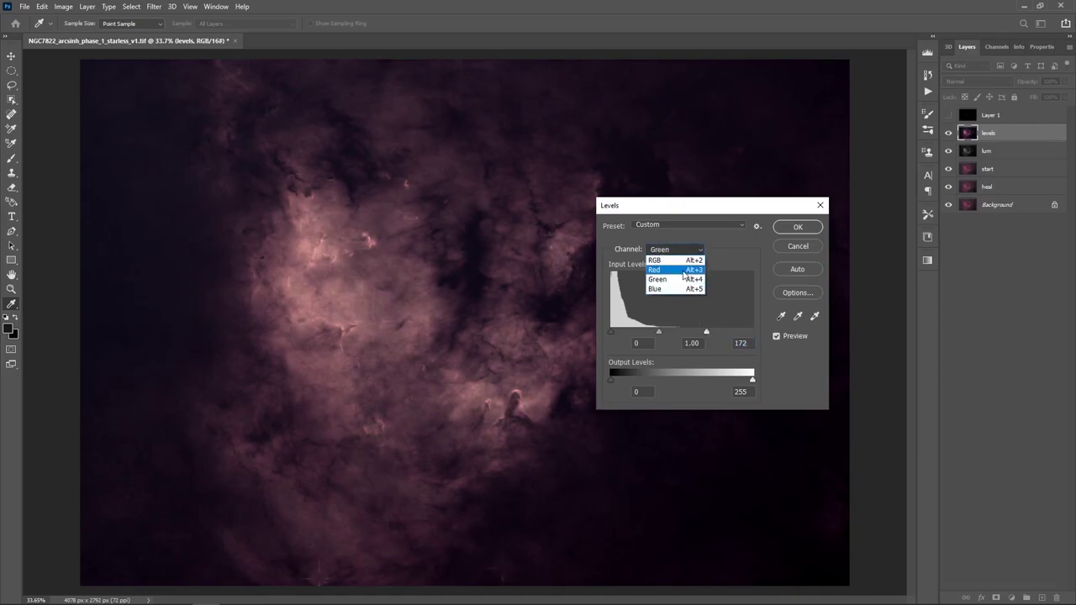
left_click(687, 270)
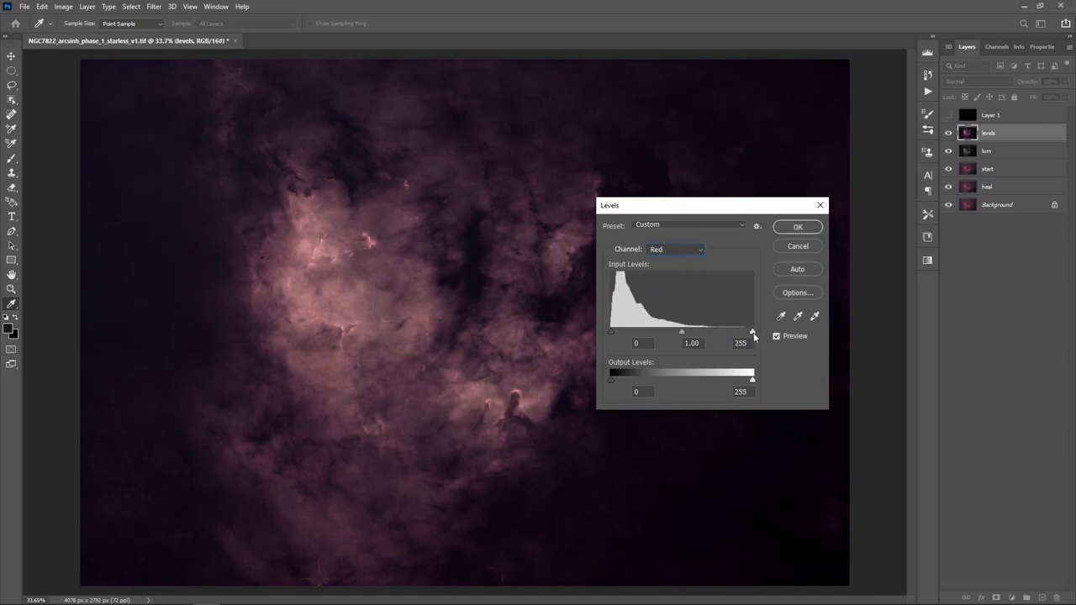
left_click_drag(748, 335, 744, 336)
left_click_drag(694, 205, 843, 304)
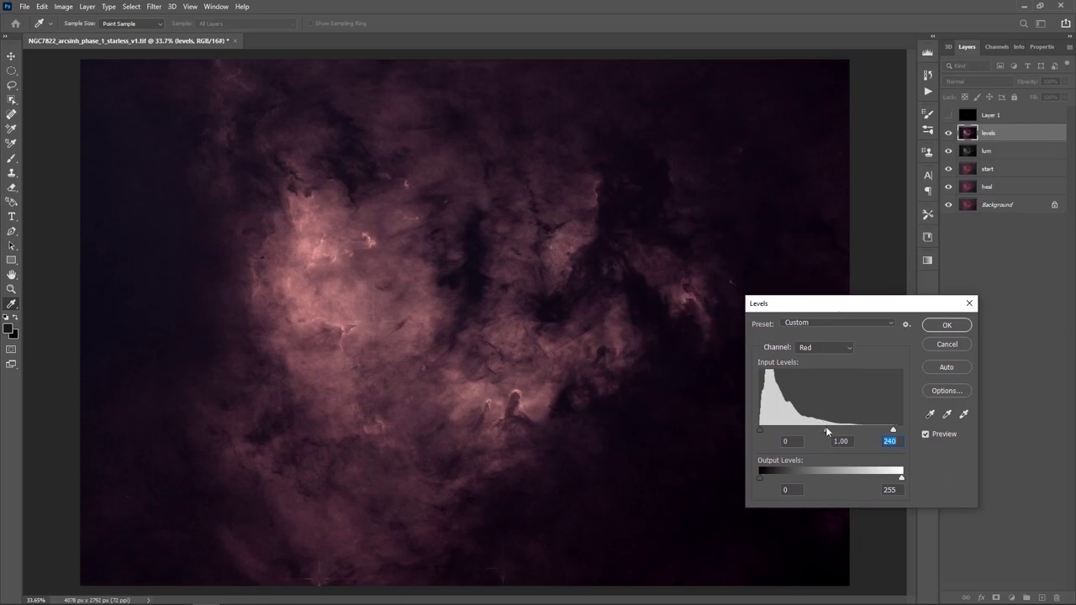
left_click_drag(824, 429, 802, 430)
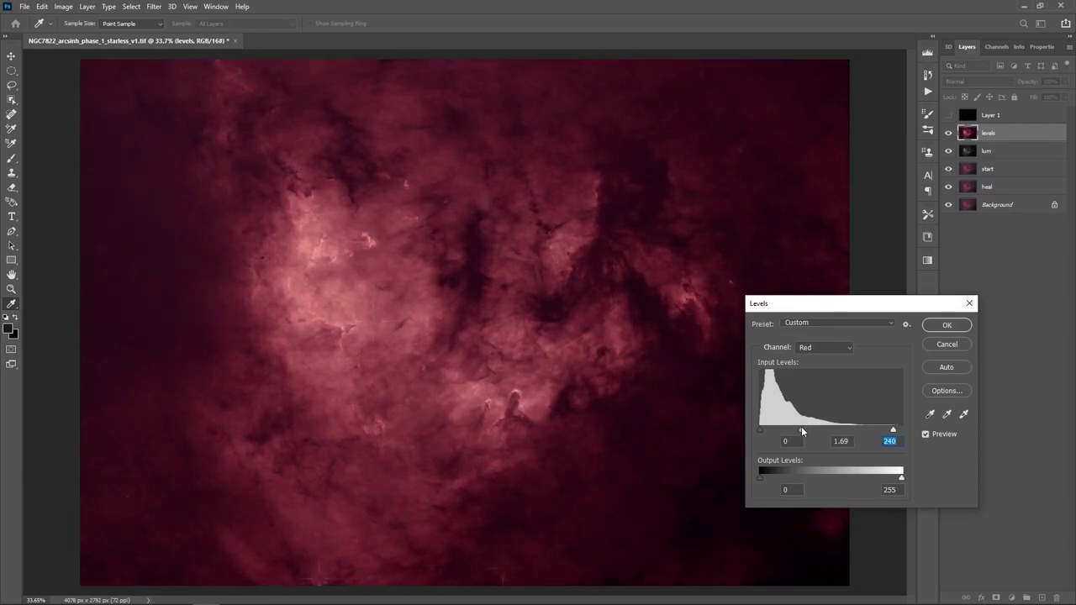
left_click(801, 429)
left_click_drag(812, 305, 958, 366)
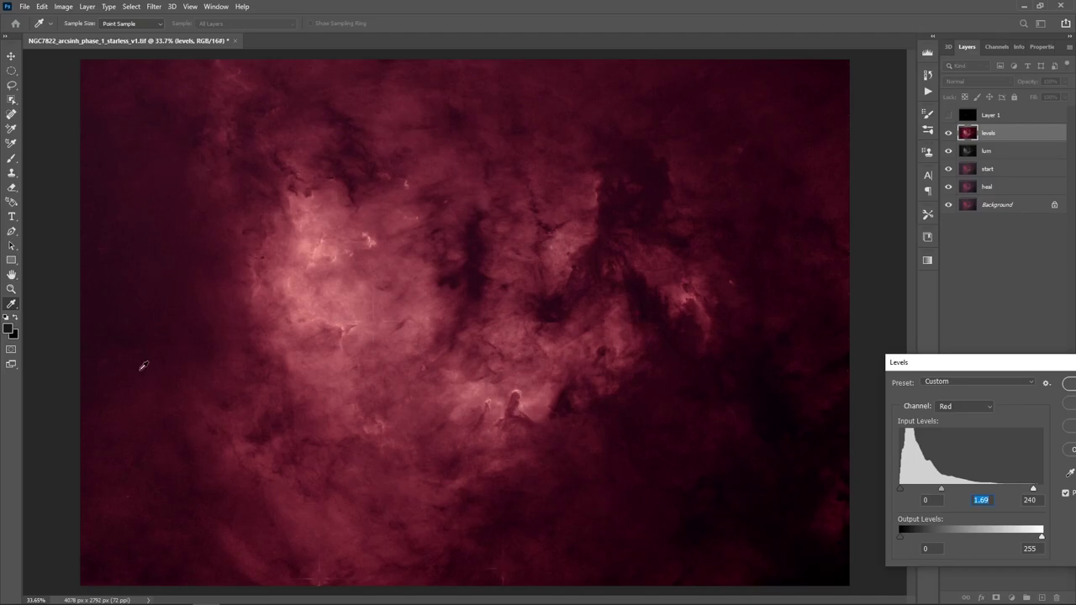
left_click_drag(935, 366, 605, 307)
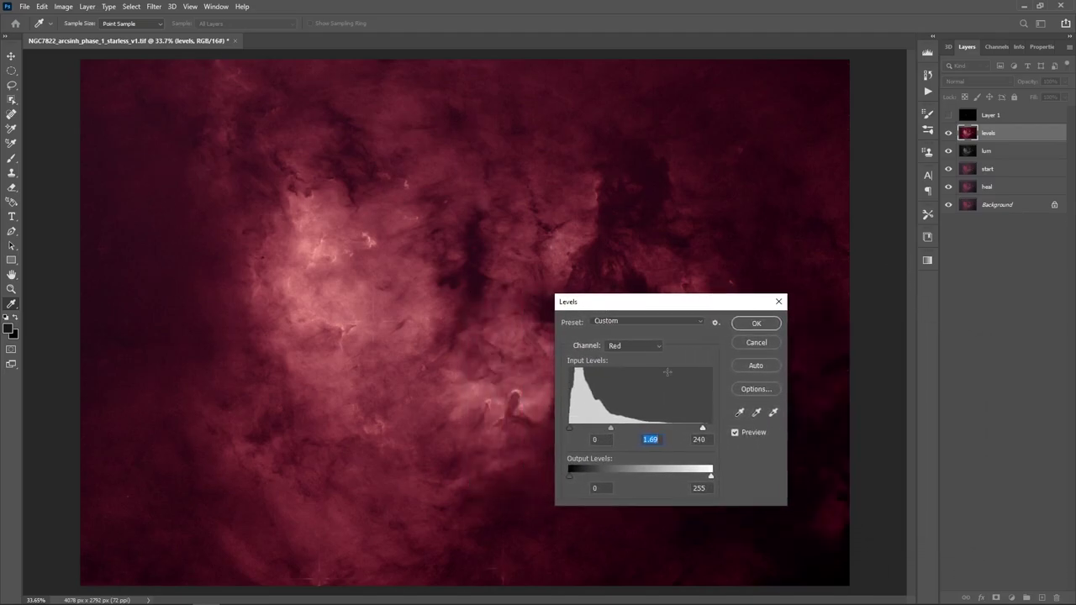
left_click(756, 324)
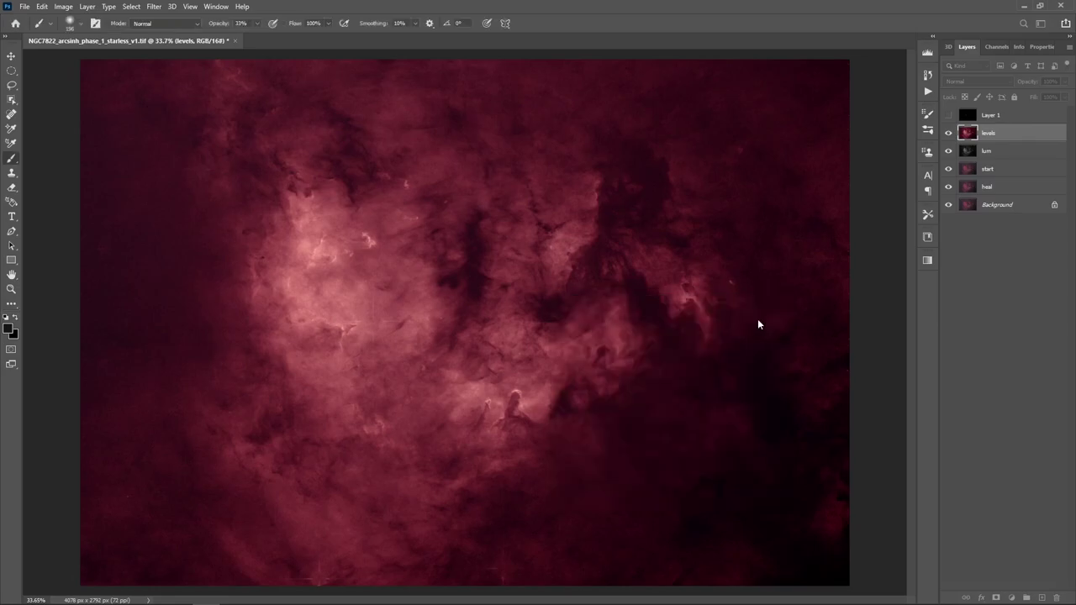
Hide the lum layer and rename the levels layer as lum + levels.
left_click(949, 152)
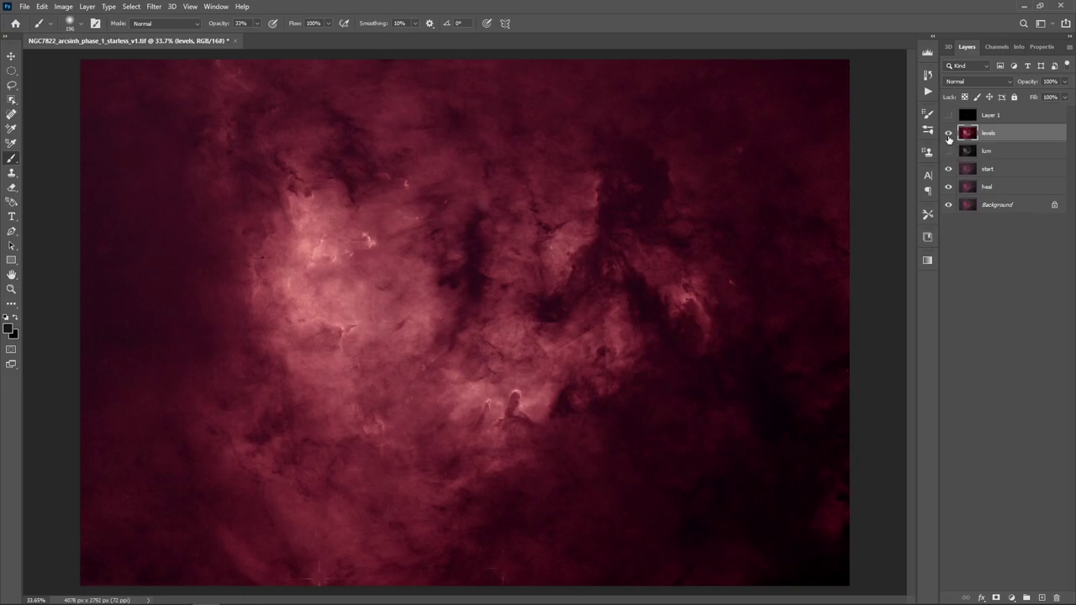
double_click(993, 134)
key("End")
type("-")
key("BackSpace")
type("-")
left_click(998, 153)
left_click(1026, 136)
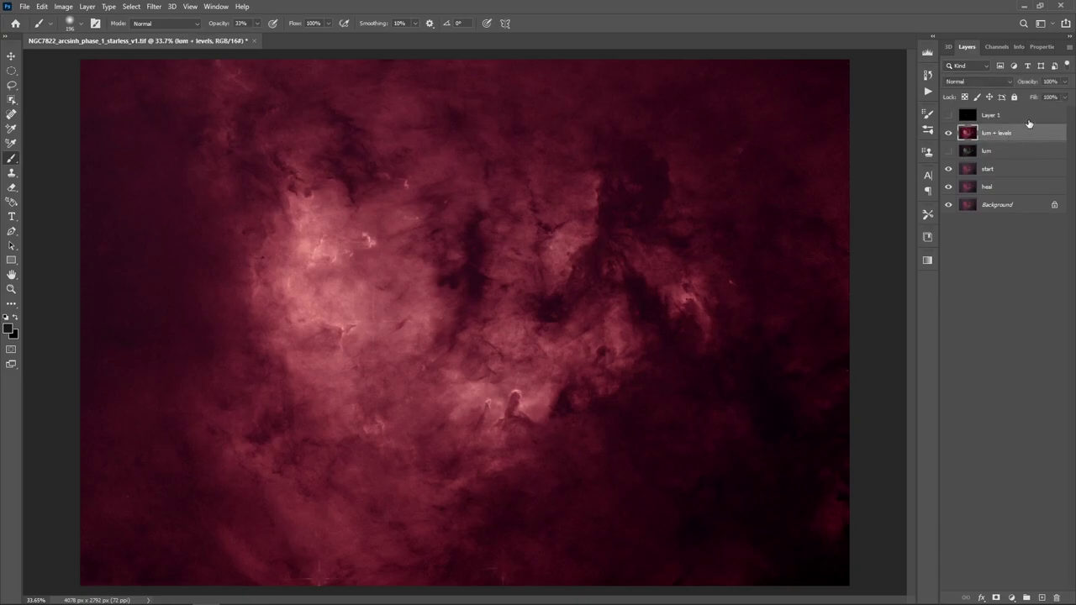
Compare the image with and without lum + levels, and merge all visible layers into a new layer named CR - Contrast above it.
left_click(949, 133)
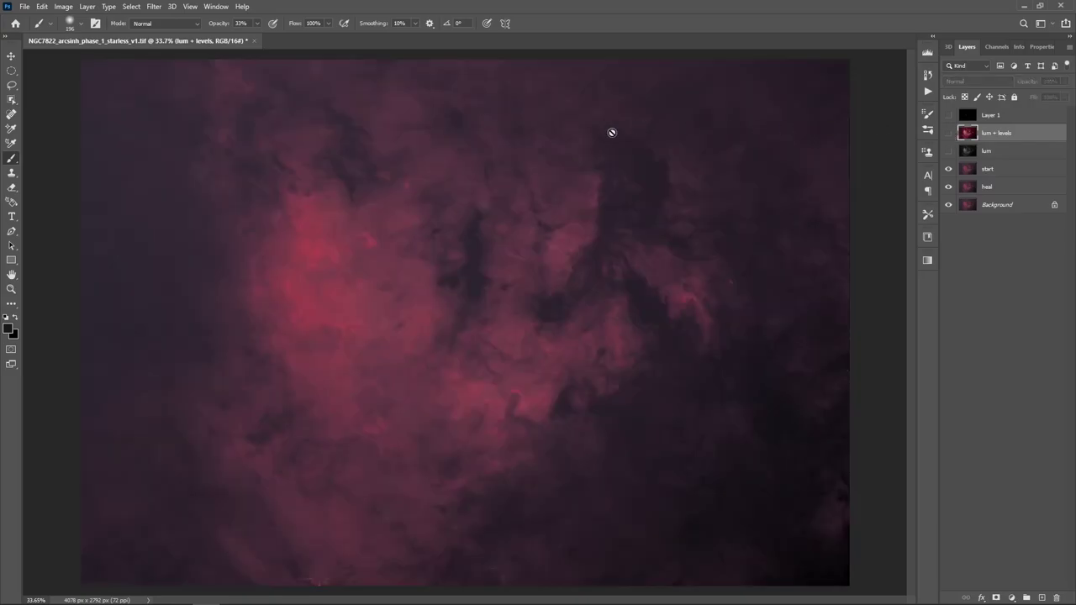
left_click(948, 134)
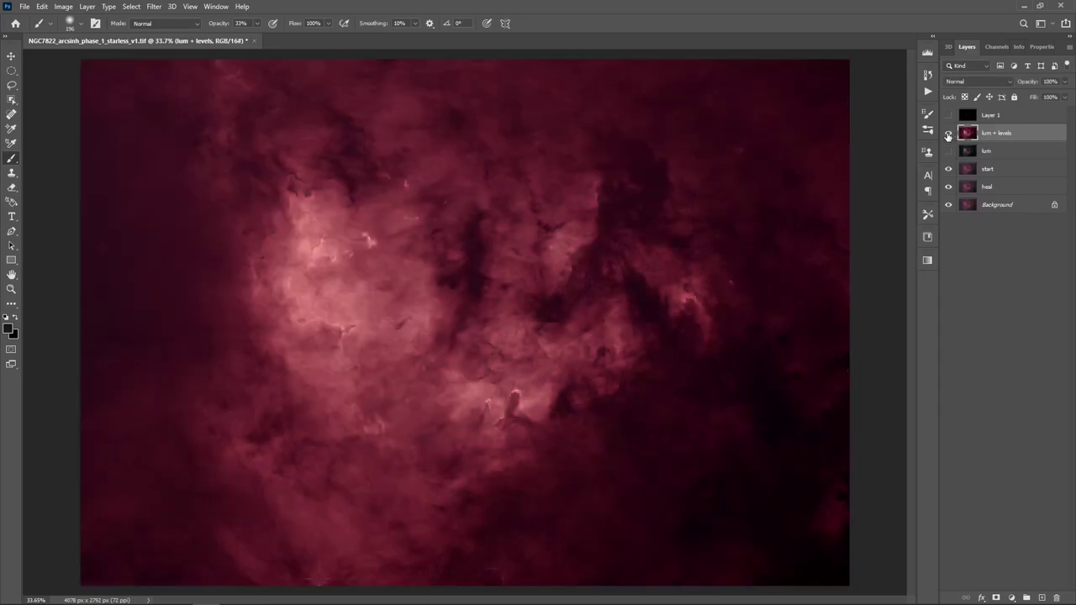
left_click(949, 136)
key("ctrl+shift+alt+e")
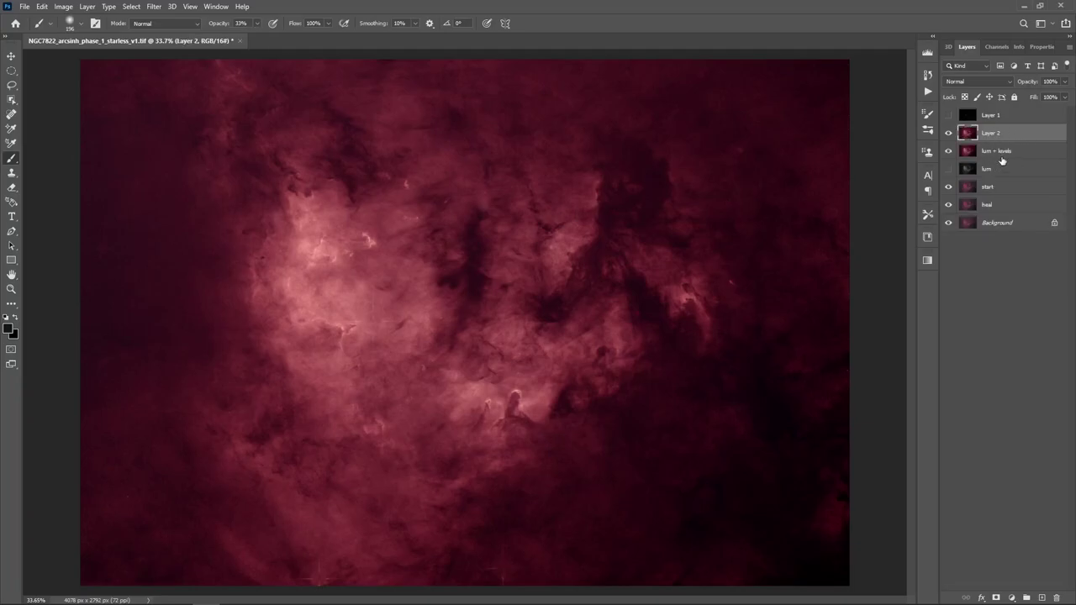
double_click(992, 132)
type("CR - Contrast")
key("Return")
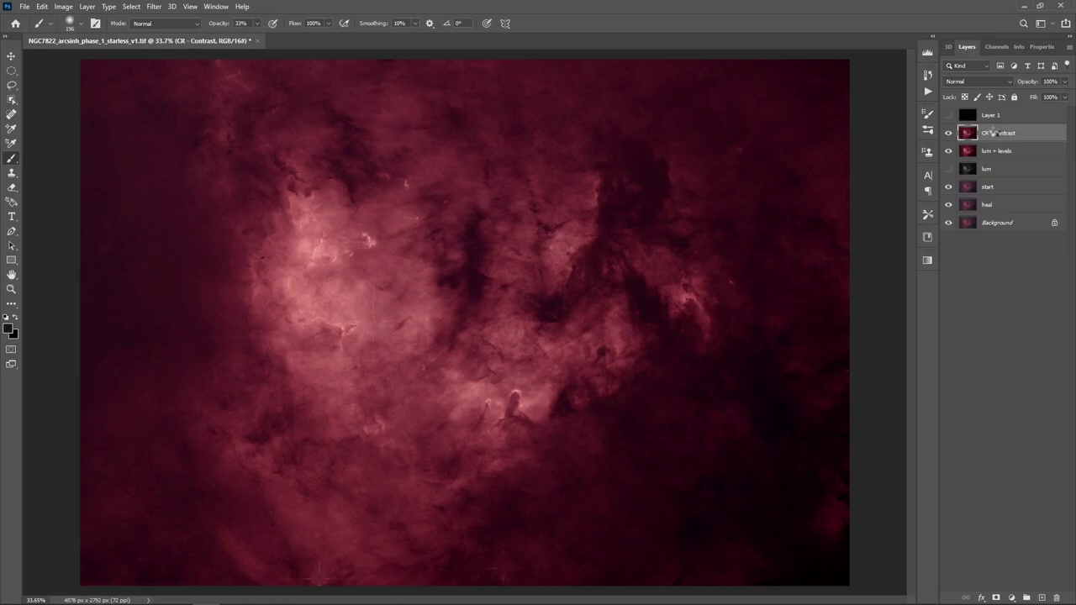
Open the CR - Contrast layer in the Camera Raw filter and review its adjustment sections from Basic through Split Toning.
key("ctrl+shift+a")
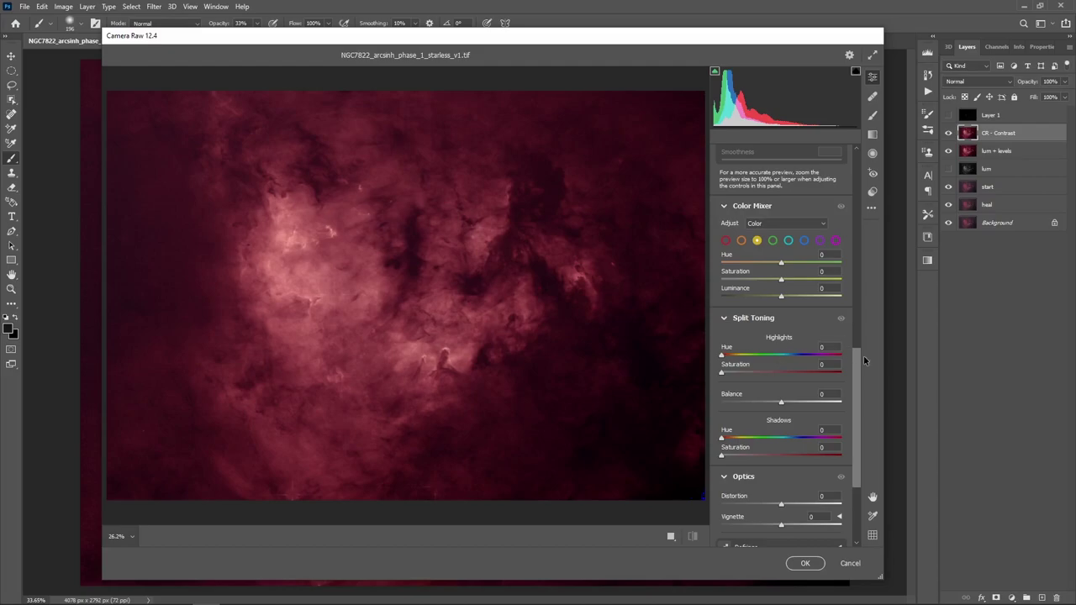
left_click_drag(856, 362, 851, 162)
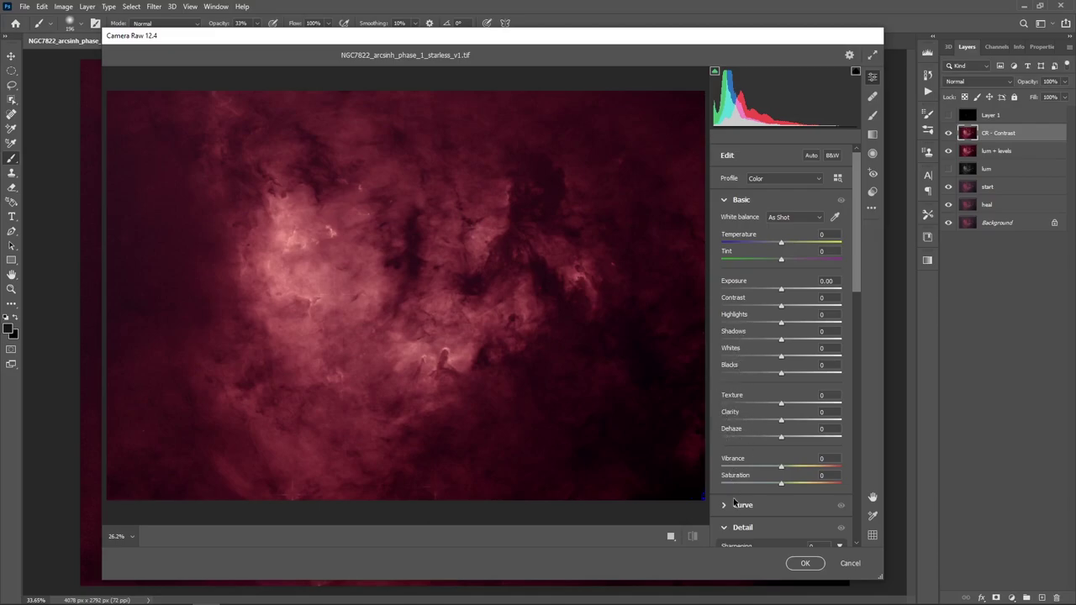
left_click_drag(855, 251, 855, 322)
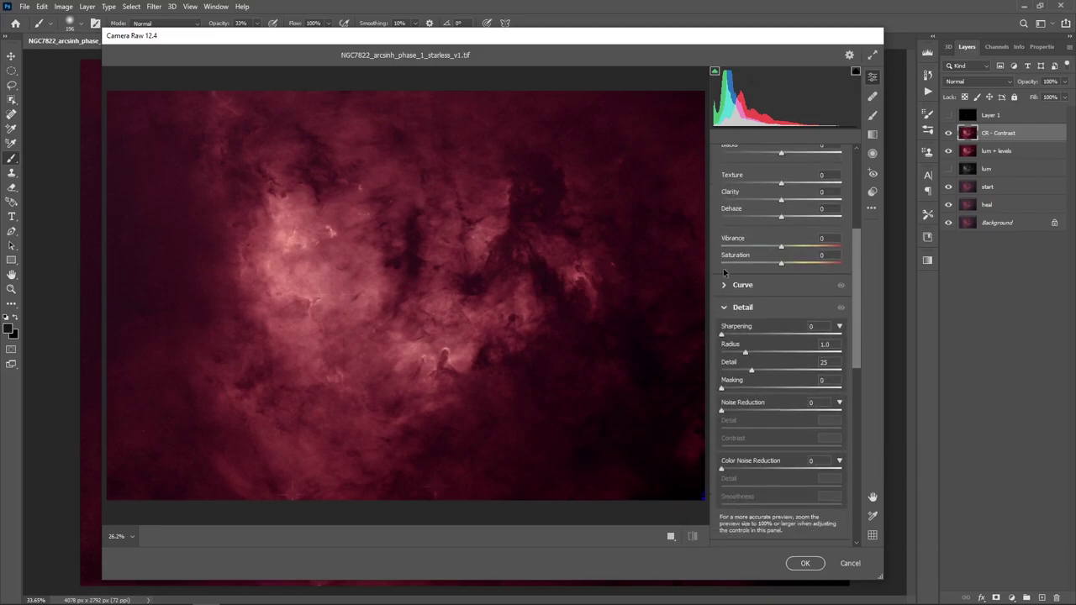
left_click_drag(854, 314, 859, 352)
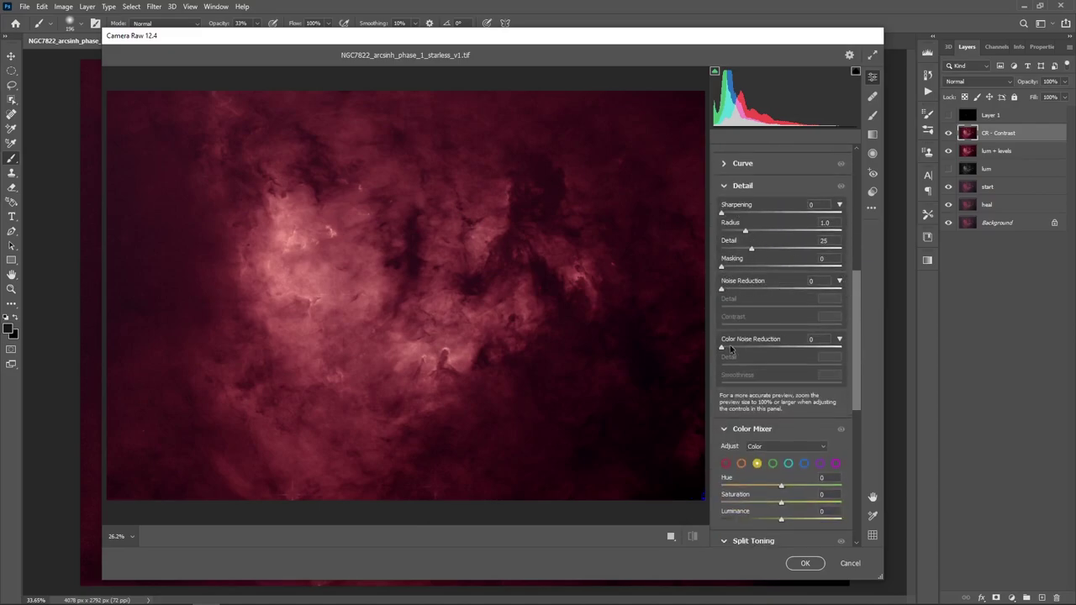
left_click_drag(858, 286, 858, 313)
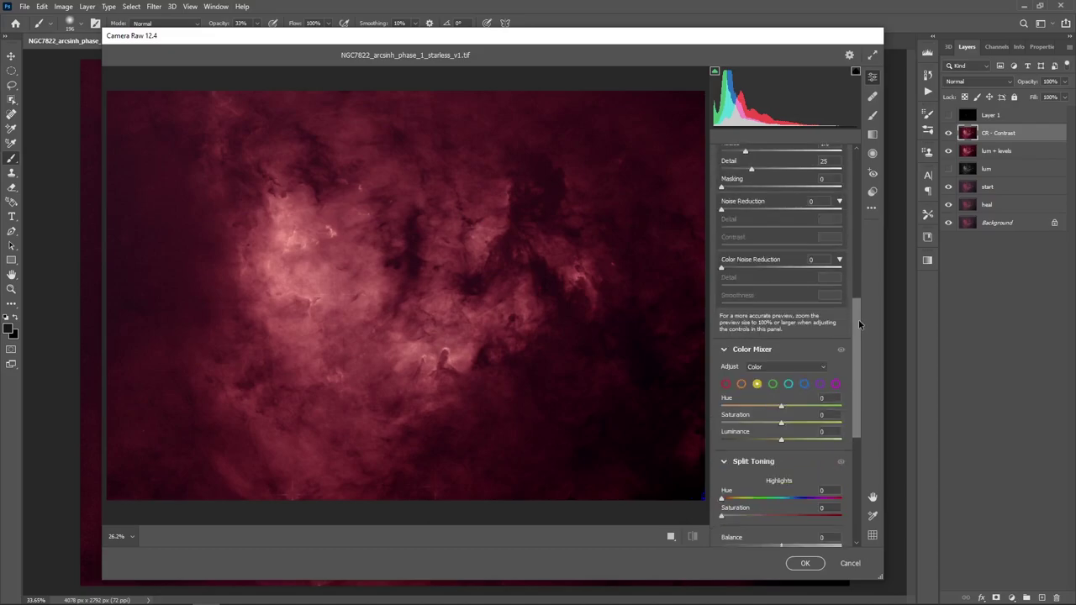
scroll(796, 313, "down", 2)
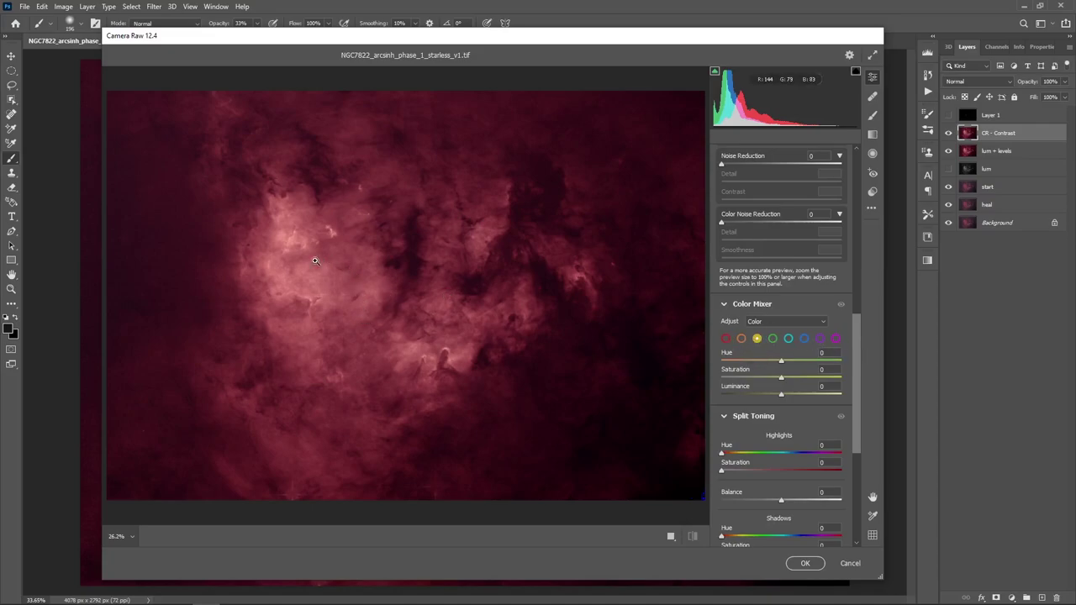
left_click_drag(860, 326, 868, 165)
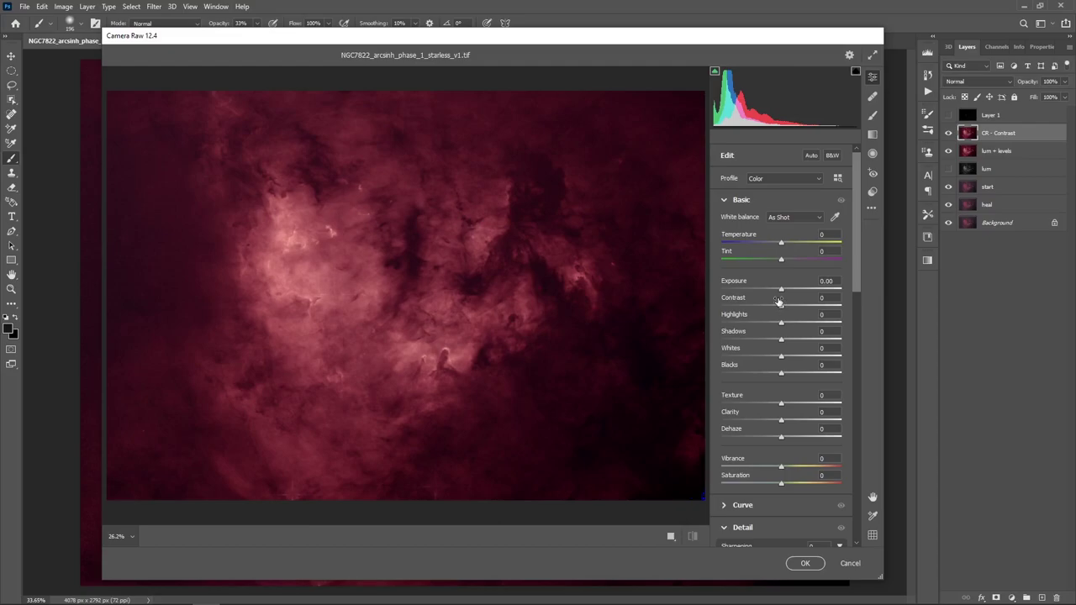
Set Highlights to -30 and Contrast to +30 in the Basic adjustments.
mouse_move(780, 327)
left_mouse_down()
mouse_move(681, 323)
mouse_move(766, 325)
left_mouse_up()
mouse_move(767, 324)
left_mouse_down()
mouse_move(745, 320)
mouse_move(782, 330)
mouse_move(726, 329)
mouse_move(766, 327)
left_mouse_up()
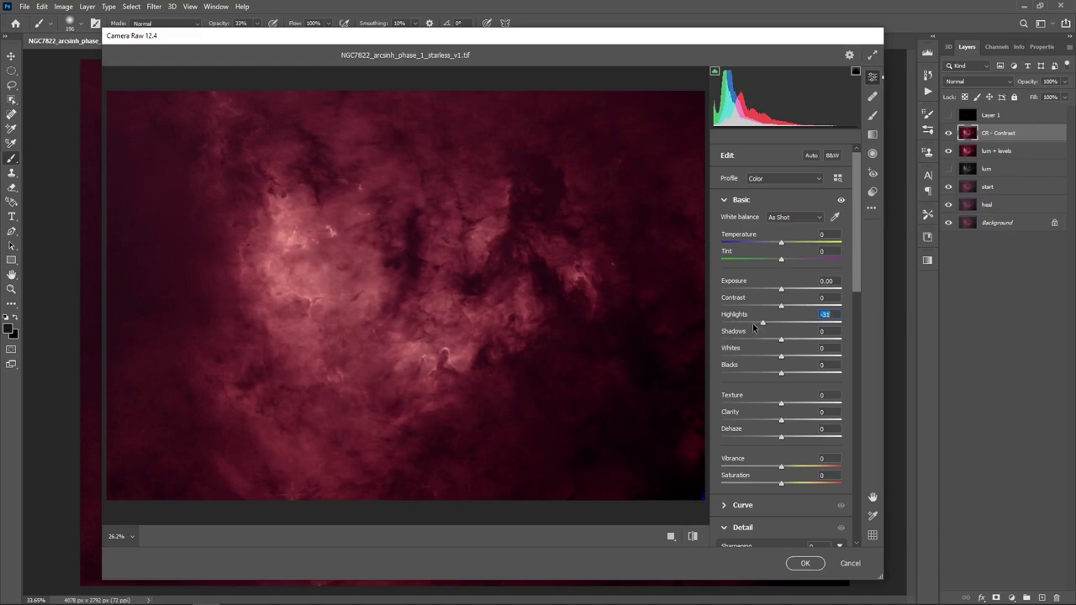
key("Up")
left_click_drag(782, 309, 802, 309)
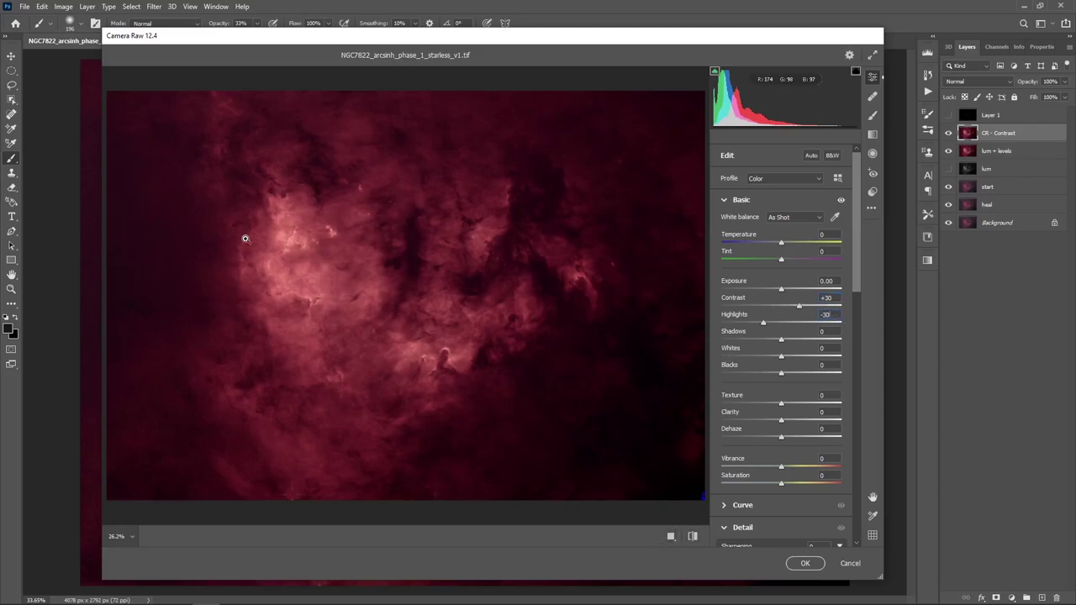
Using a before/after comparison at 100%, set Highlights to -20 and Contrast to +20, and apply the Camera Raw filter.
left_click(671, 537)
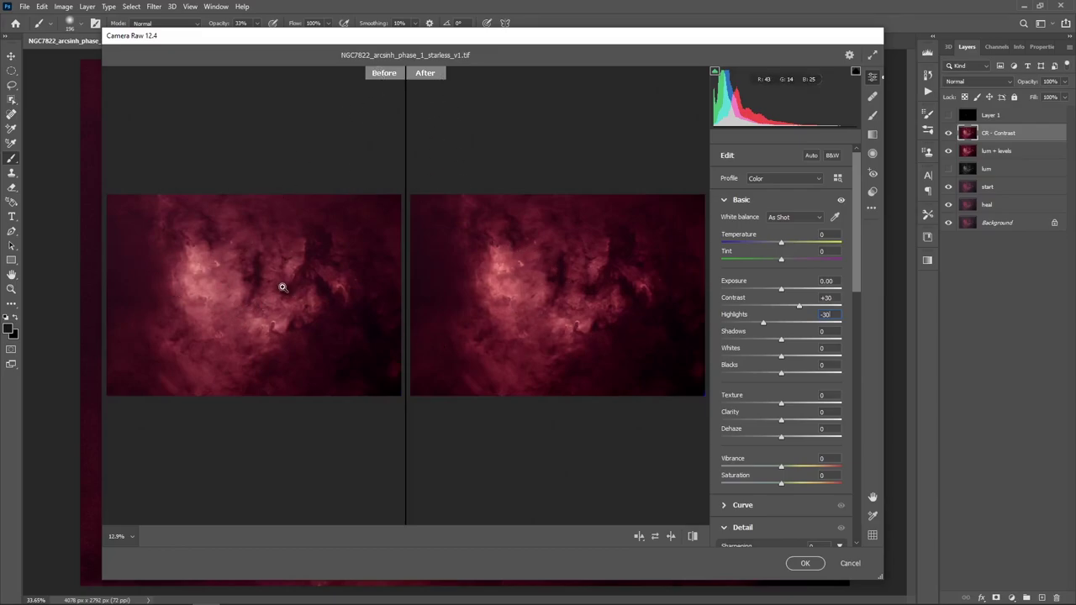
left_click(209, 263)
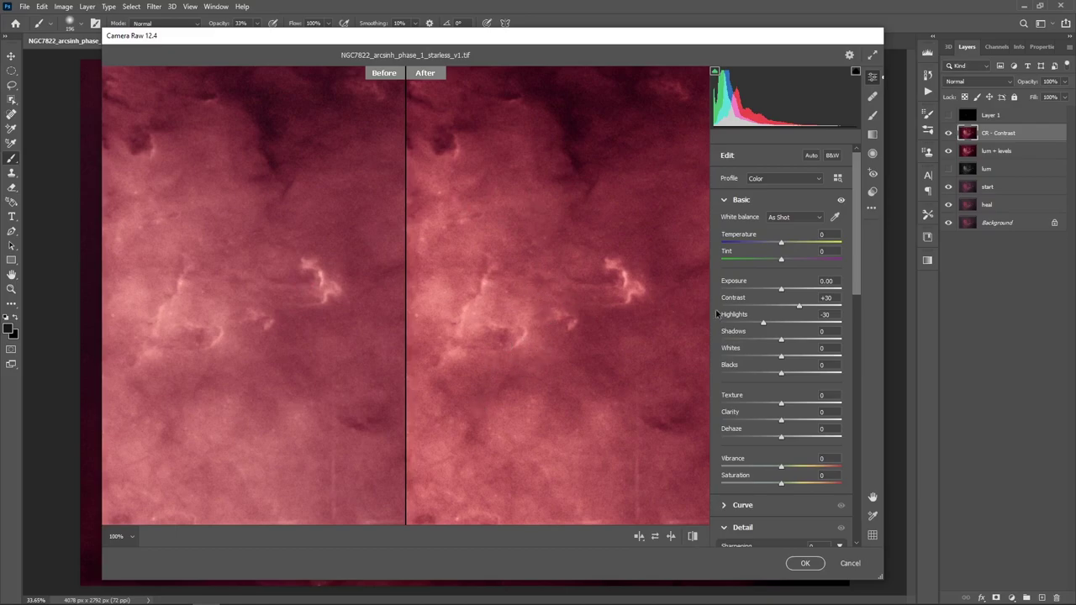
left_click(833, 315)
type("0")
left_click(833, 297)
type("20")
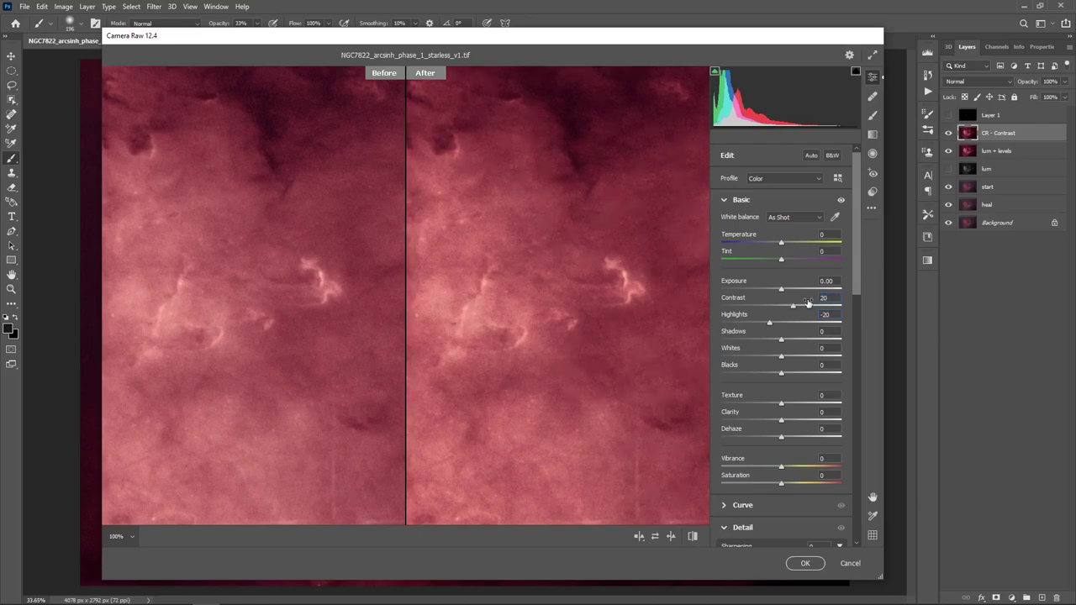
left_click(523, 311)
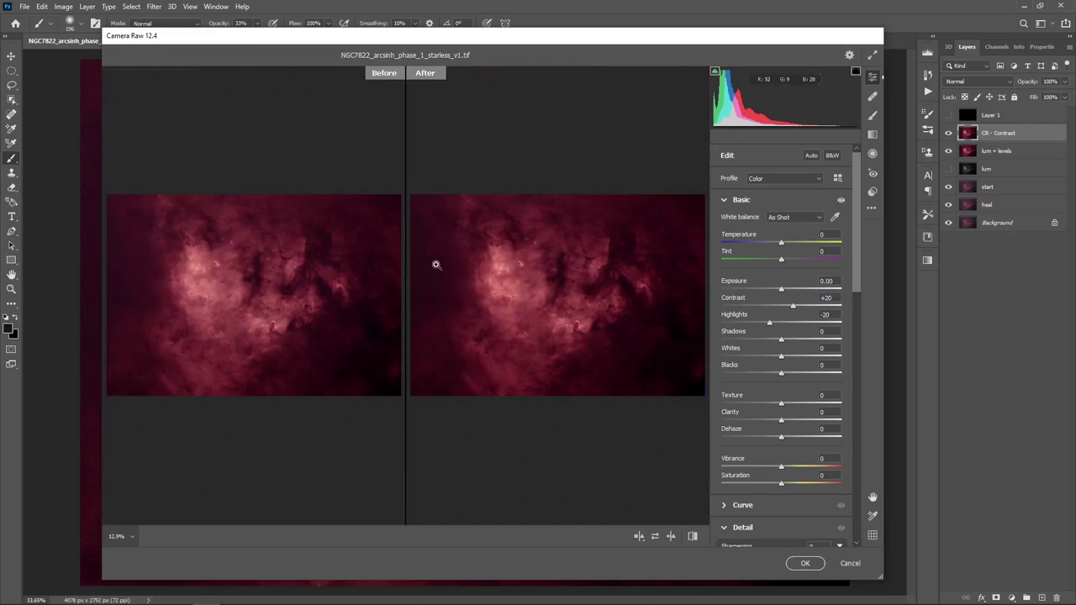
left_click(804, 563)
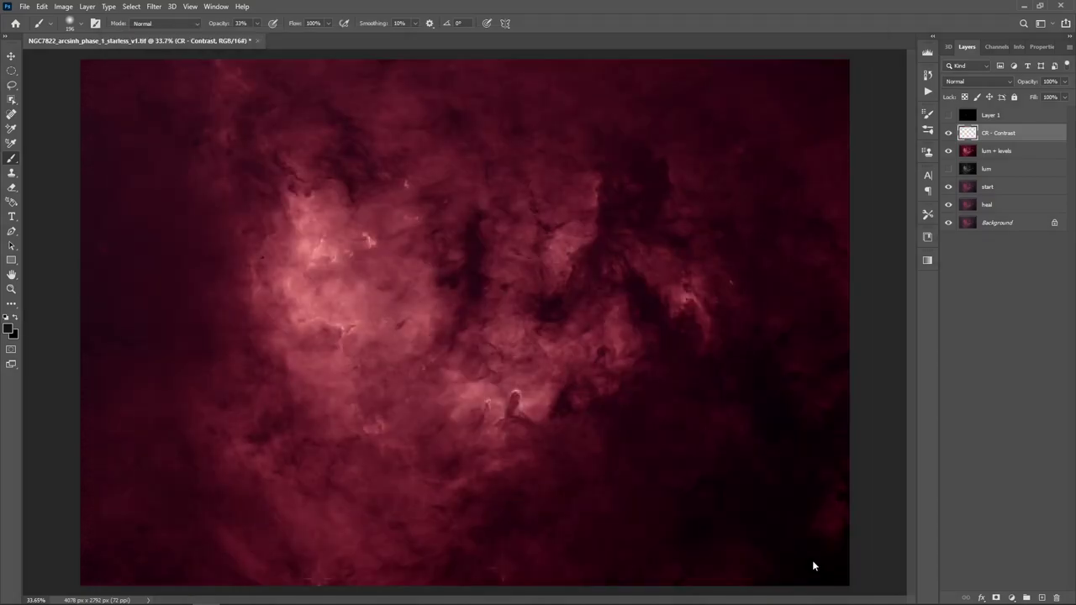
Compare the image with and without the CR - Contrast layer.
left_click(948, 134)
left_click(949, 134)
left_click(948, 134)
left_click(949, 134)
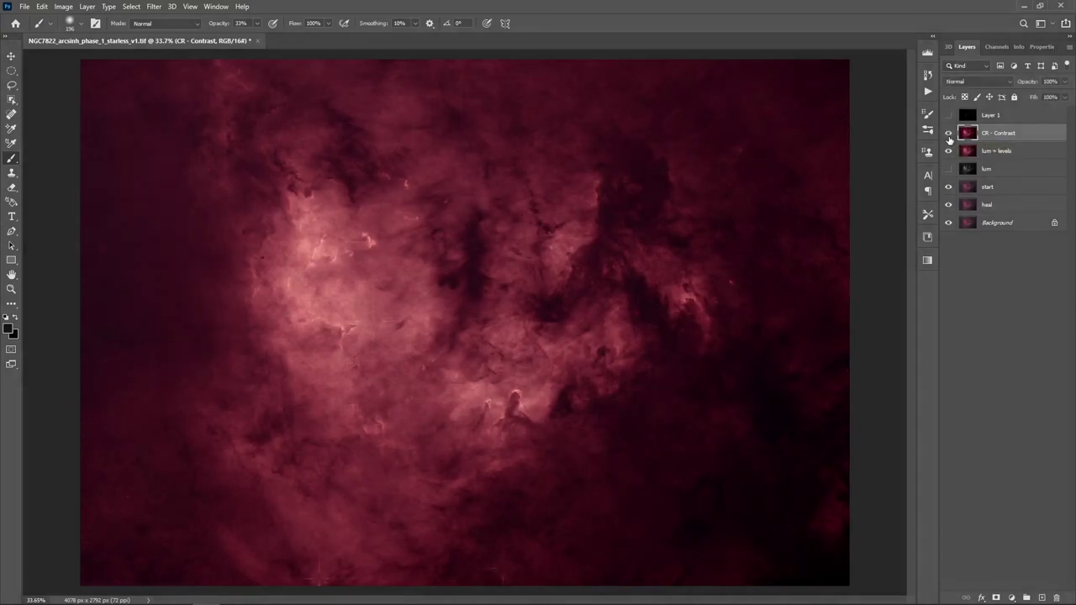
left_click(948, 134)
left_click(948, 134)
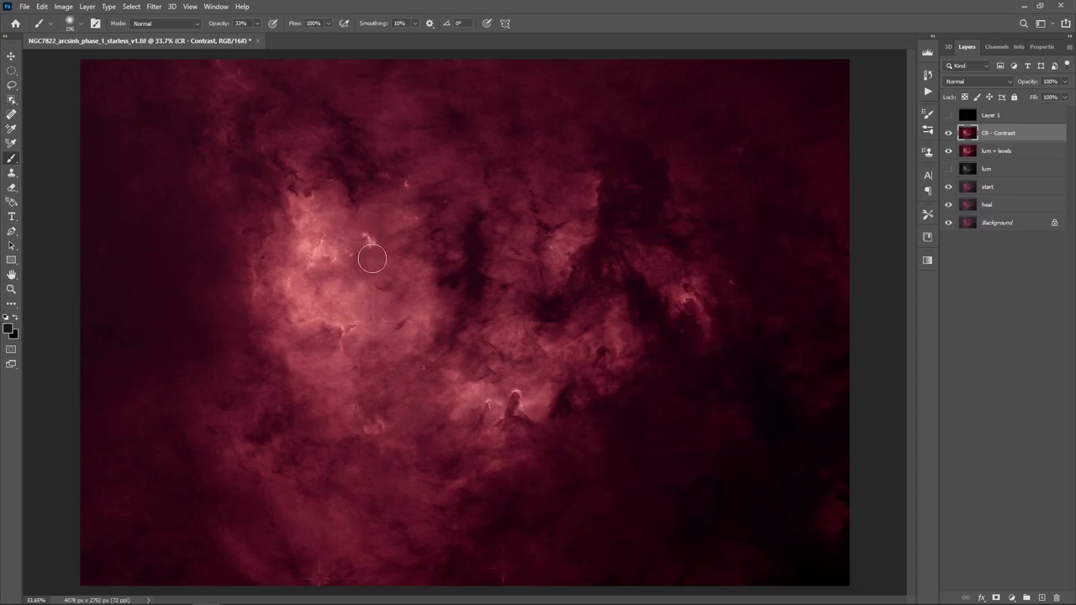
left_click(948, 133)
left_click(948, 134)
Merge a copy of all visible layers into a new layer above CR - Contrast and name it levels.
key("ctrl+shift+alt+e")
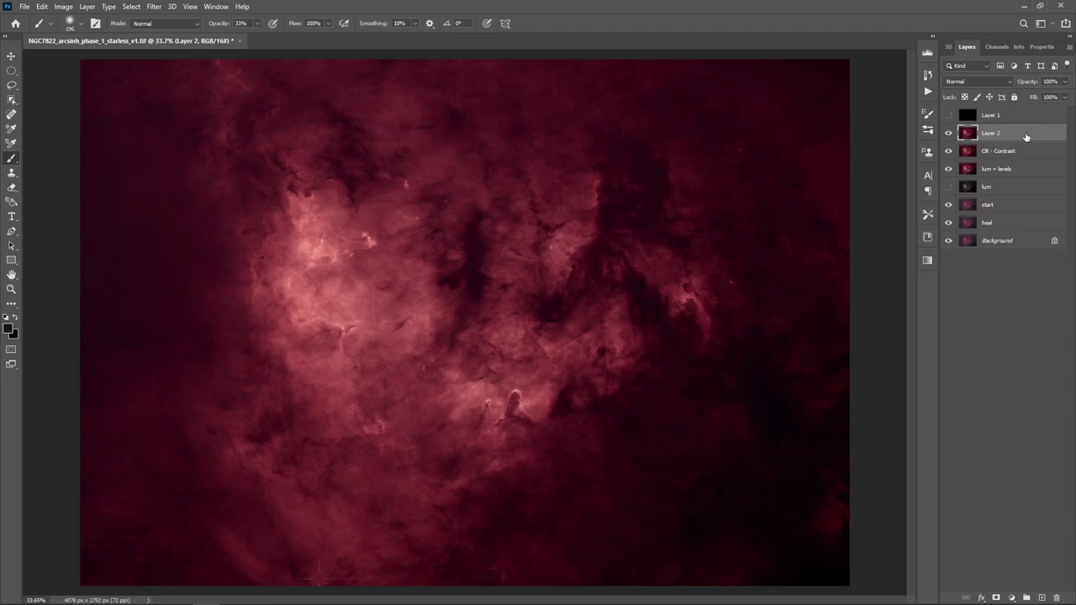
double_click(992, 133)
type("levels")
key("Return")
Start a Levels adjustment on the new levels layer and slightly lower the Green channel's white input level.
key("ctrl+l")
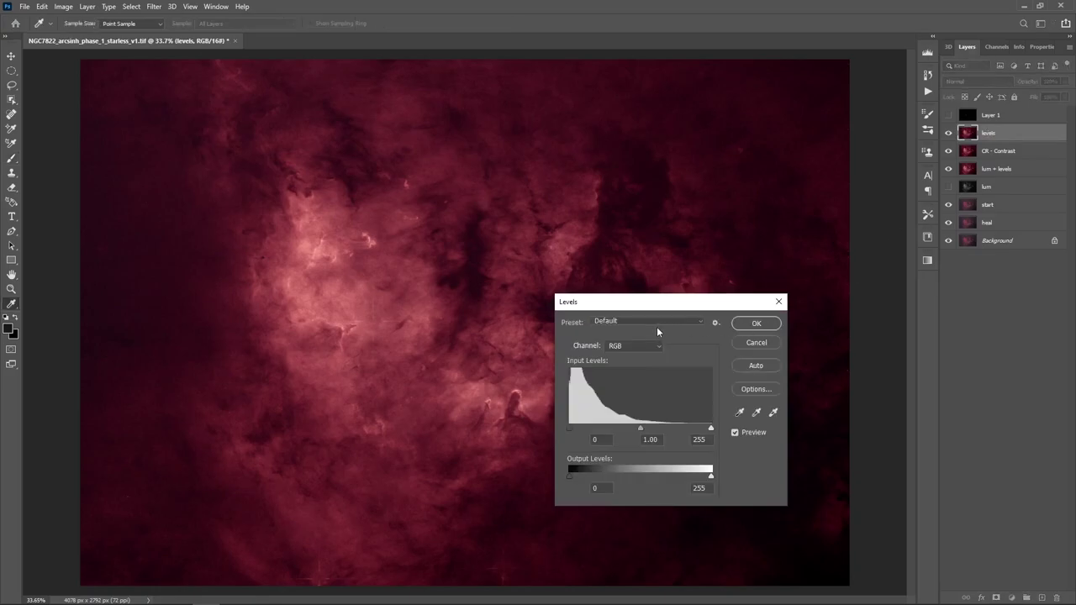
left_click(649, 339)
left_click(650, 378)
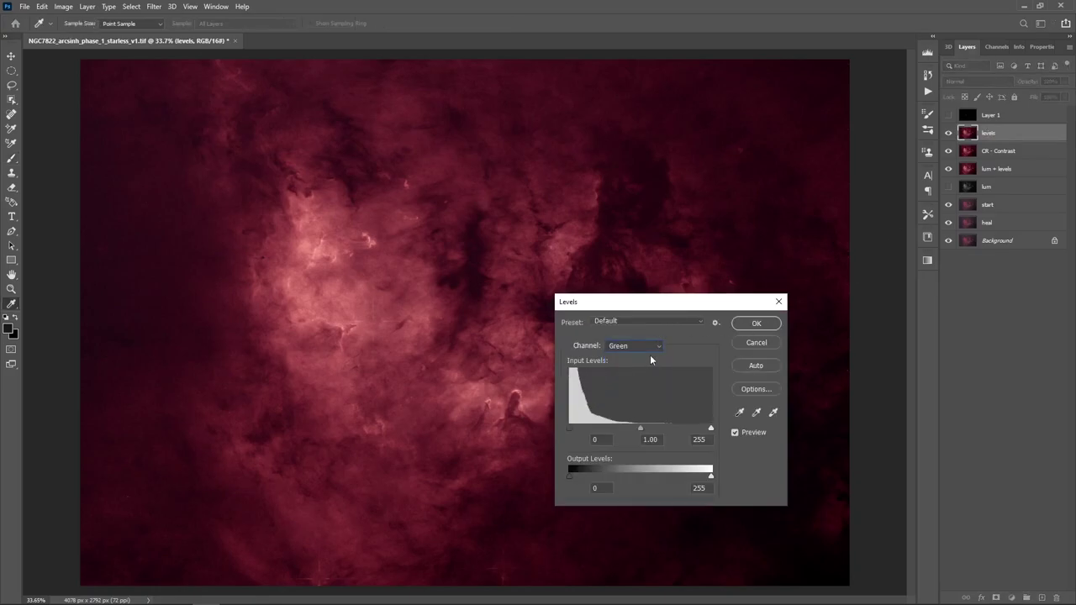
left_click(651, 348)
left_click(647, 363)
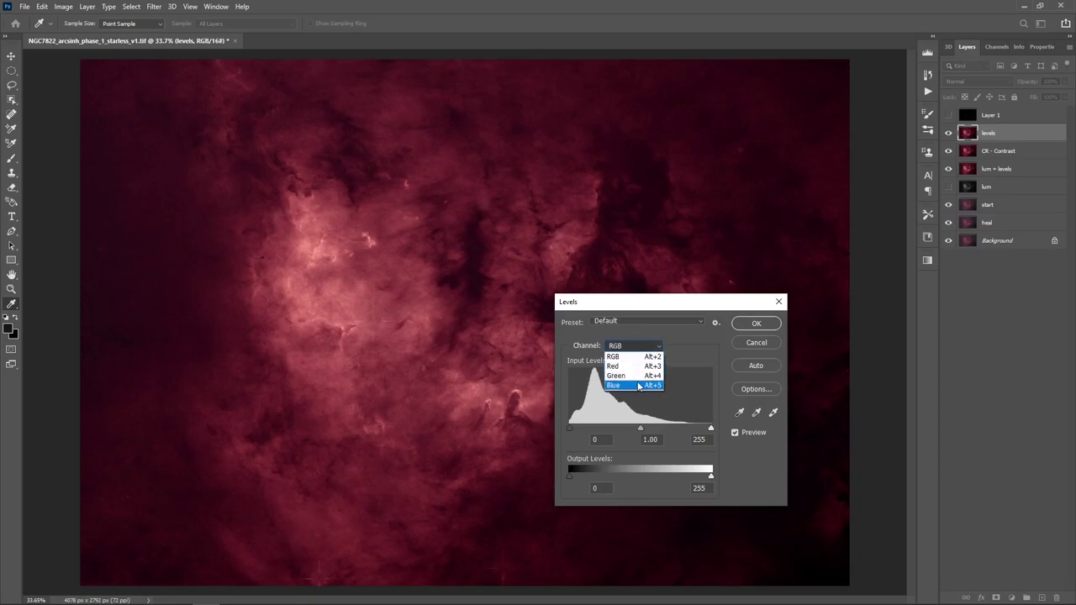
left_click(642, 376)
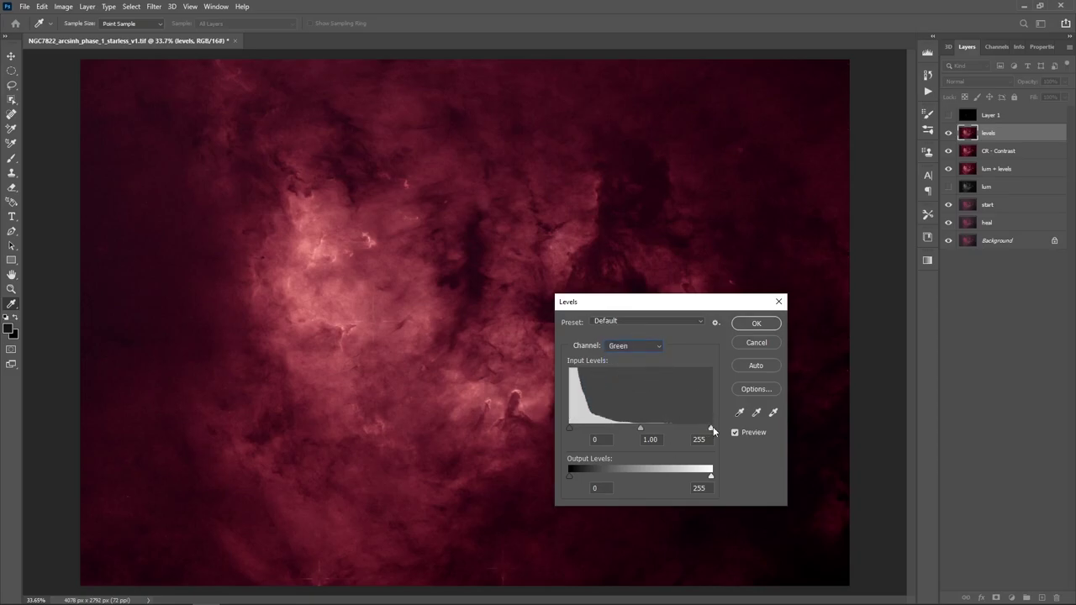
left_click_drag(710, 426, 704, 427)
Slightly lower the Blue channel's white input level, reduce the Green channel's to just under 219, and apply the Levels adjustment.
left_click(647, 344)
left_click(636, 383)
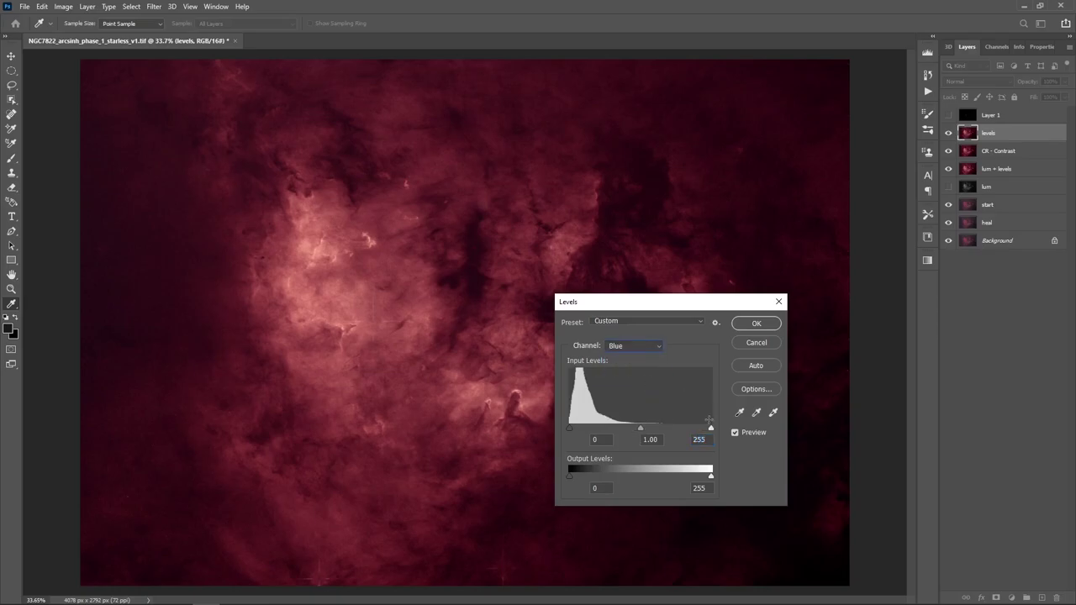
left_click_drag(710, 428, 698, 430)
left_click(646, 347)
left_click(635, 373)
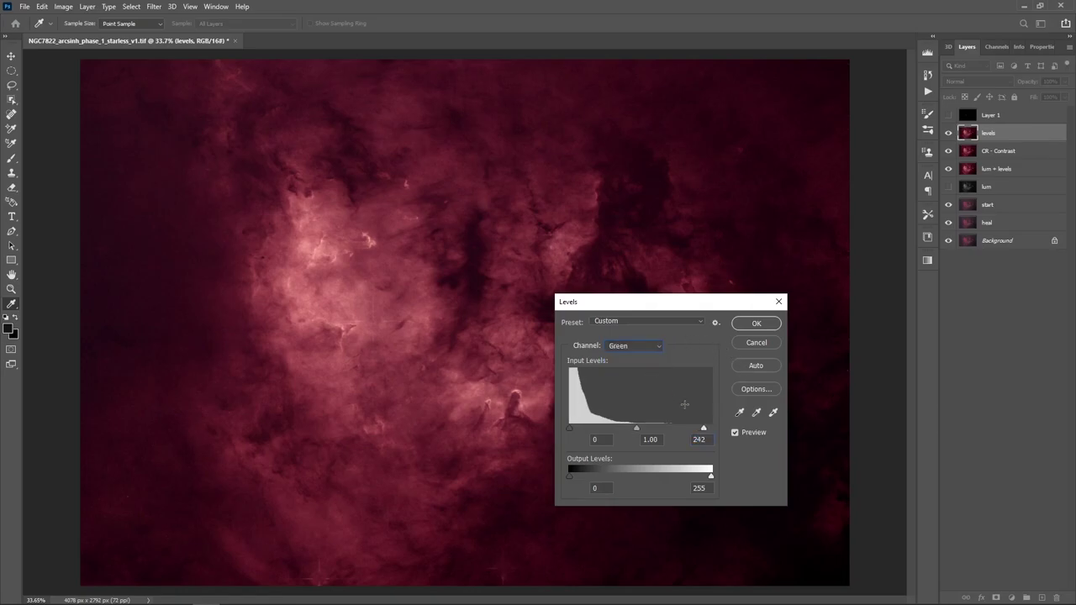
left_click_drag(710, 429, 691, 431)
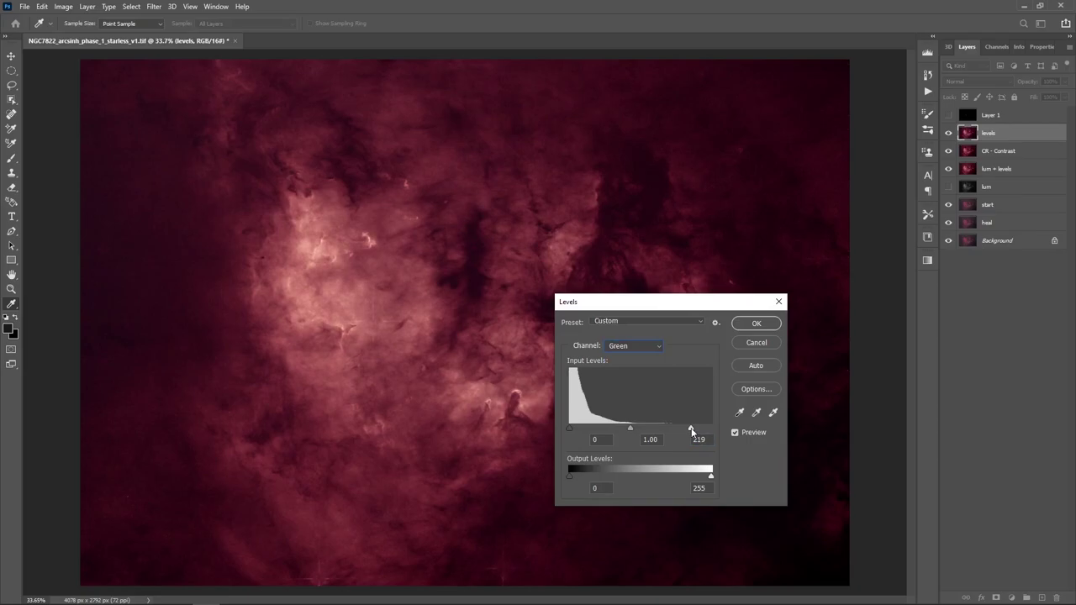
mouse_move(691, 431)
left_mouse_down()
mouse_move(676, 431)
mouse_move(686, 431)
left_mouse_up()
left_click(758, 321)
Merge a copy of all visible layers into a new layer above levels and name it CR - Color adj.
key("b")
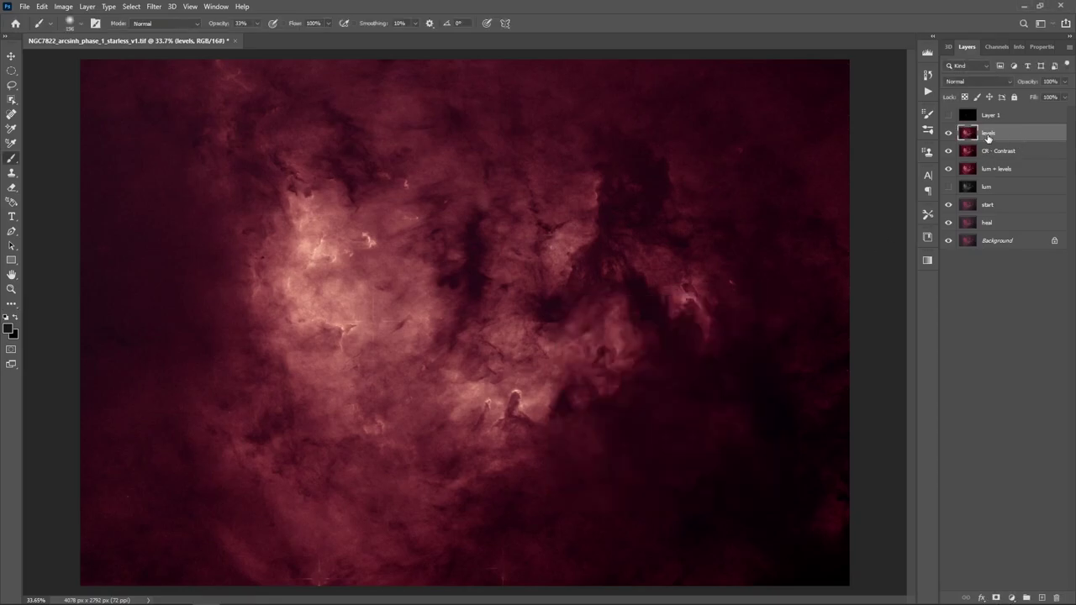
key("ctrl+shift+alt+e")
double_click(989, 134)
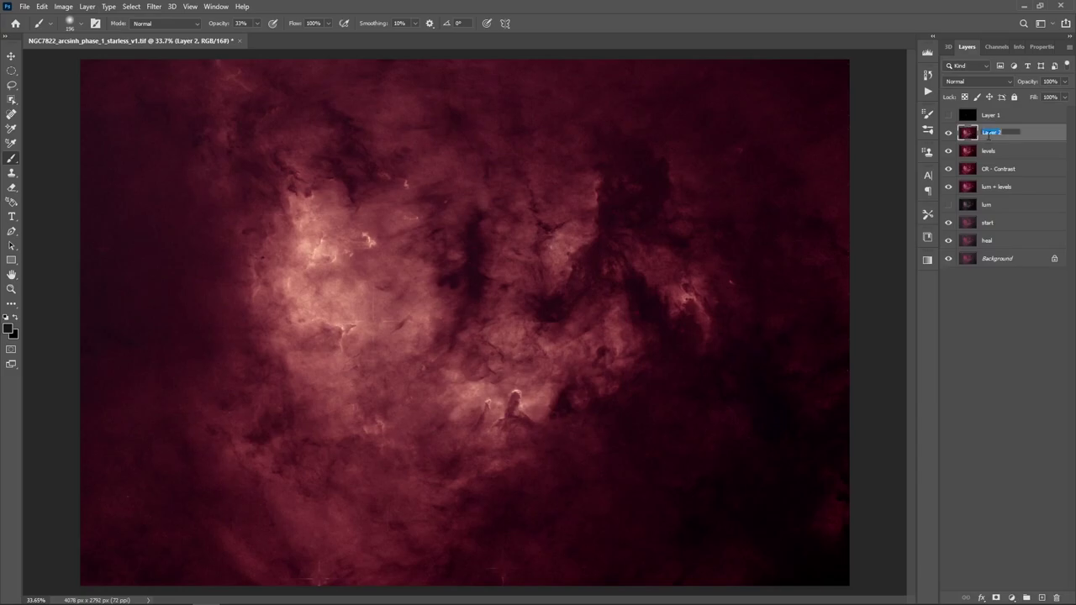
type("CR - Color adj")
key("Return")
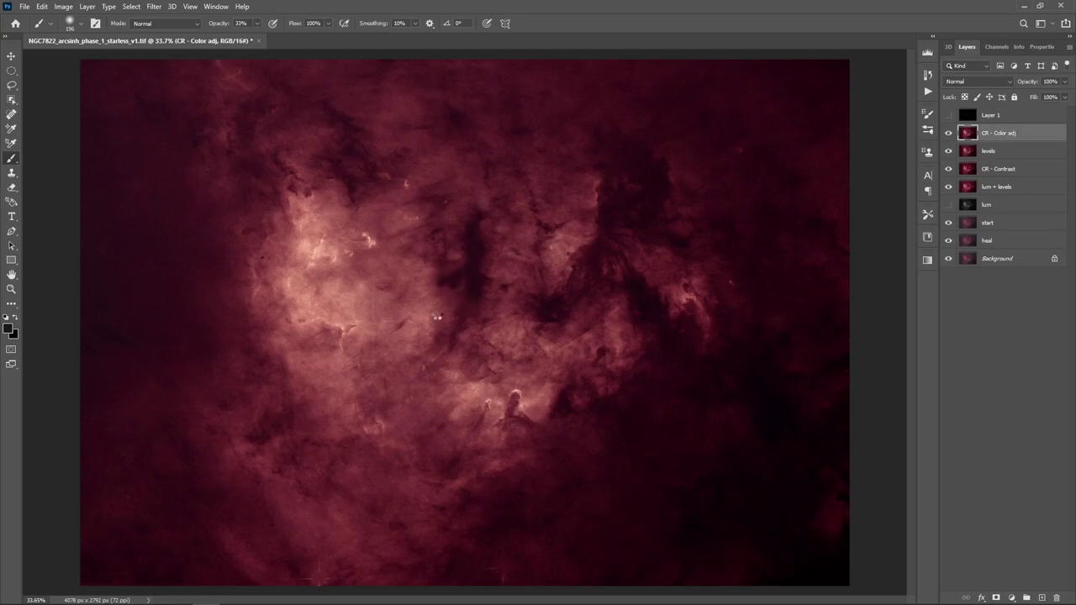
Open the Camera Raw filter on the CR - Color adj layer and set the Oranges hue to +100 in the Color Mixer.
key("shift+ctrl+a")
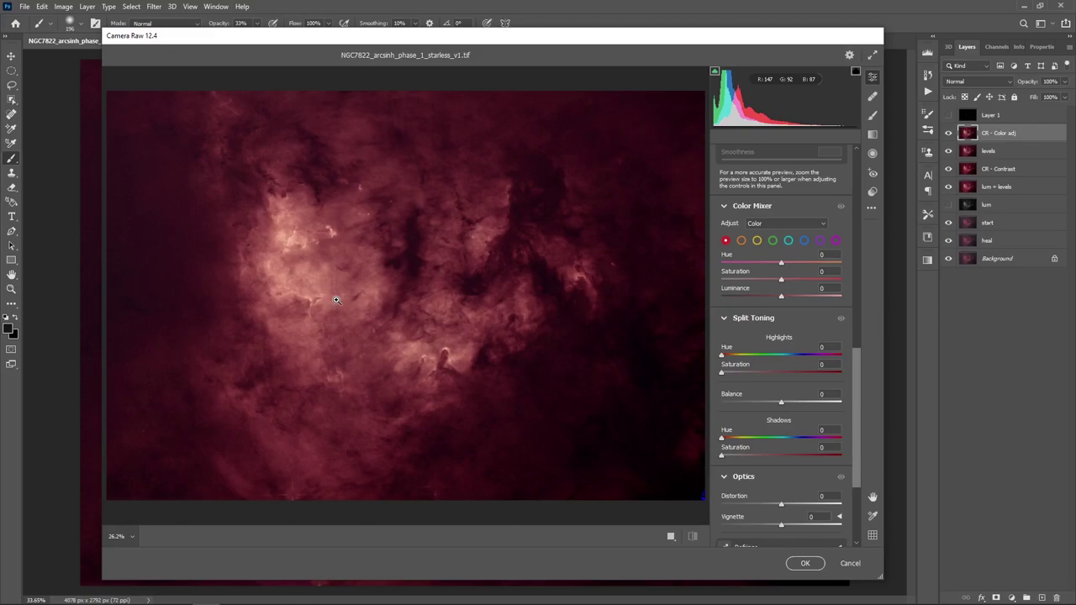
left_click_drag(857, 357, 858, 345)
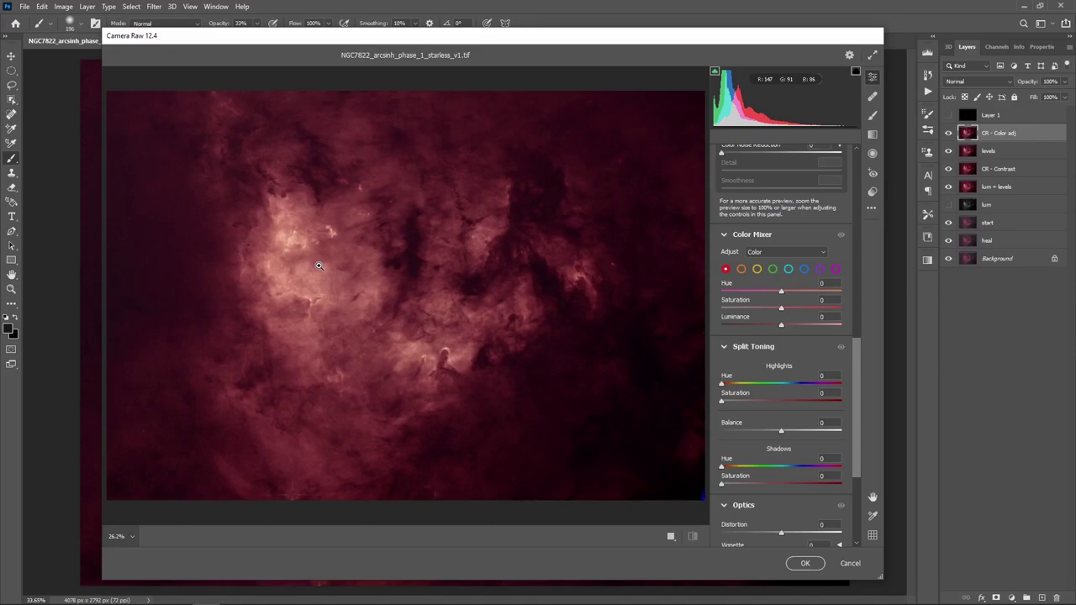
left_click(741, 270)
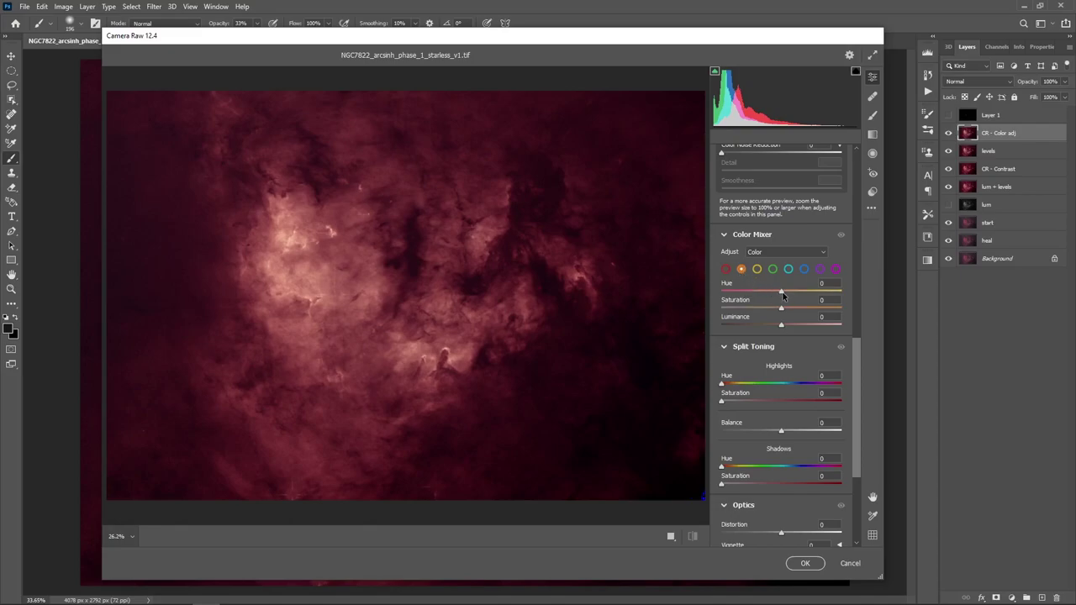
left_click_drag(781, 291, 851, 294)
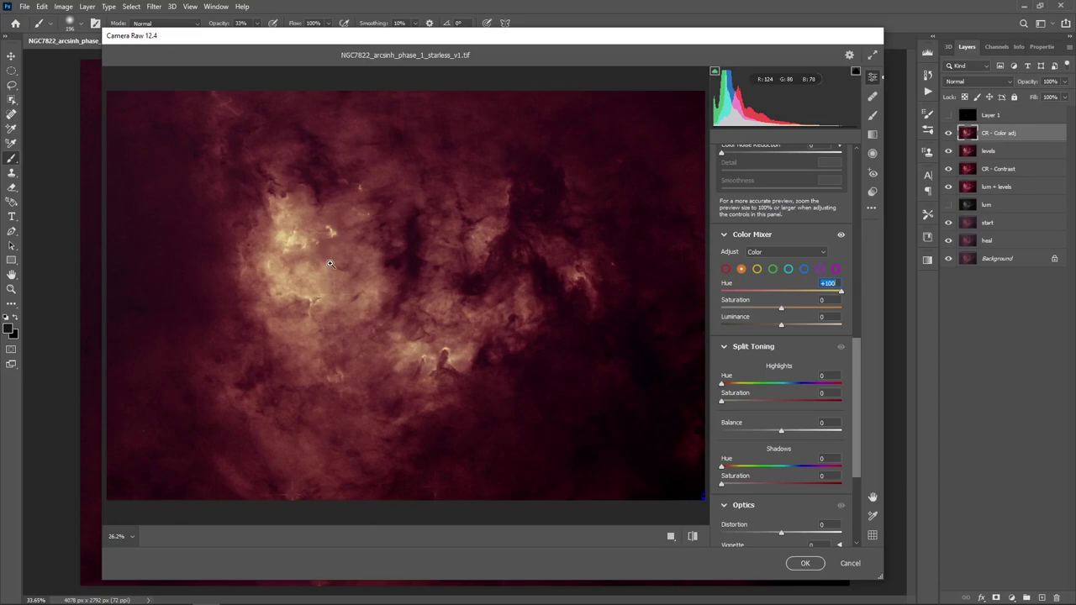
left_click_drag(842, 293, 691, 294)
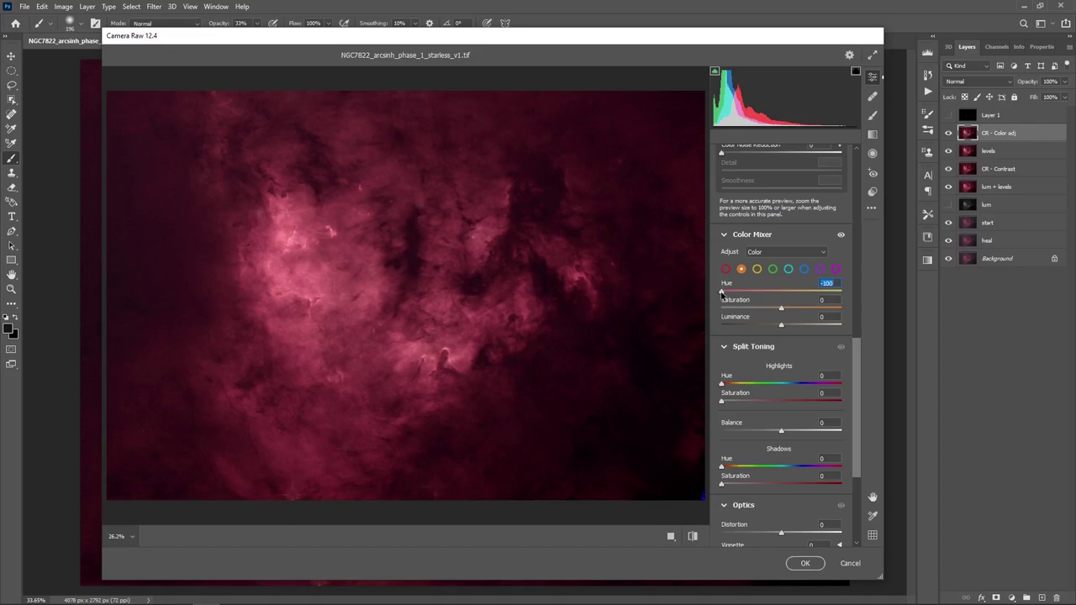
left_click_drag(721, 293, 847, 295)
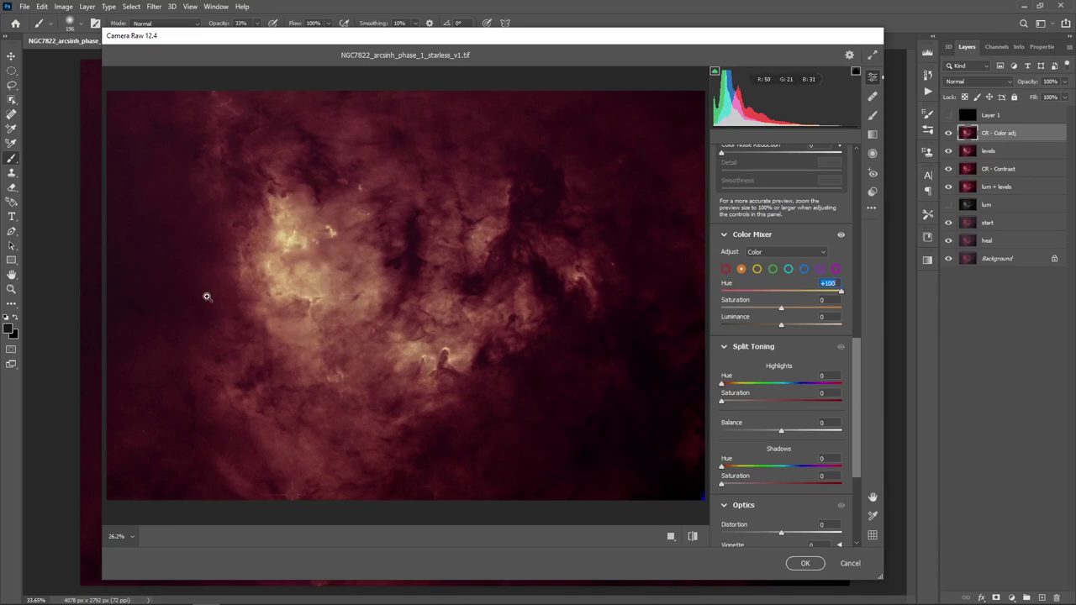
Set the Reds hue to -15 and saturation to about +25 in the Color Mixer, and apply the Camera Raw filter.
left_click(727, 269)
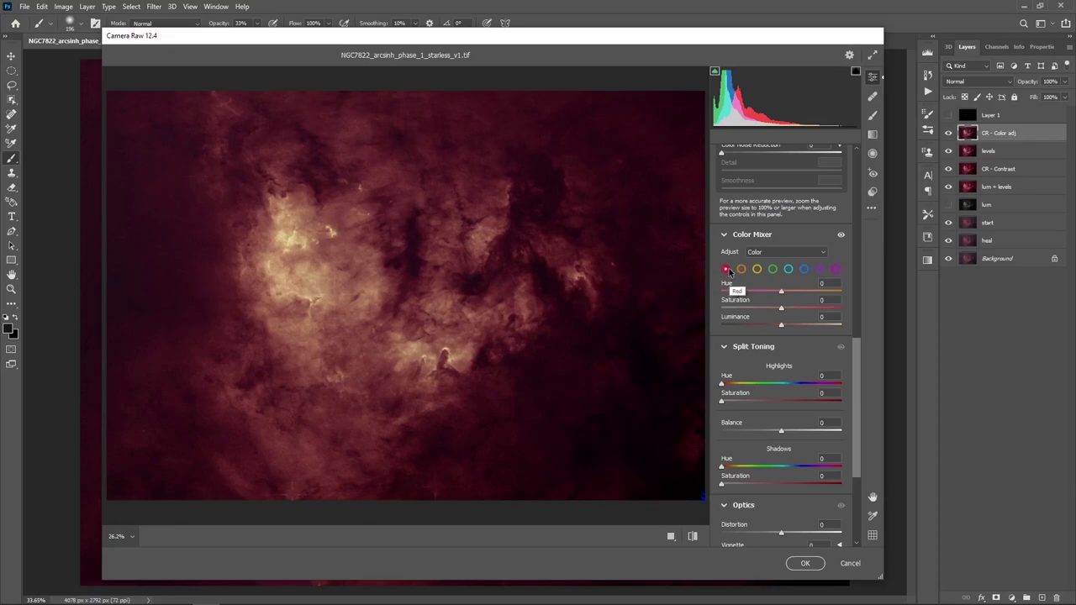
left_click_drag(781, 294, 702, 292)
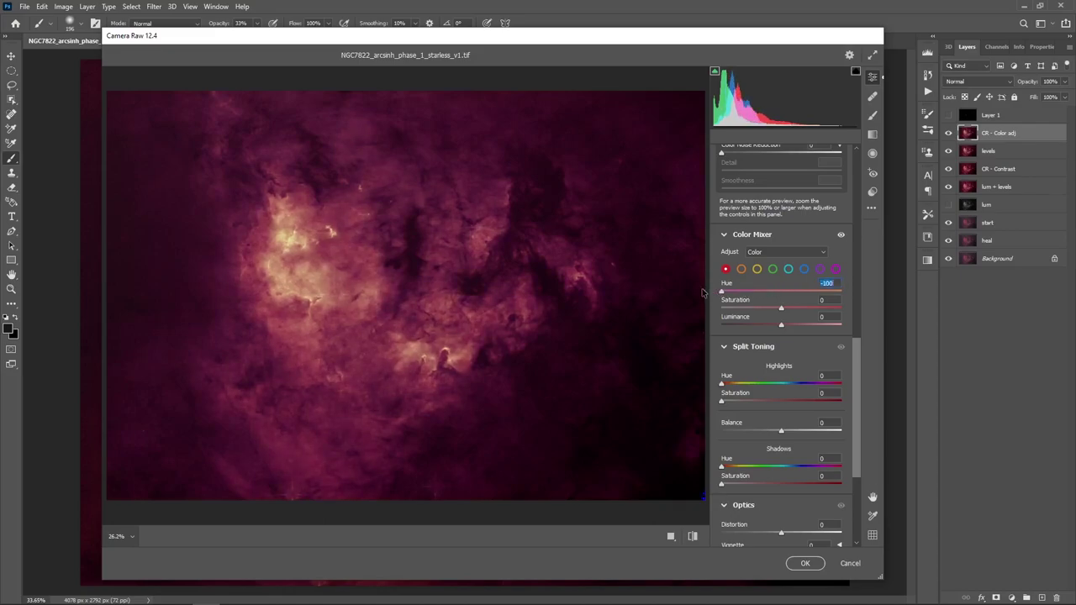
left_click_drag(702, 293, 771, 292)
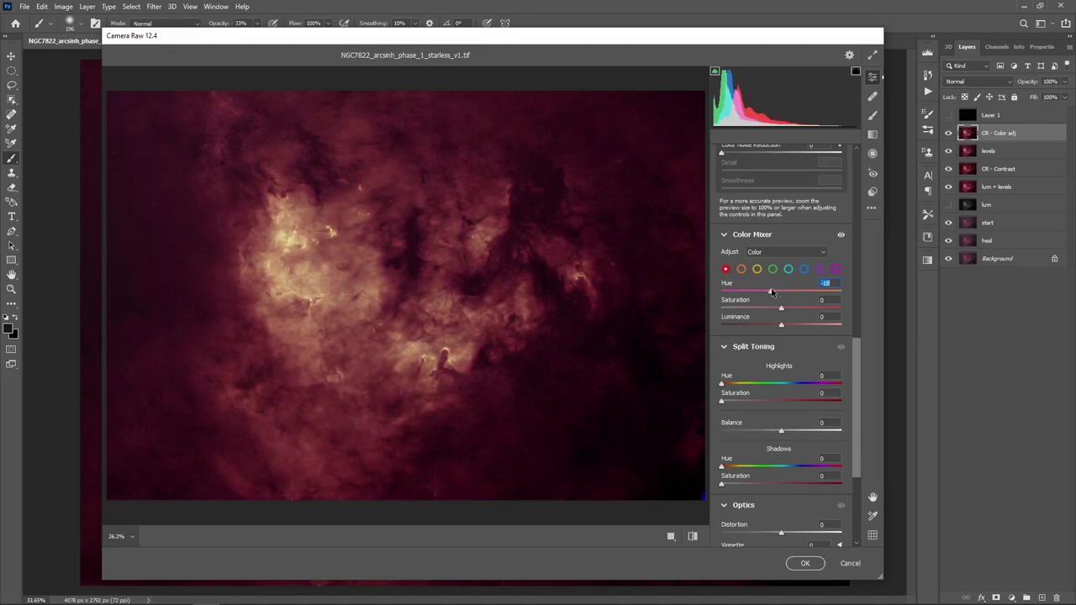
type("-15")
left_click_drag(781, 309, 796, 313)
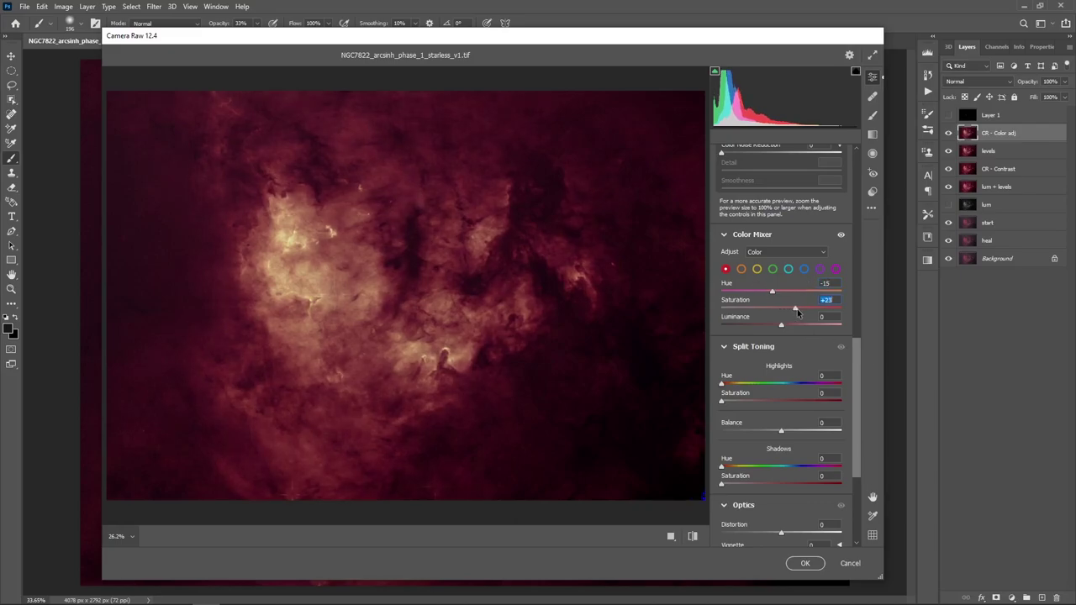
left_click(805, 563)
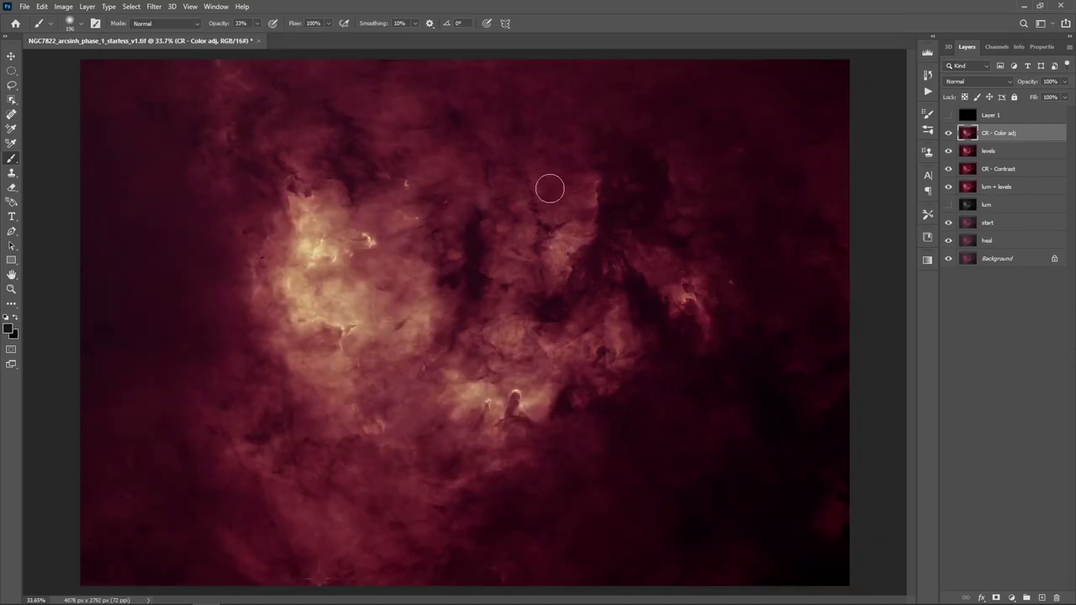
Compare the image with and without the CR - Color adj layer.
left_click(949, 135)
left_click(949, 135)
left_click(949, 134)
left_click(949, 134)
left_click(949, 135)
left_click(949, 134)
Merge a copy of all visible layers into a new layer above CR - Color adj and name it CR - texture.
key("ctrl+shift+alt+e")
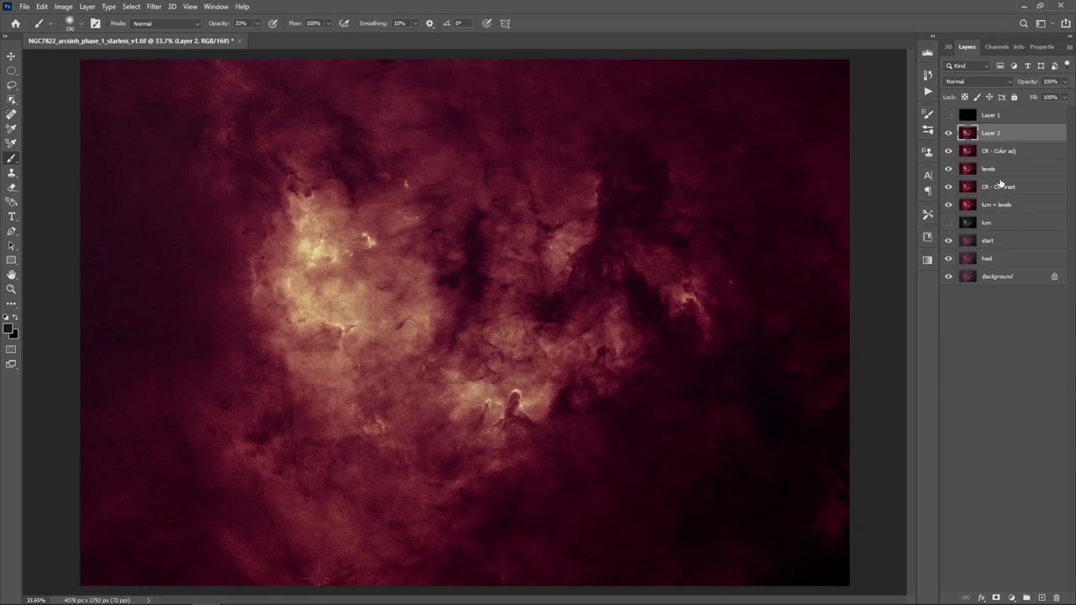
double_click(992, 133)
type("texture")
key("Return")
double_click(1001, 133)
type("CR -")
key("Return")
Open the Camera Raw filter on the CR - texture layer and, judging the nebula at 100%, set Texture to -30.
key("ctrl+shift+a")
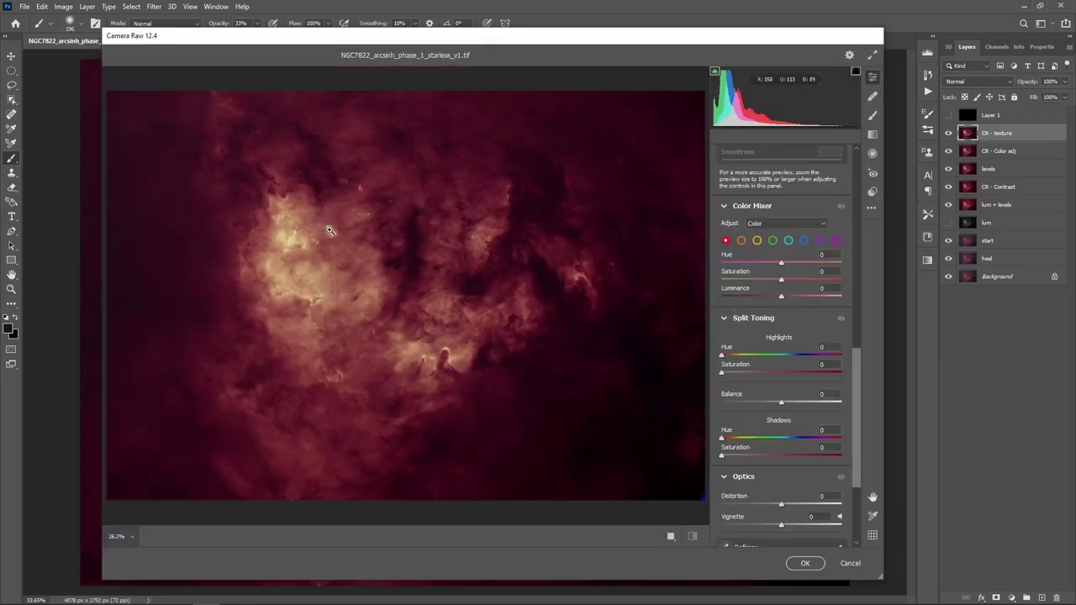
left_click(324, 235)
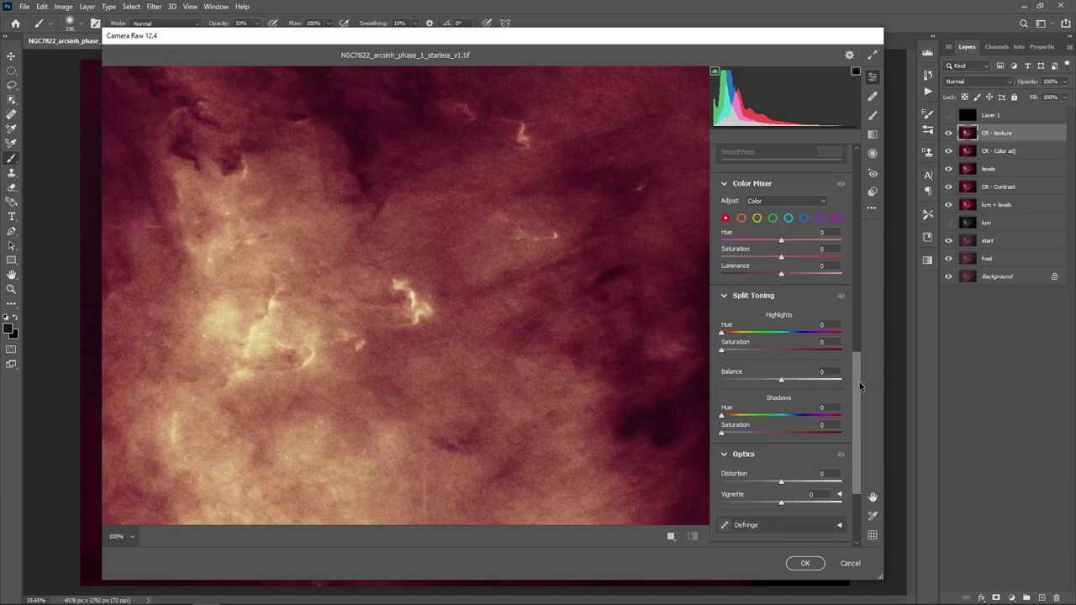
left_click(857, 219)
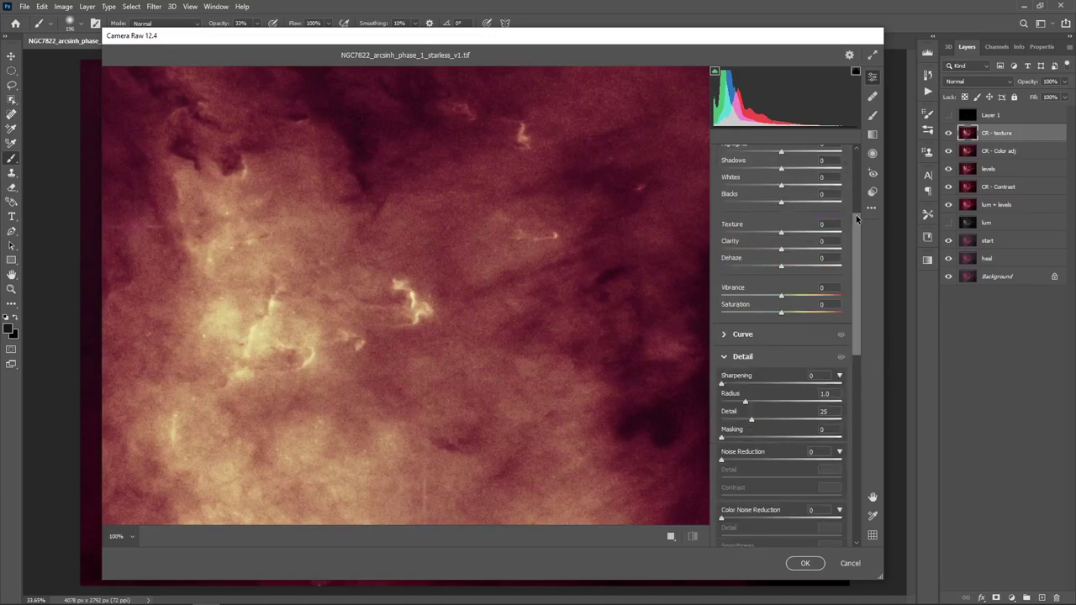
scroll(857, 218, "up", 3)
scroll(767, 352, "down", 1)
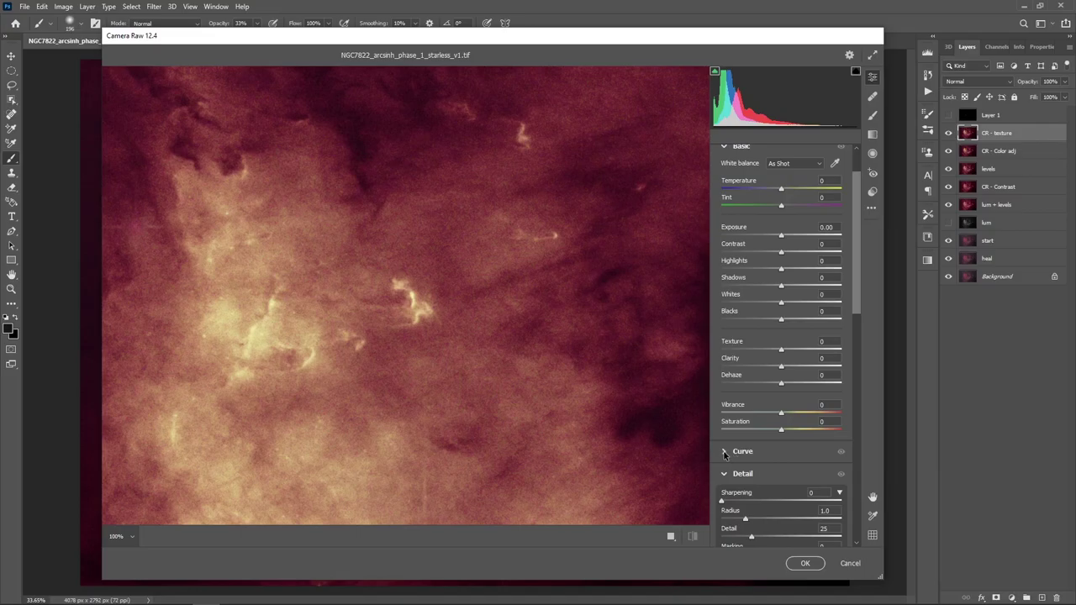
left_click(725, 455)
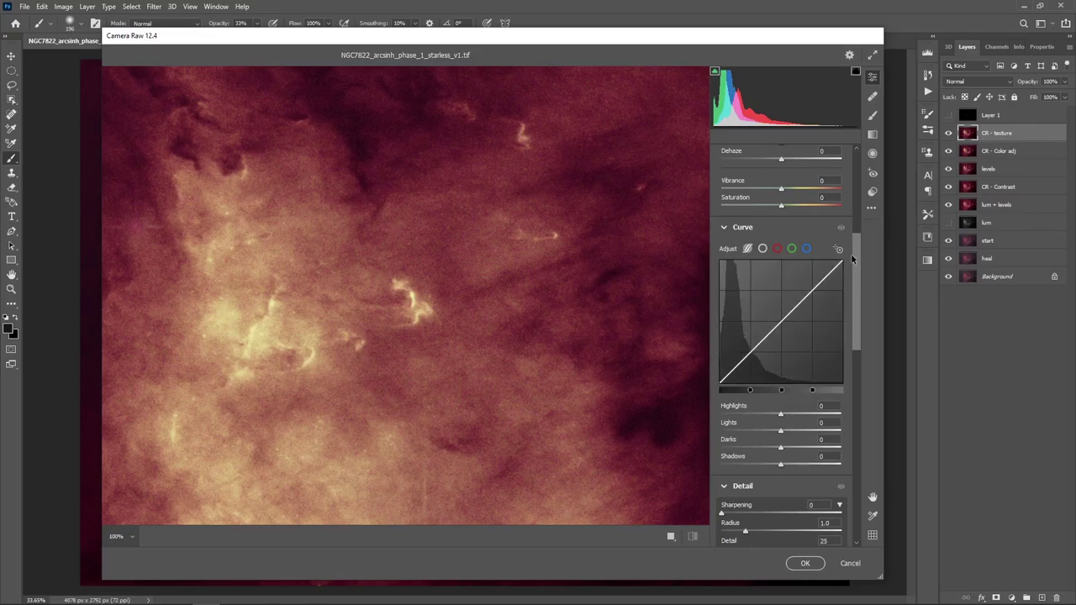
left_click(726, 227)
left_click_drag(858, 264, 852, 159)
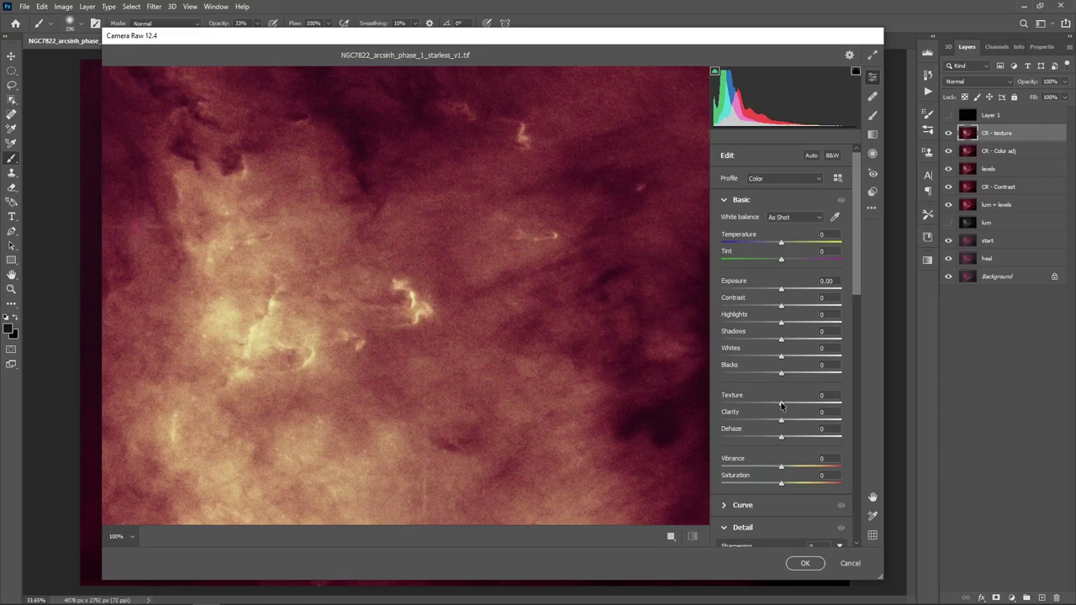
left_click_drag(780, 405, 687, 407)
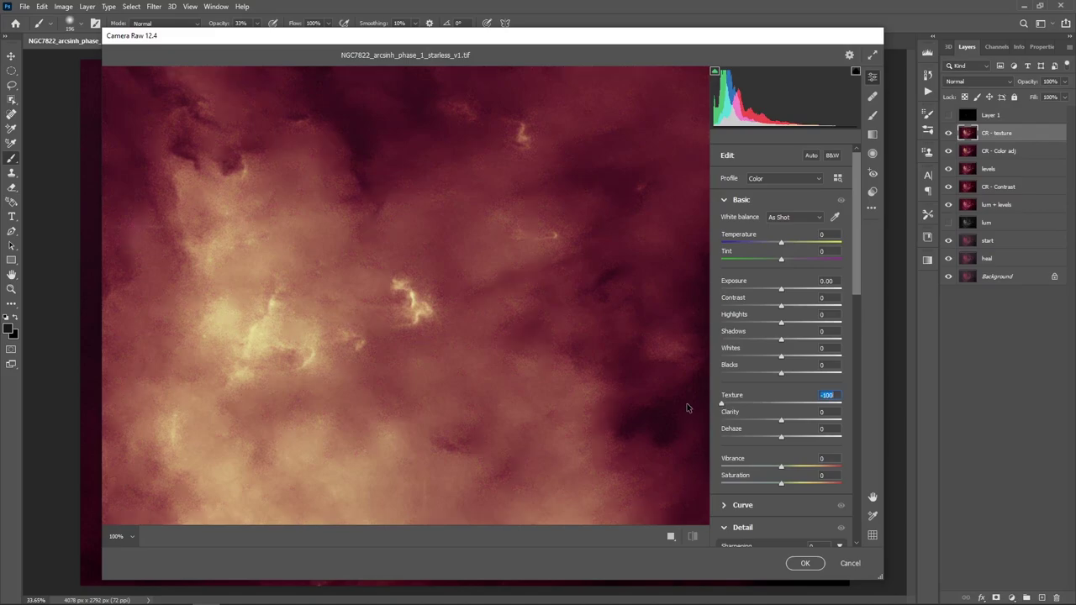
left_click_drag(687, 408, 764, 405)
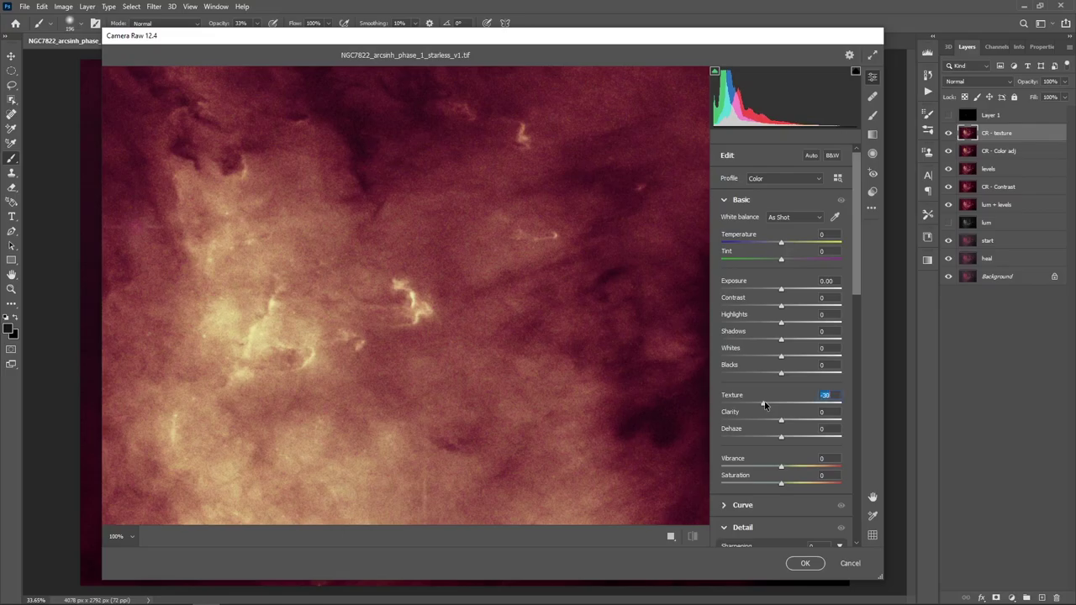
left_click_drag(761, 405, 764, 405)
Check the texture change in a side-by-side before/after view at 33.3% and apply the Camera Raw filter.
left_click(381, 254)
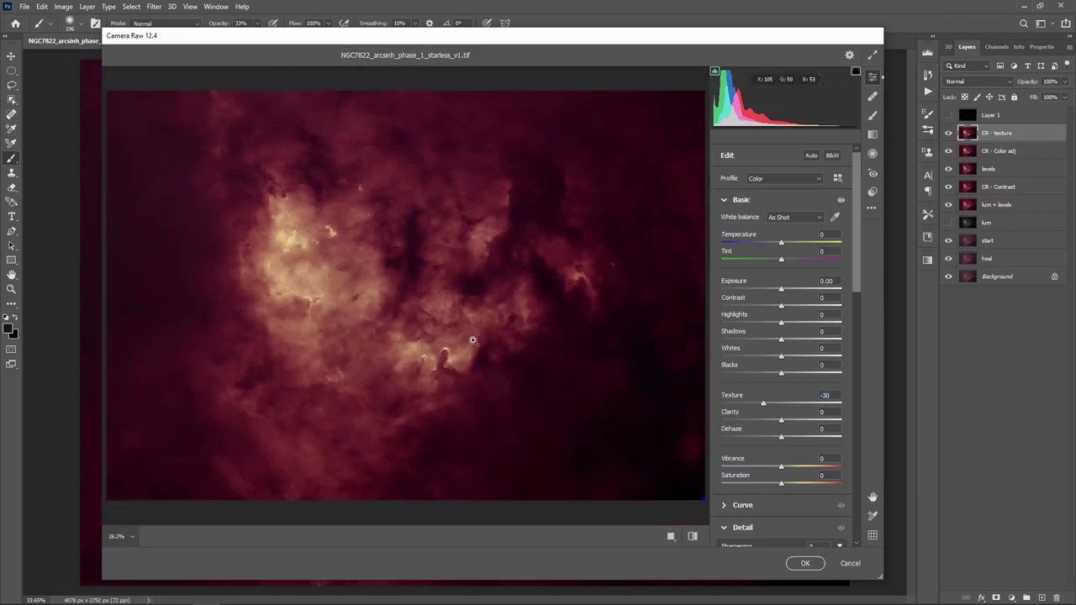
left_click(669, 537)
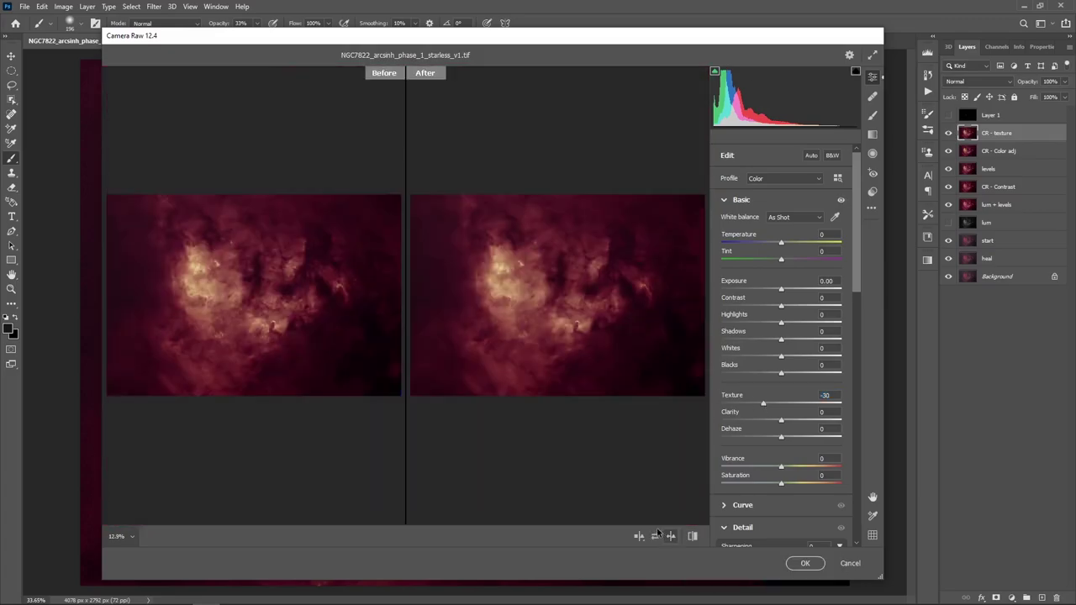
left_click(120, 538)
left_click(150, 378)
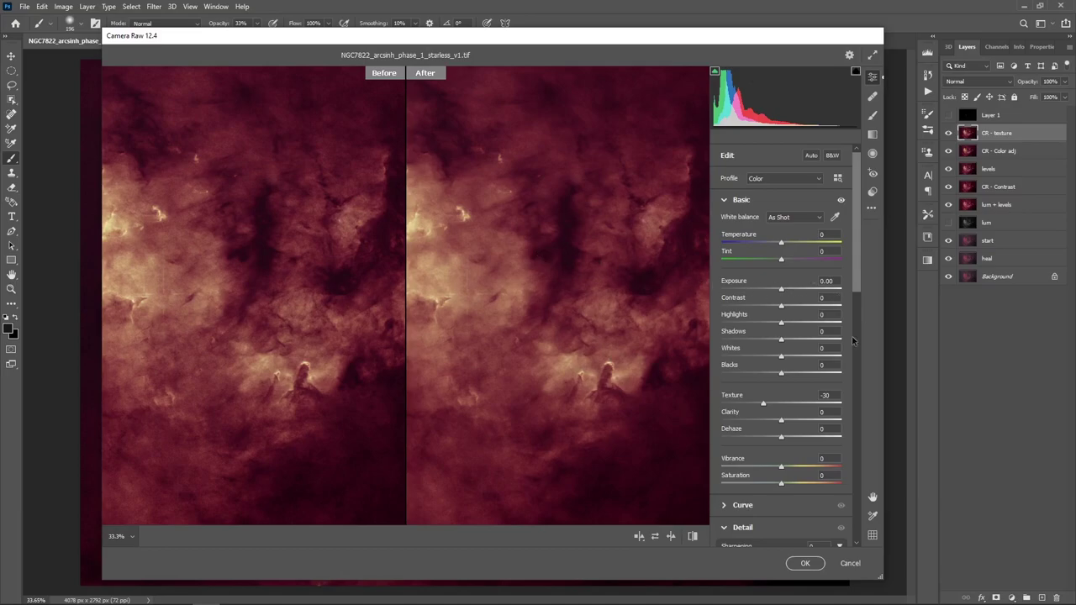
left_click(804, 563)
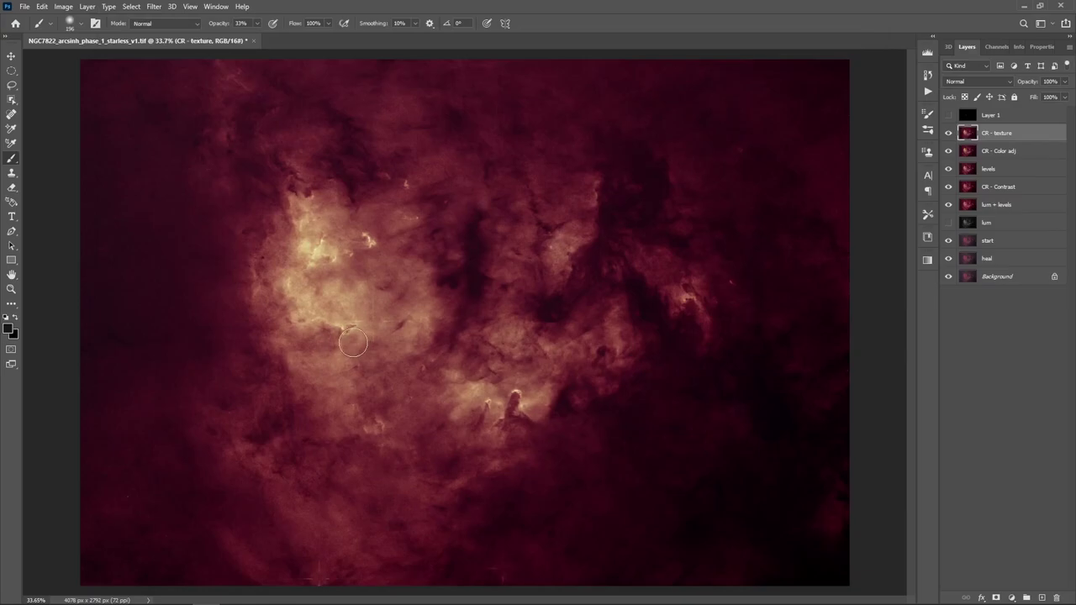
Compare the image with and without the CR - texture layer.
left_click(948, 135)
left_click(948, 133)
left_click(948, 134)
left_click(948, 135)
Merge a copy of all visible layers into a new layer above CR - texture and name it CR - NR.
key("ctrl+shift+alt+e")
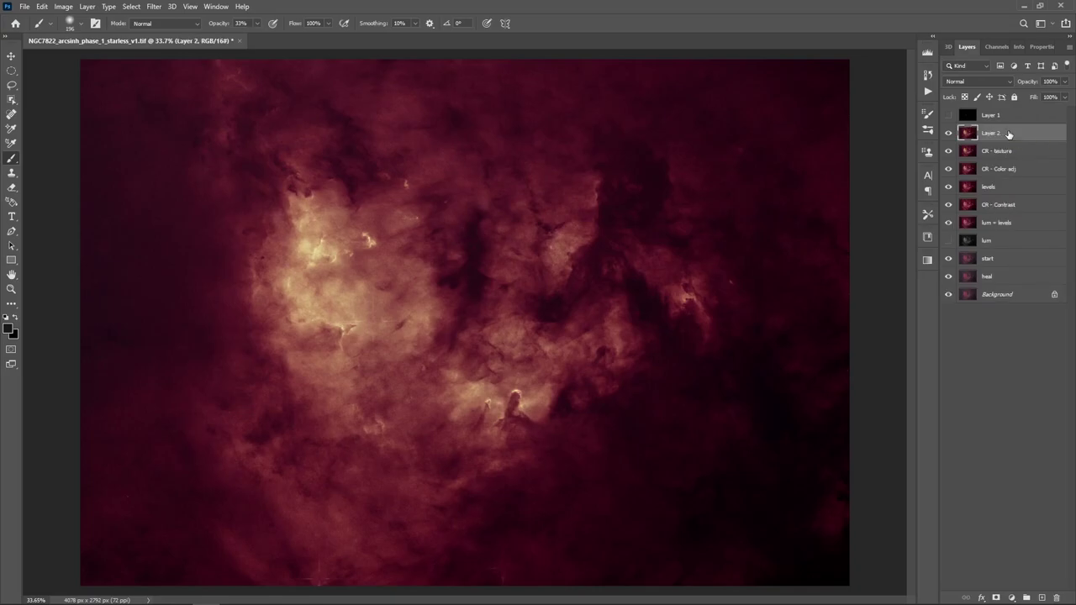
double_click(1009, 134)
type("CR - NR")
key("Return")
Open the Camera Raw filter on the CR - NR layer and, viewing the nebula at 100%, raise Color Noise Reduction to 100.
key("ctrl+shift+a")
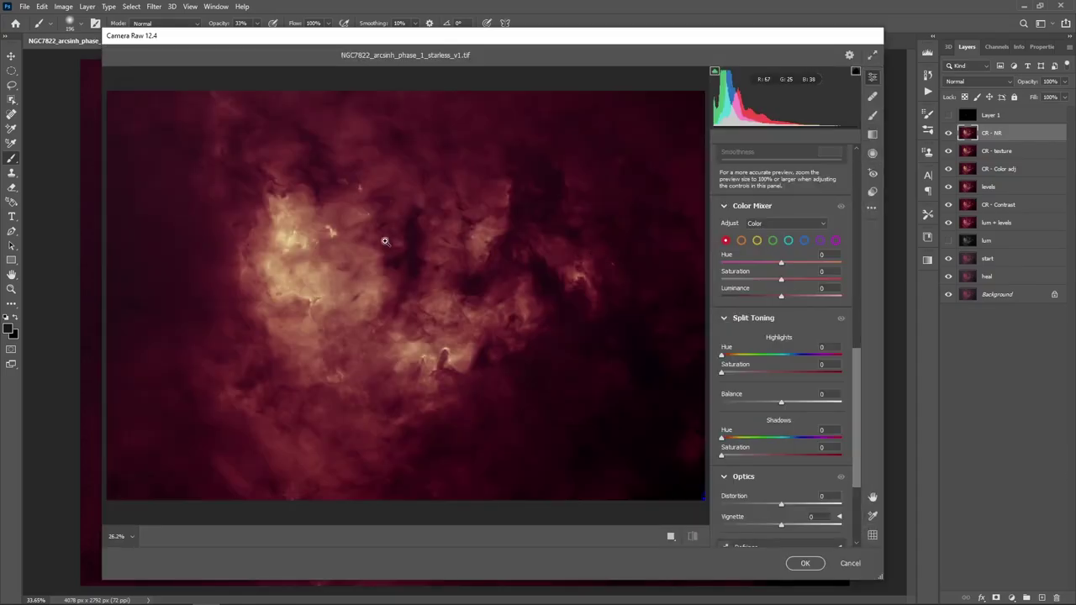
left_click(320, 225)
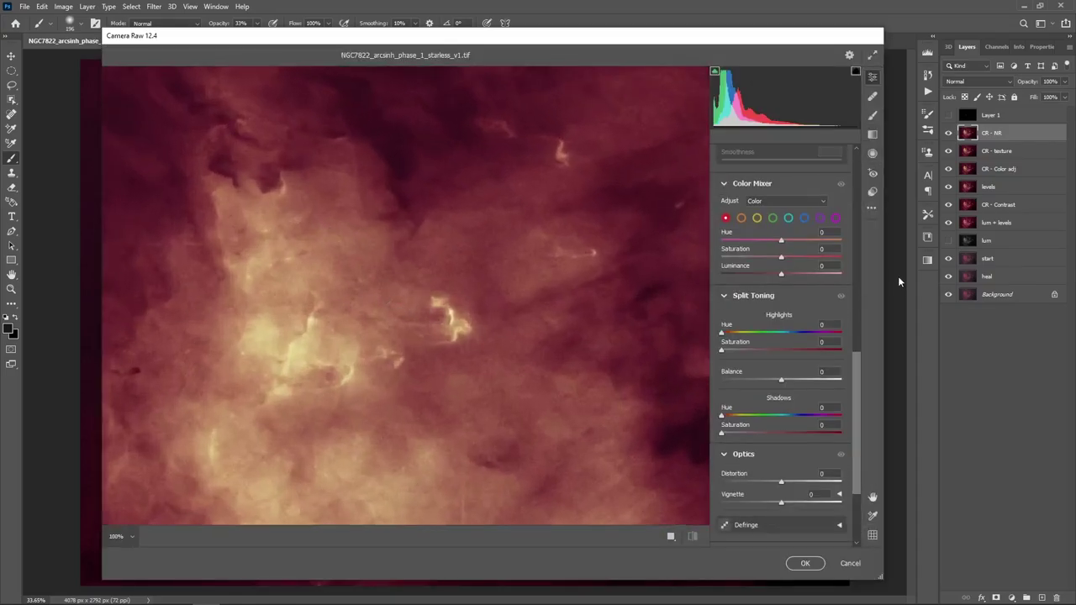
left_click_drag(858, 386, 856, 284)
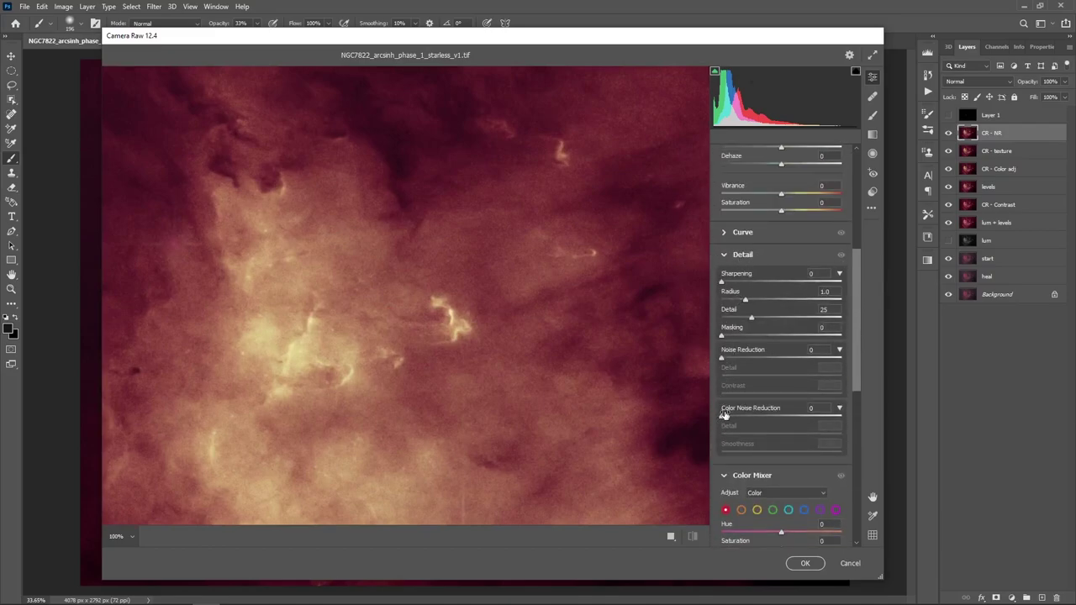
left_click_drag(723, 419, 872, 423)
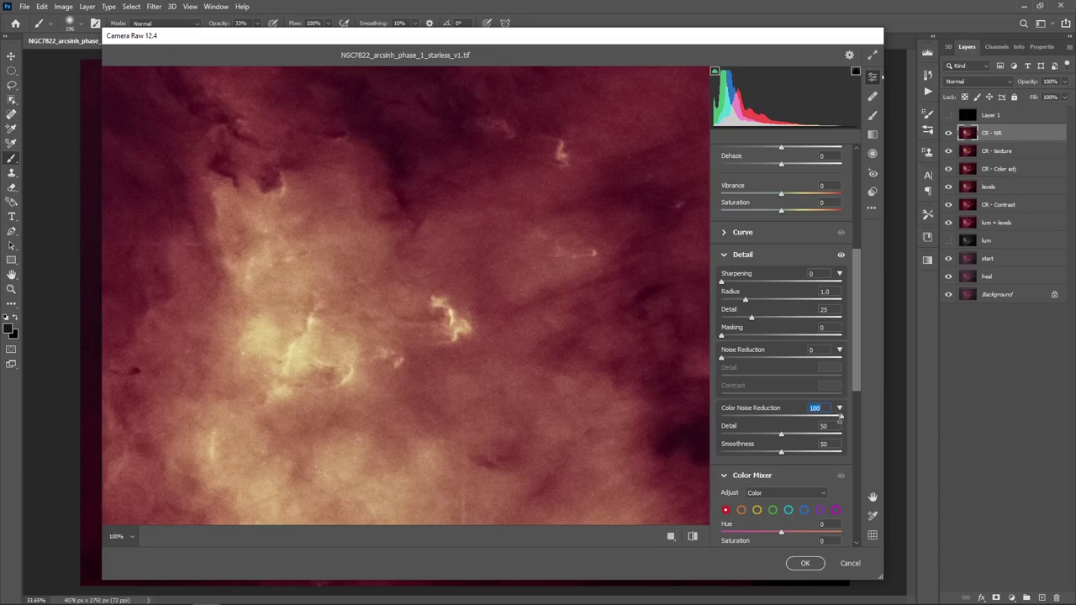
Compare the nebula with and without color noise reduction, and set Color Noise Reduction to 50.
left_click_drag(842, 417, 720, 419)
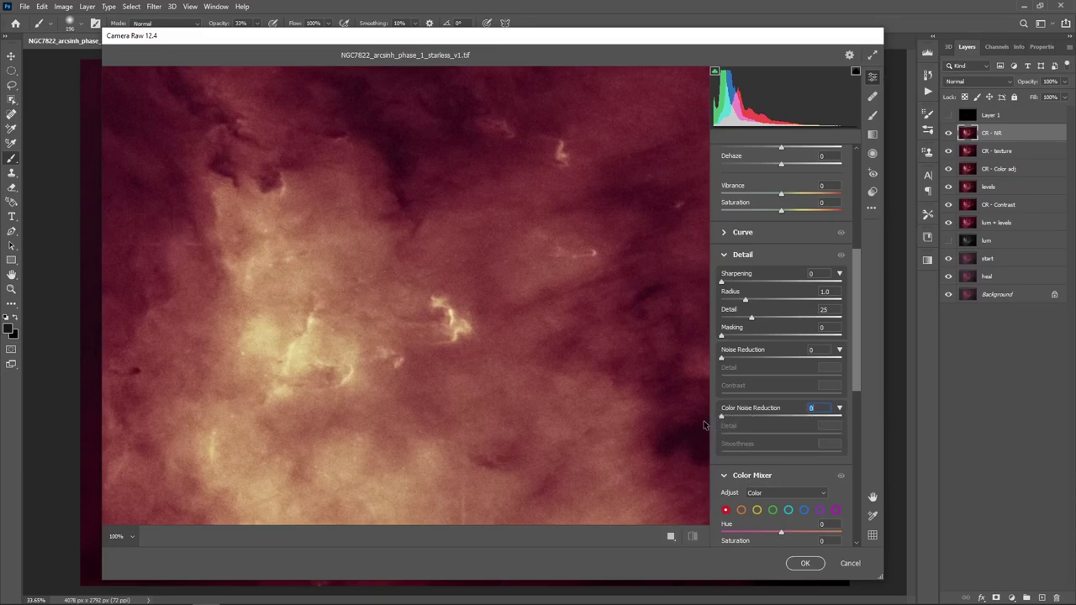
key("ctrl+z")
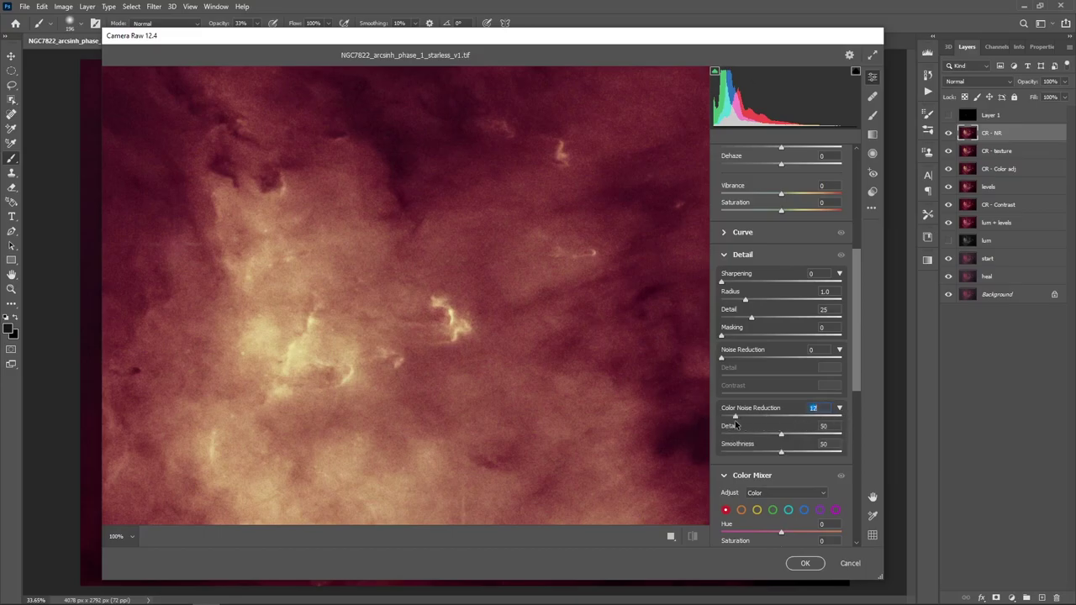
left_click_drag(844, 429, 827, 429)
key("ctrl+z")
key("ctrl+shift+z")
key("ctrl+z")
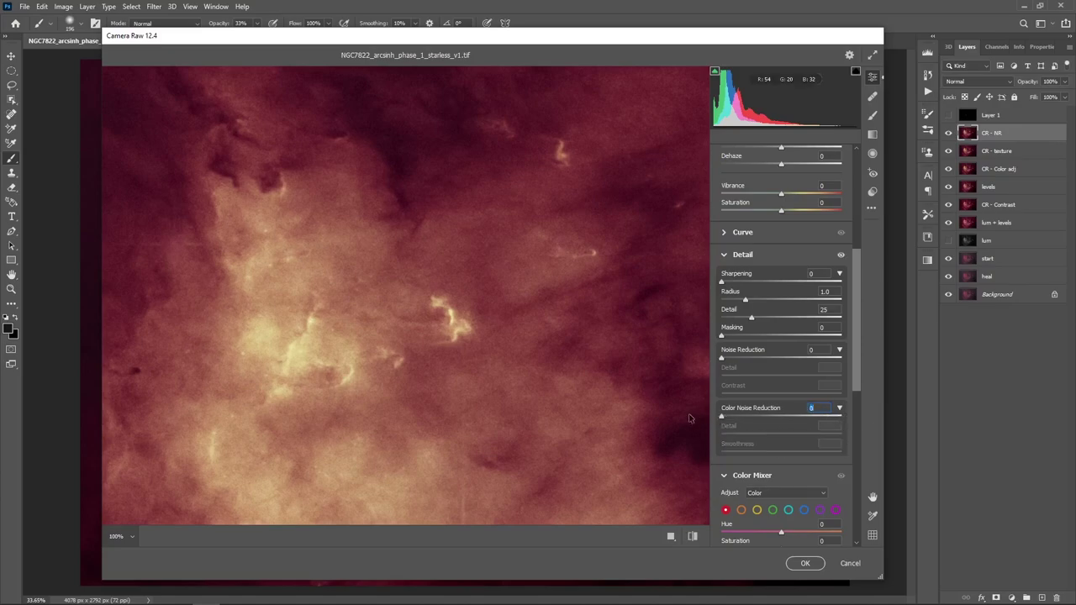
key("ctrl+shift+z")
key("ctrl+z")
type("50")
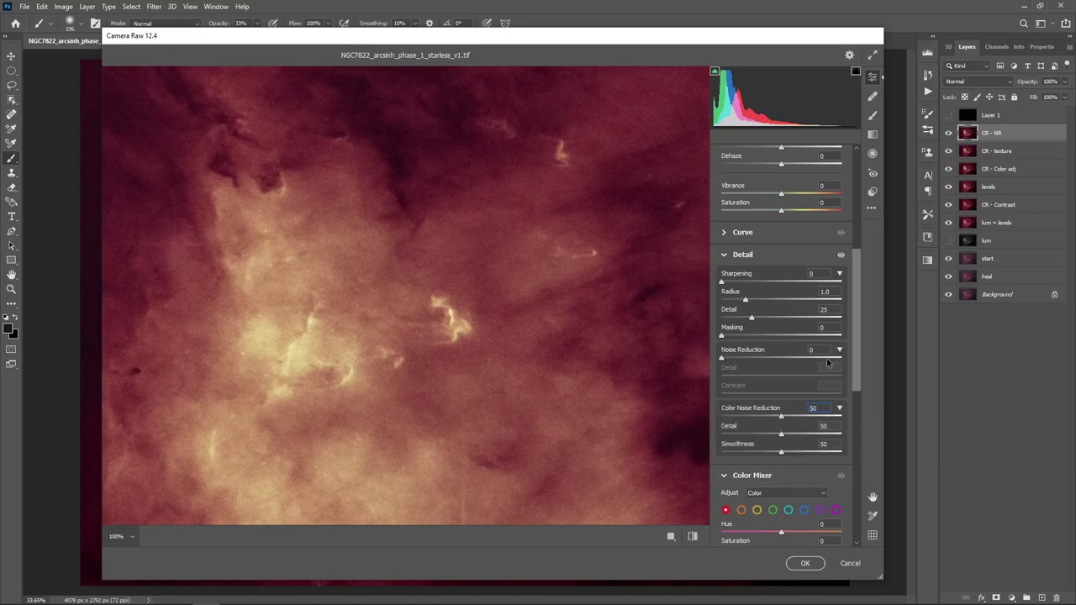
Test Noise Reduction at 100, lower it to a light amount around 15, and apply the Camera Raw filter.
left_click_drag(724, 360, 857, 366)
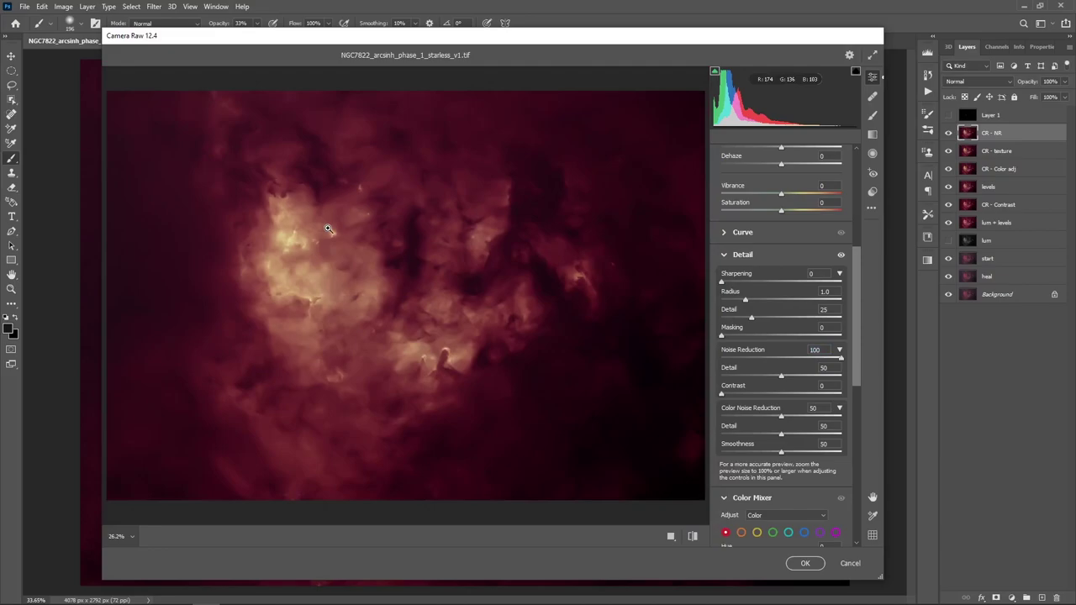
left_click(328, 228)
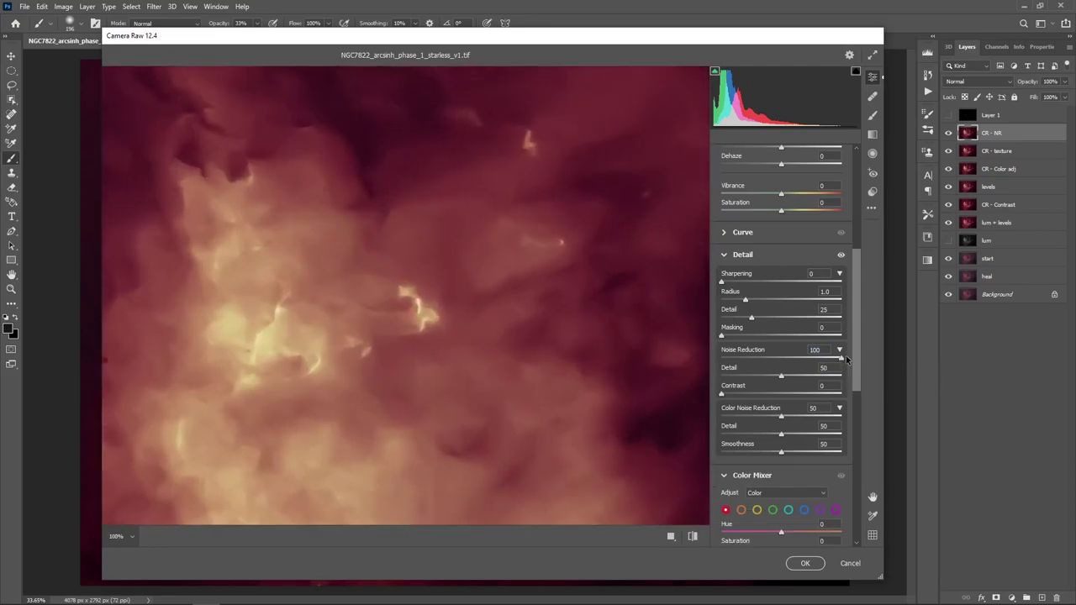
left_click_drag(841, 357, 741, 362)
left_click(429, 324)
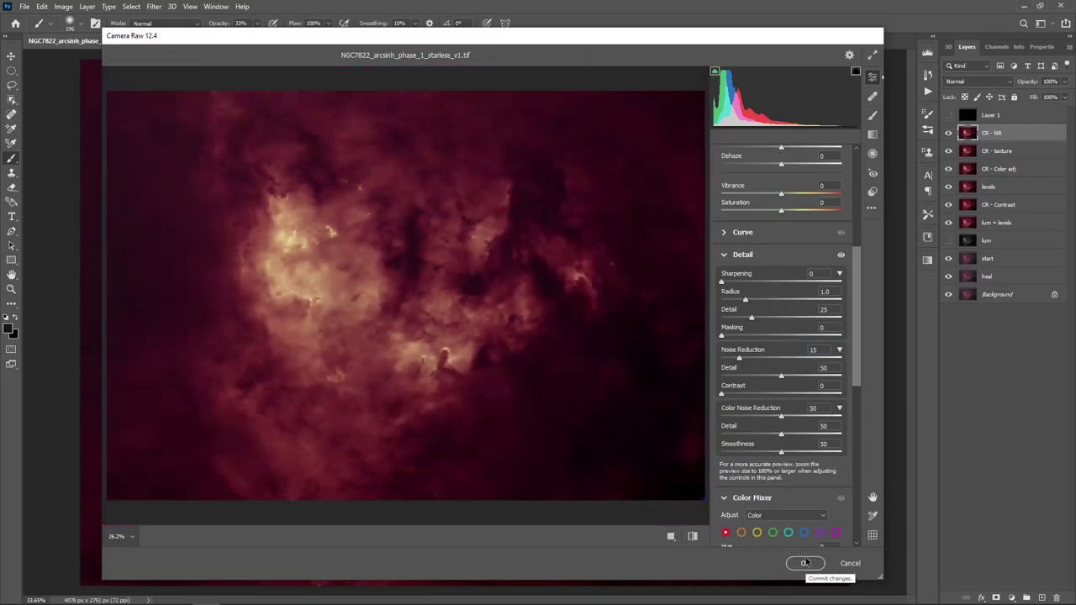
double_click(816, 350)
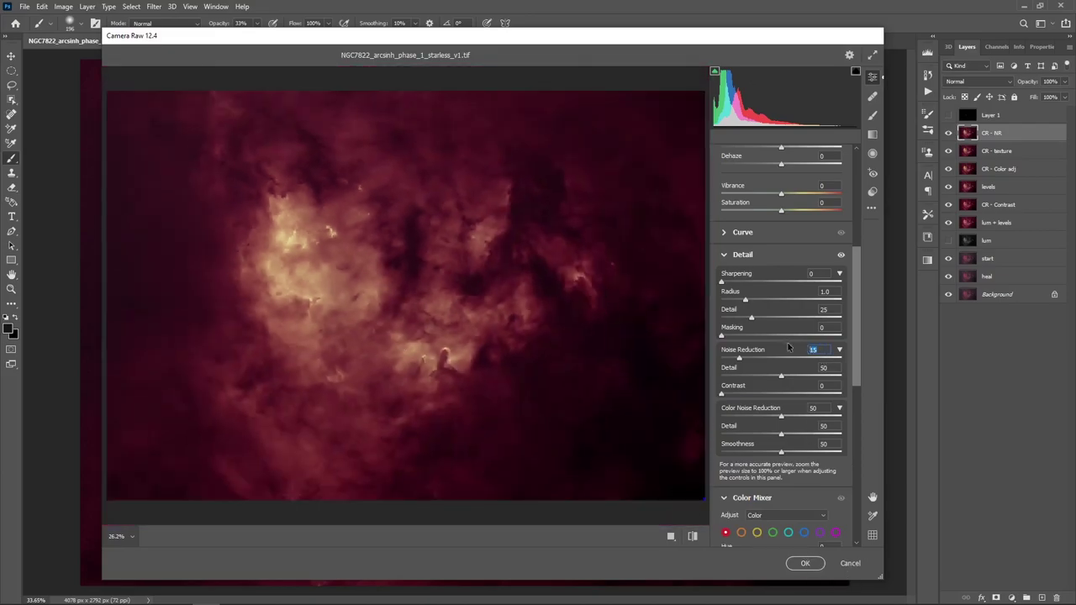
type("1")
left_click(805, 563)
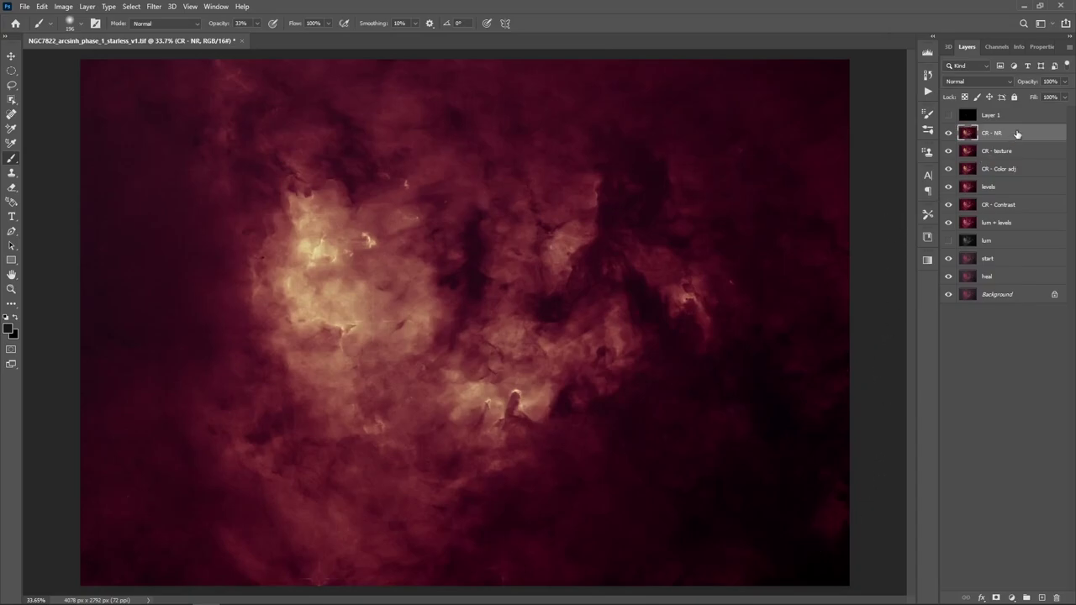
Hide the layers from CR - texture down to lum + levels and make CR - NR the active layer.
left_click_drag(948, 158, 950, 225)
left_click(1008, 260)
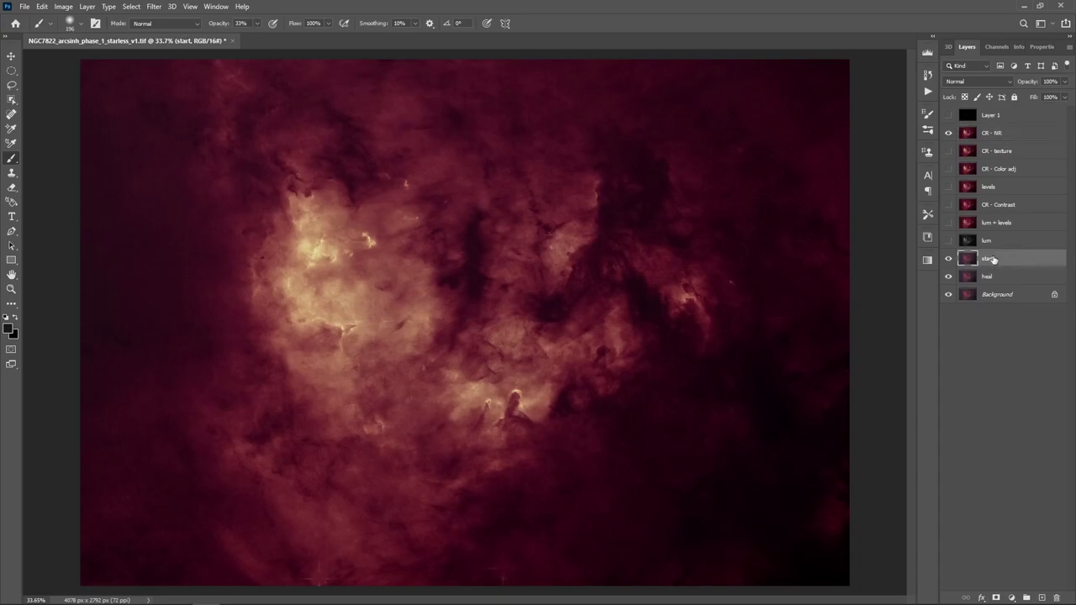
left_click(1003, 136)
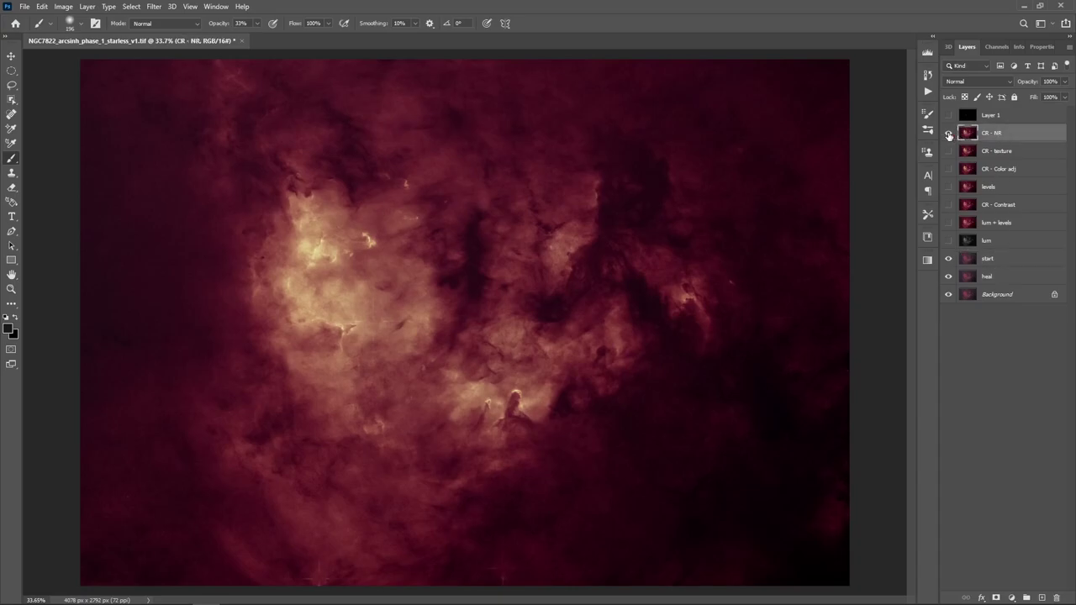
Compare the processed CR - NR layer with the original start layer beneath it.
left_click(949, 134)
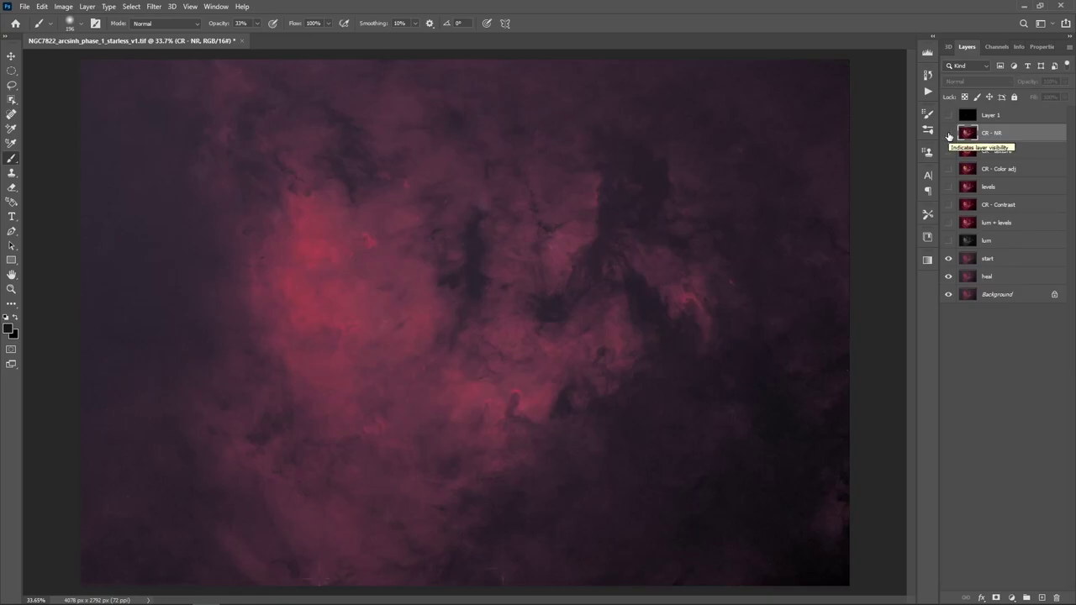
left_click(949, 134)
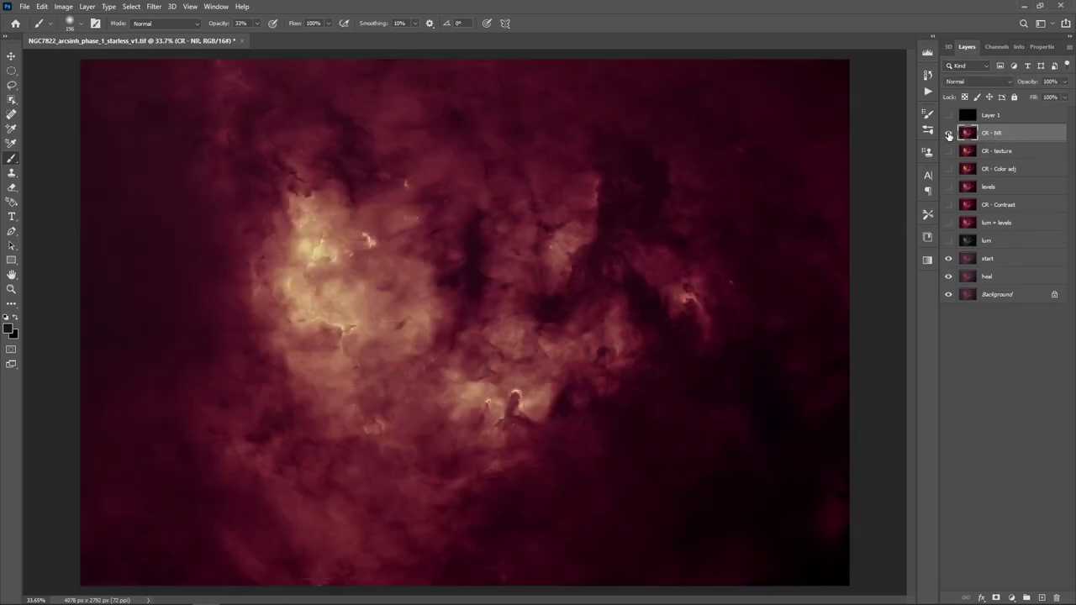
left_click(949, 133)
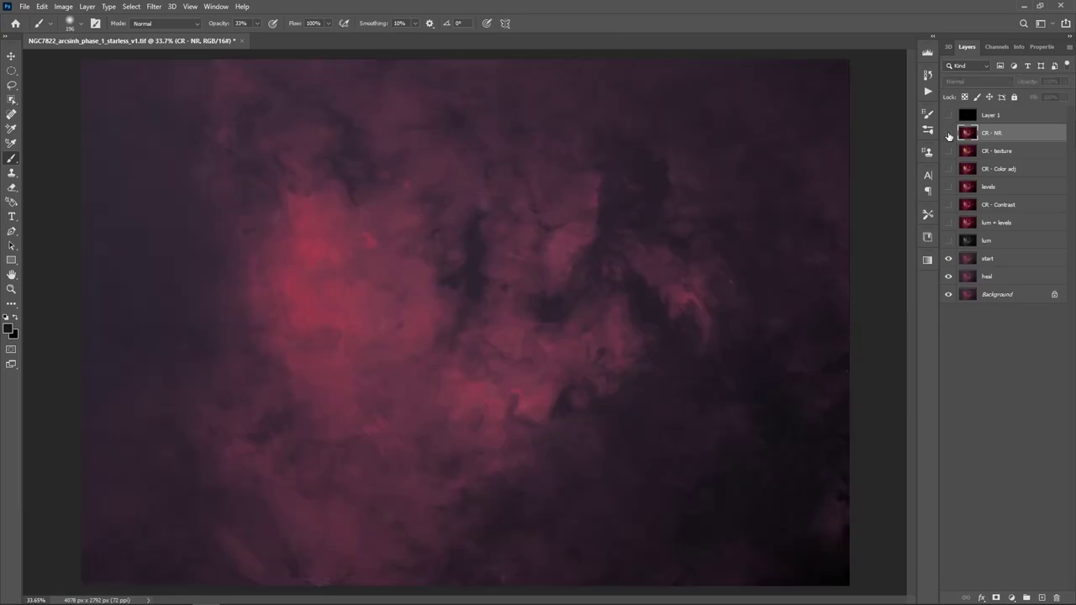
left_click(949, 134)
left_click(949, 133)
left_click(949, 134)
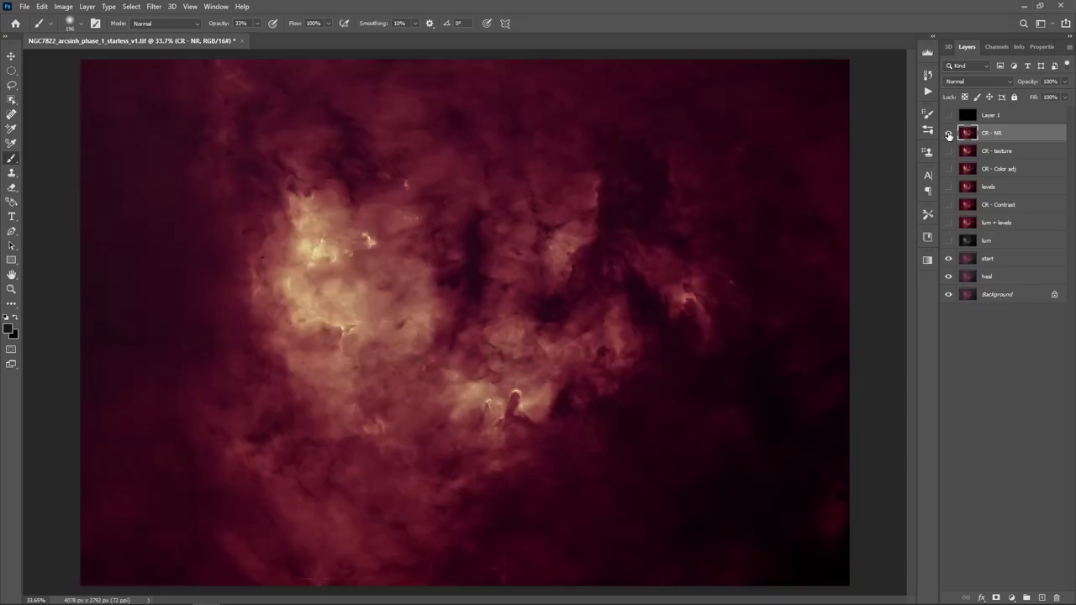
left_click(949, 134)
Merge a copy of all visible layers into a new layer above CR - NR and name it CR - clarity.
key("ctrl+shift+alt+e")
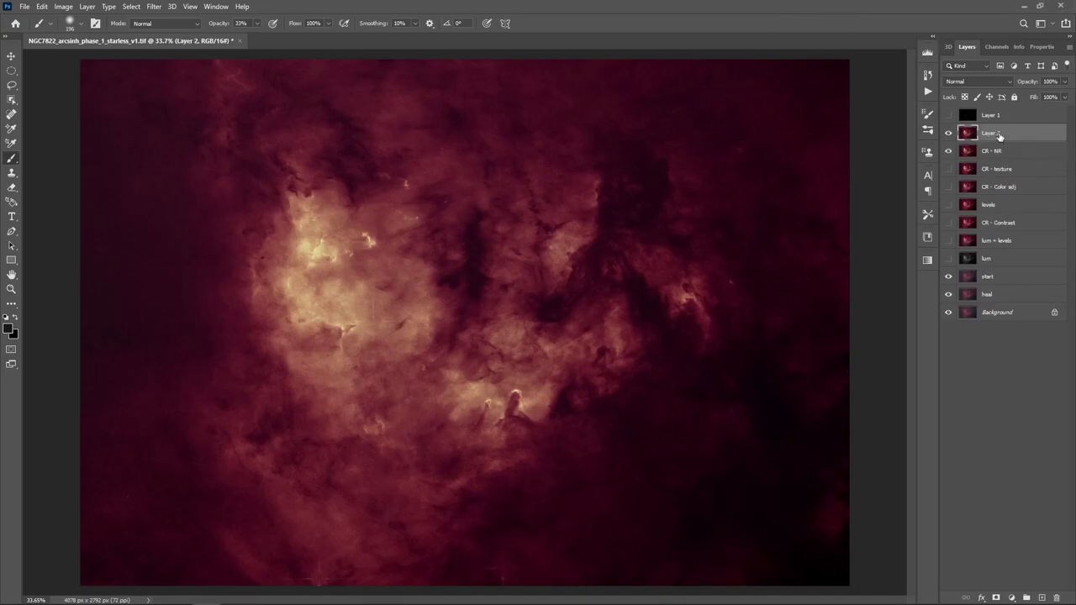
double_click(991, 133)
type("CR - texture")
key("Return")
double_click(1009, 133)
type("CR - clarity")
key("Return")
Open the Camera Raw filter on the CR - clarity layer, test Clarity at -100 and +100, and set it to +20.
key("ctrl+shift+a")
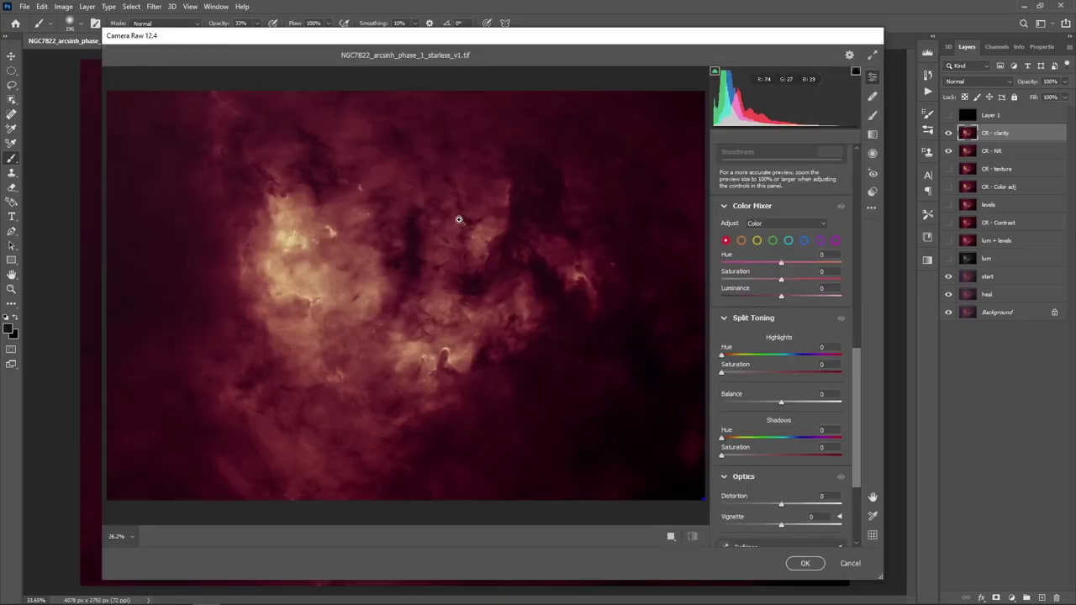
left_click_drag(861, 384, 859, 286)
scroll(764, 343, "up", 5)
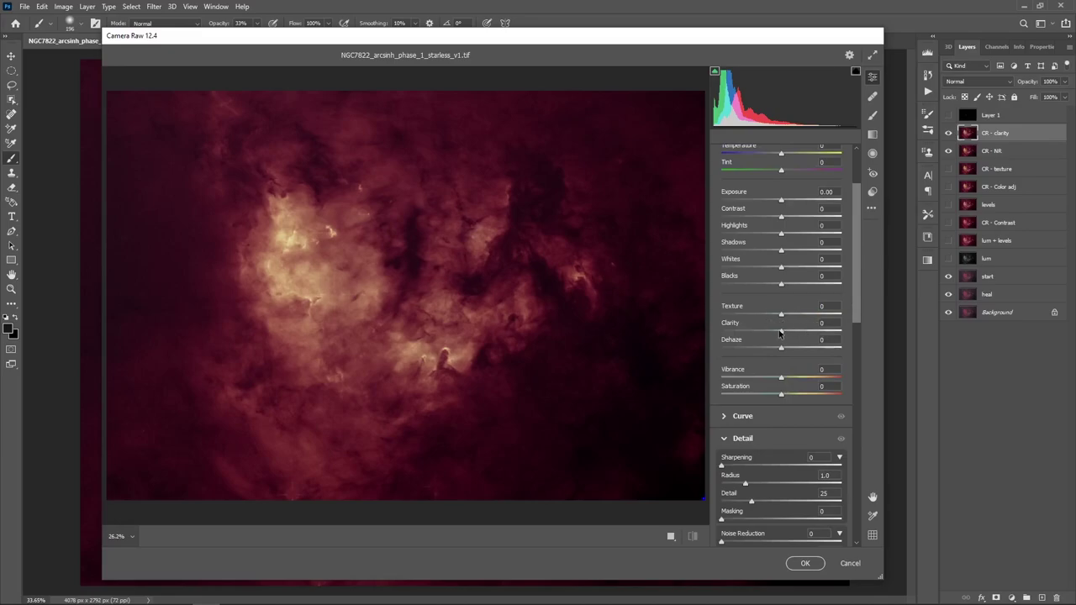
left_click_drag(781, 334, 719, 334)
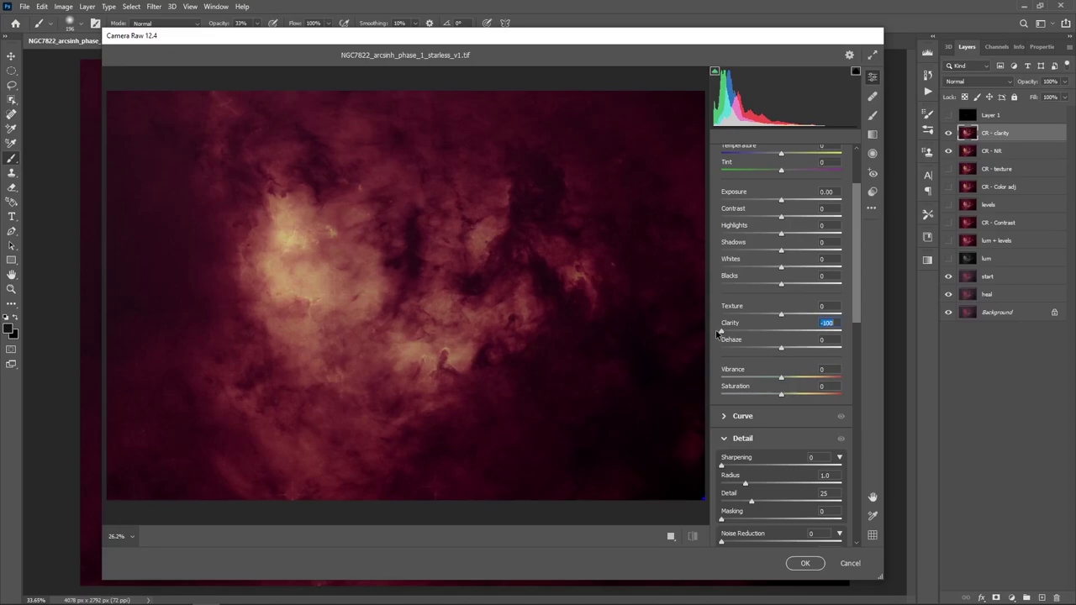
left_click_drag(719, 333, 870, 334)
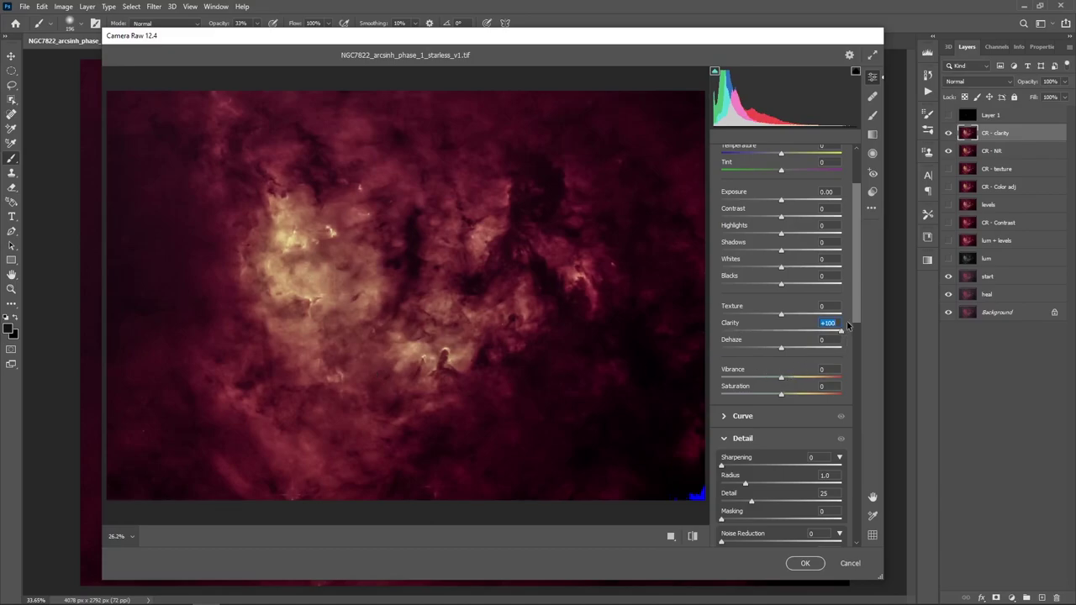
type("10")
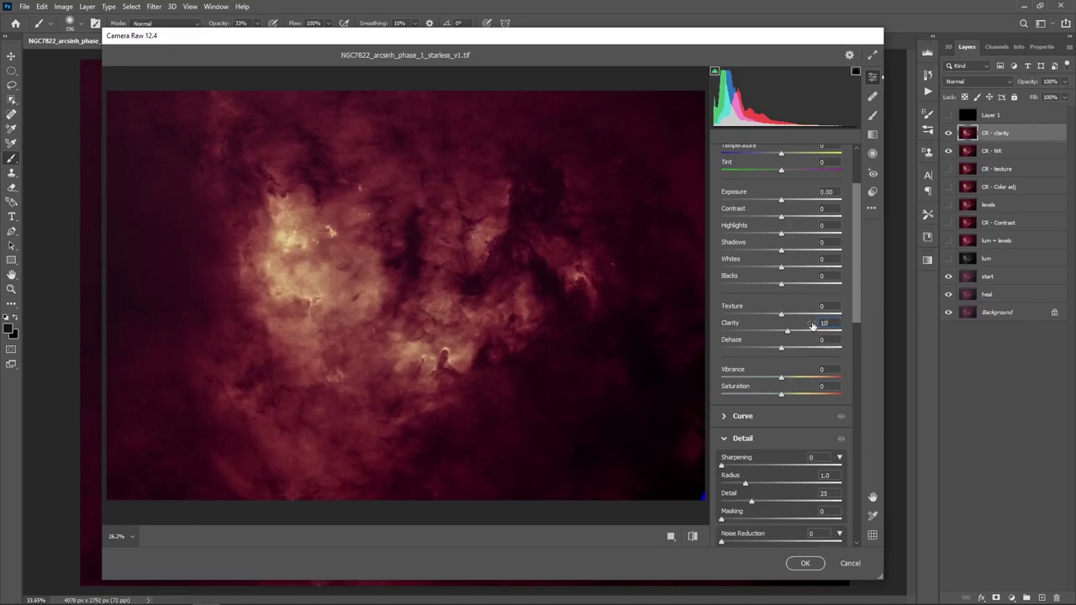
left_click(824, 323)
key("shift+Up")
Check the clarity change in a side-by-side before/after view at 100% around the bright core and pillars, and apply the Camera Raw filter.
left_click(670, 535)
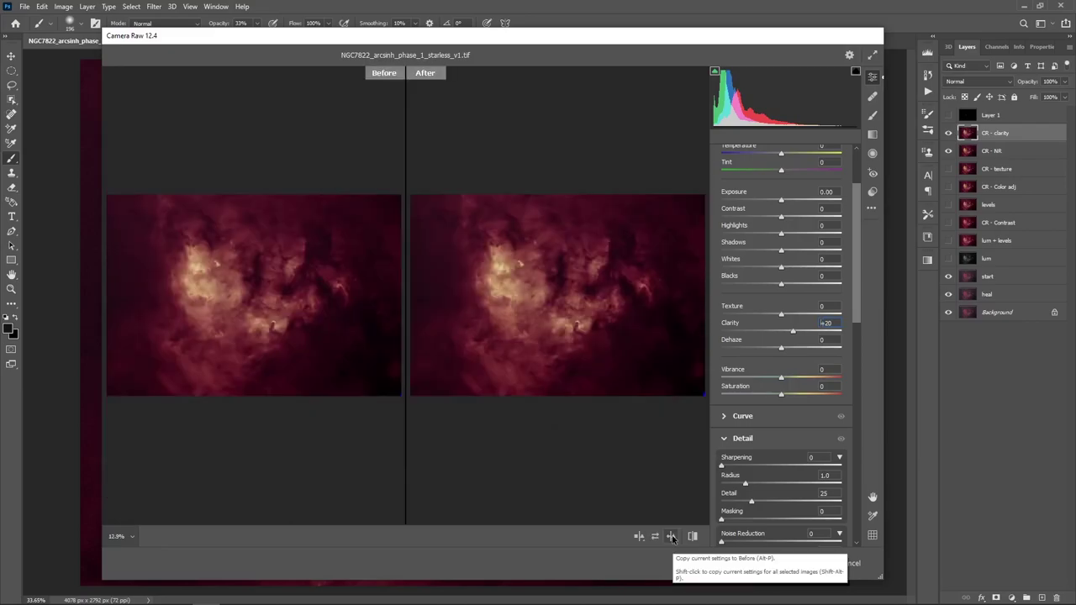
left_click(230, 266)
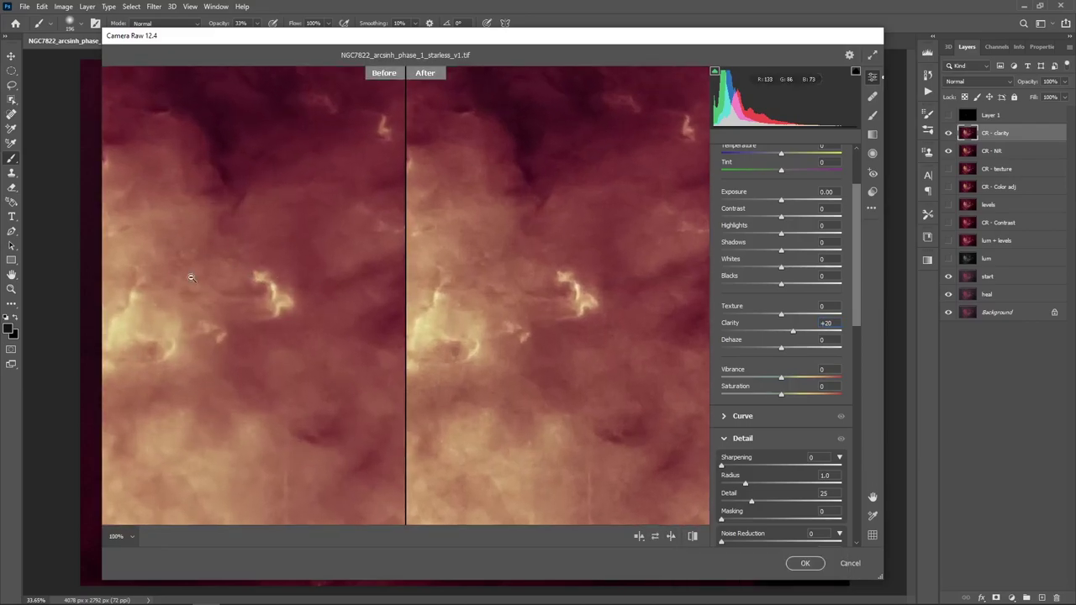
left_click(604, 320, "alt")
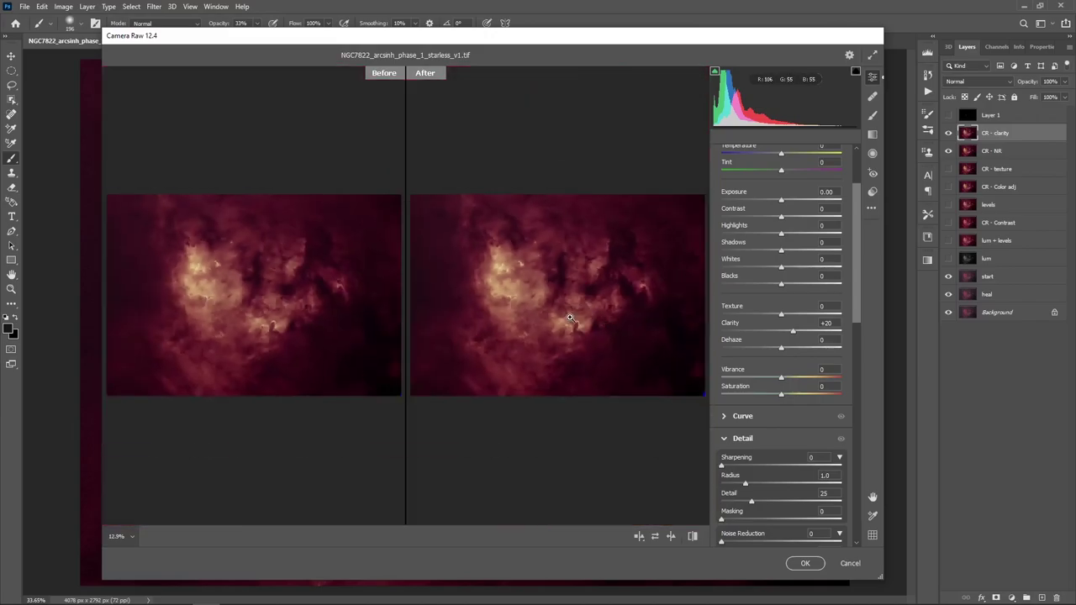
left_click(571, 315)
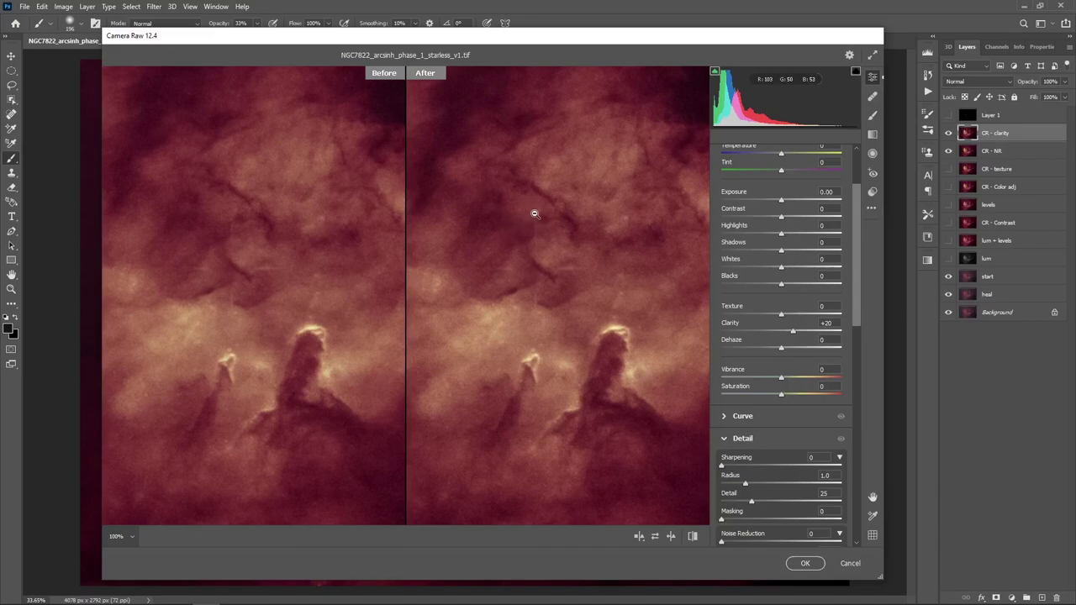
left_click(577, 227)
left_click(577, 320)
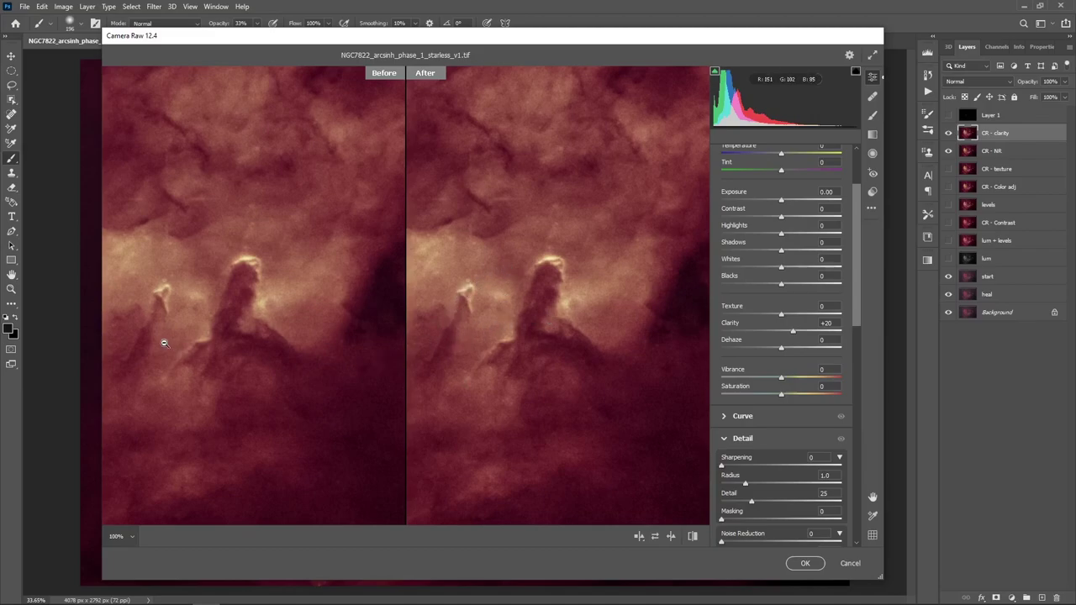
left_click(534, 329)
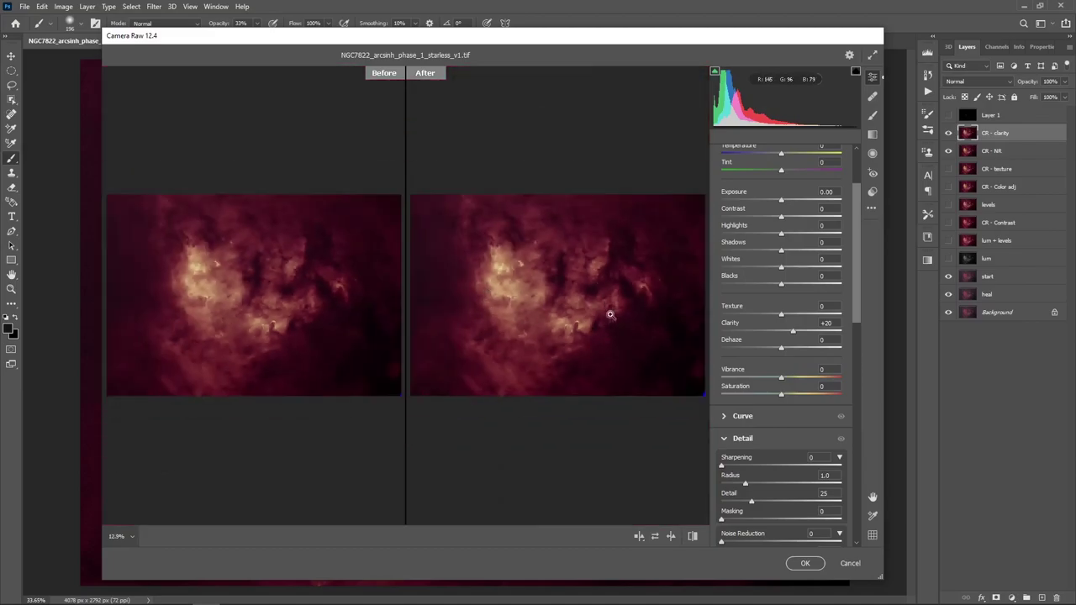
left_click(805, 563)
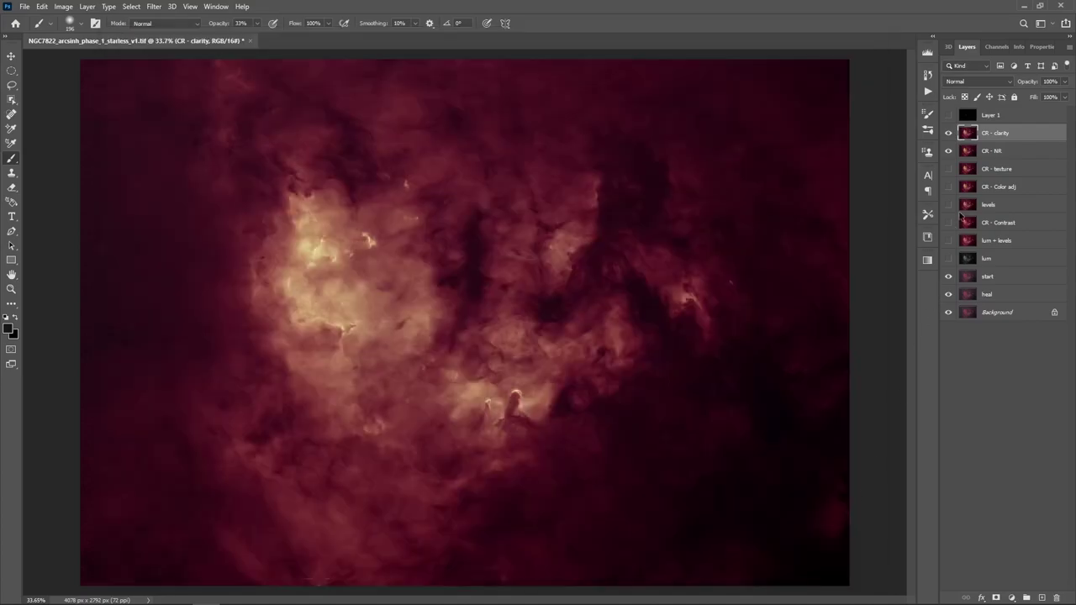
Compare the image with and without the CR - clarity layer.
left_click(949, 133)
left_click(949, 133)
left_click(949, 133)
left_click(949, 133)
left_click(949, 132)
left_click(949, 133)
left_click(949, 133)
Merge a copy of all visible layers into a new layer above CR - clarity and name it CR - Sat and Vib.
key("ctrl+alt+shift+e")
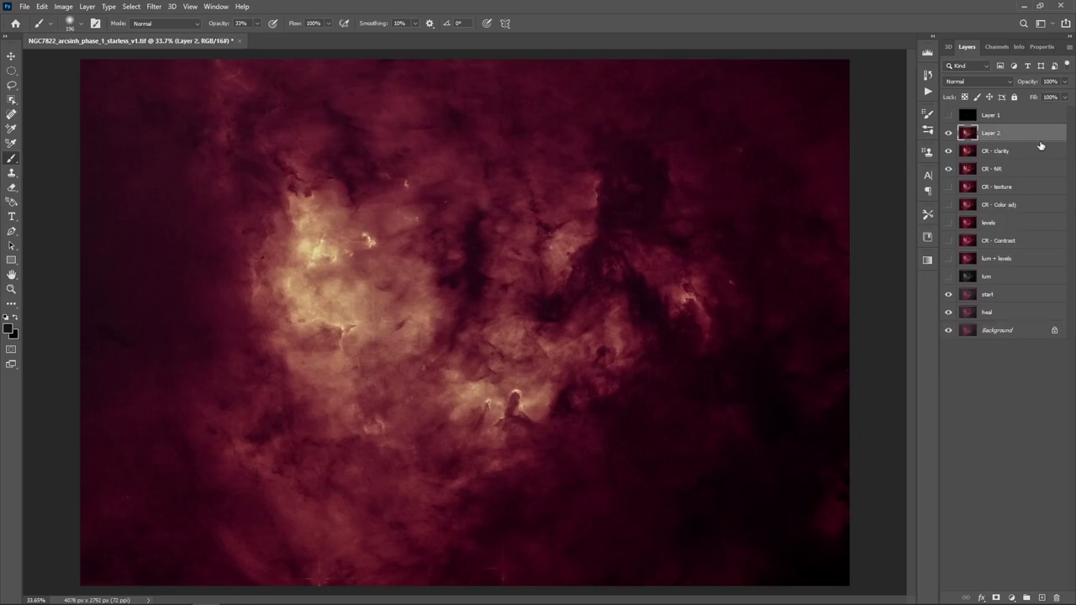
double_click(993, 134)
type("CR - Sat and Vib")
key("Return")
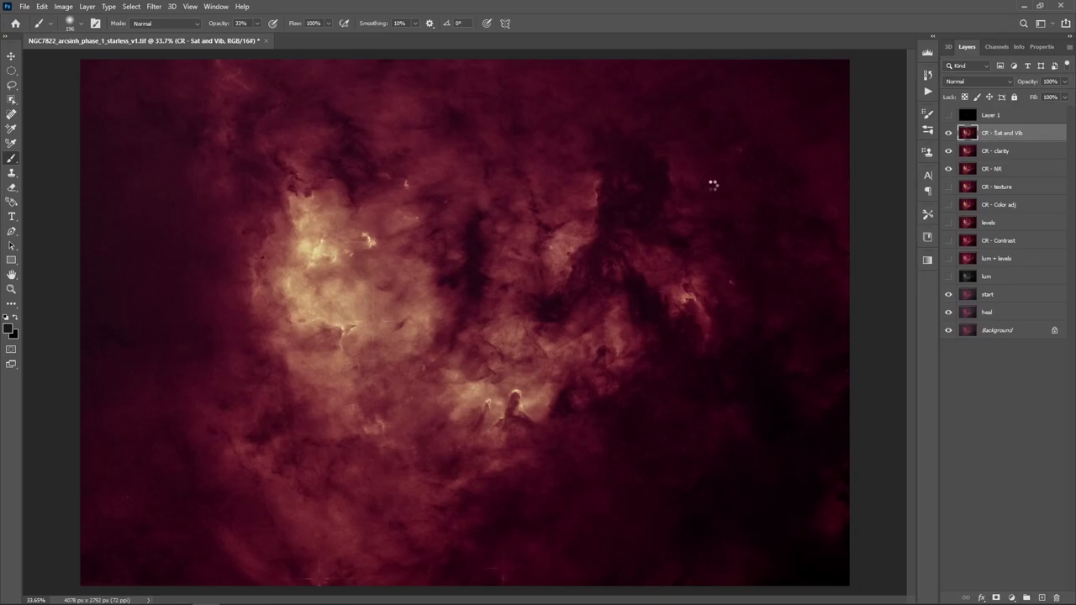
Open the Camera Raw filter on the CR - Sat and Vib layer and set Vibrance to +35 and Saturation to +5.
key("ctrl+shift+a")
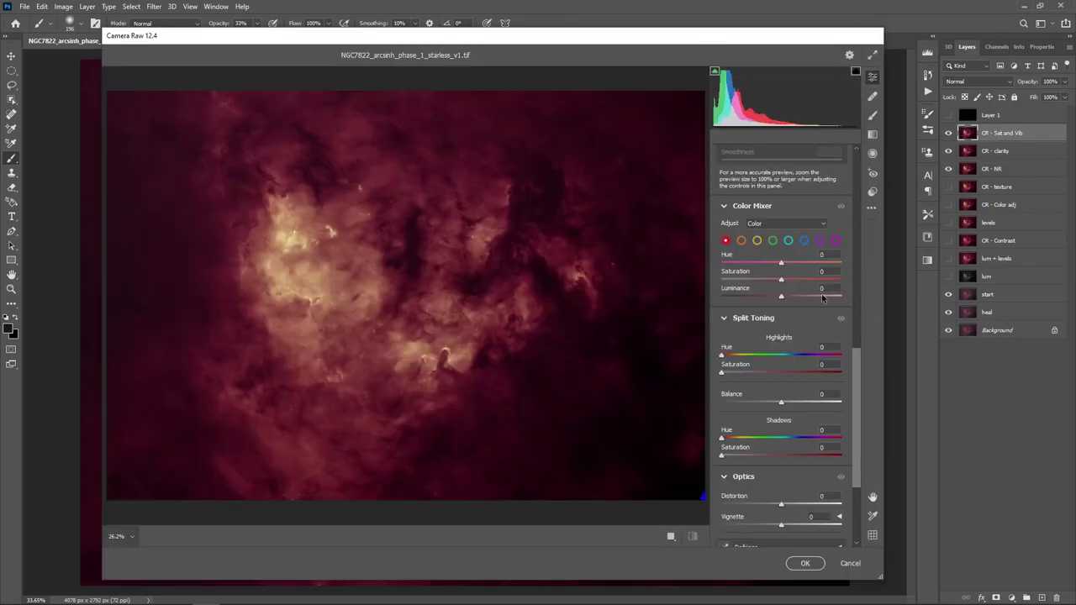
scroll(859, 269, "up", 10)
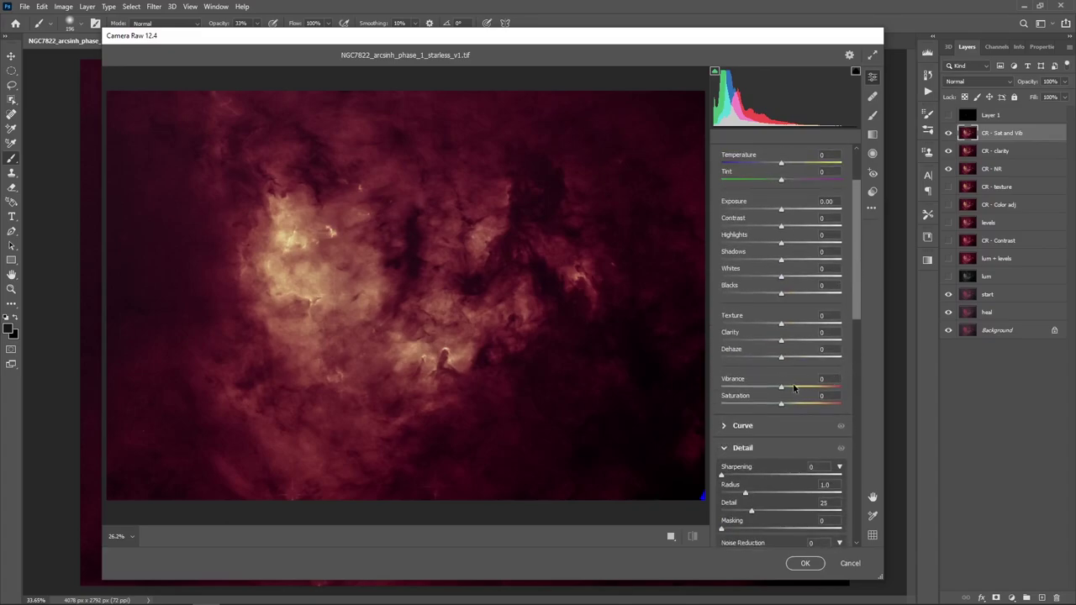
left_click_drag(783, 391, 795, 391)
left_click_drag(797, 393, 806, 393)
type("35")
left_click(823, 395)
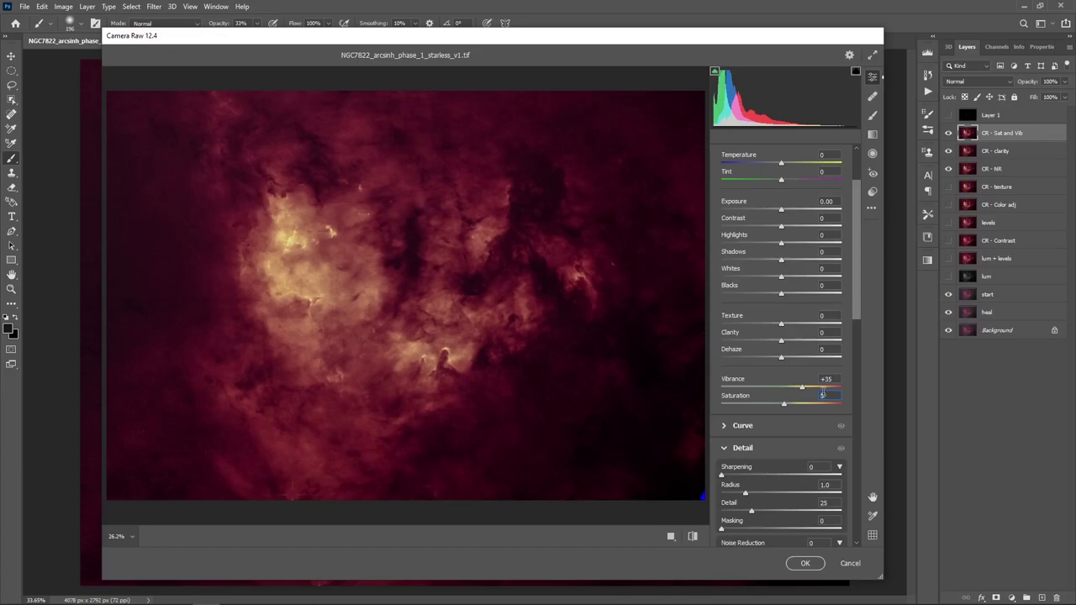
Inspect the bright core at 100%, return to the full image, and apply the Camera Raw filter.
left_click(327, 230)
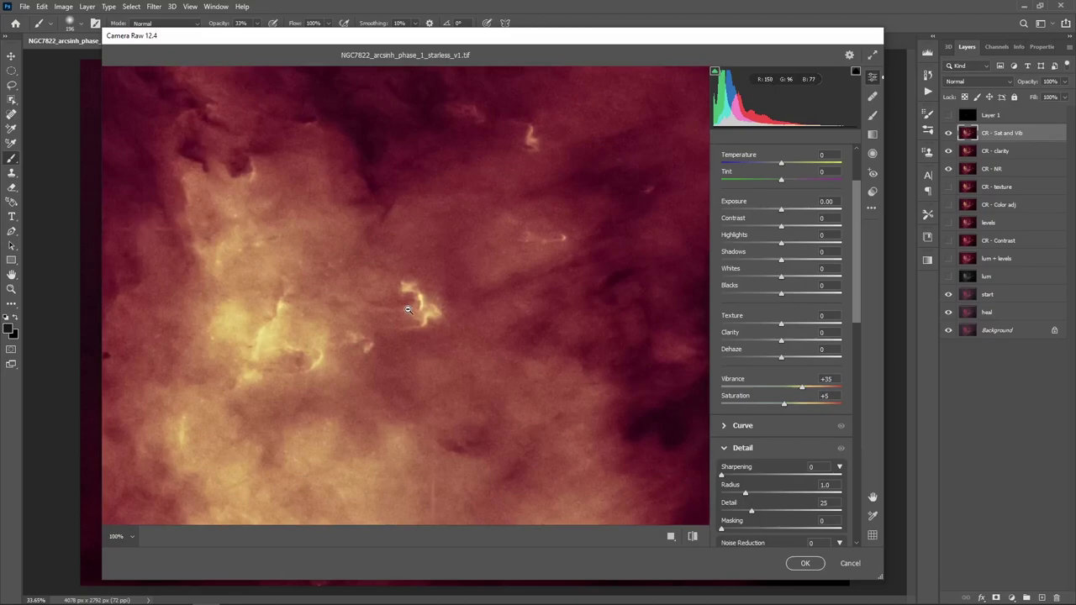
left_click(408, 310)
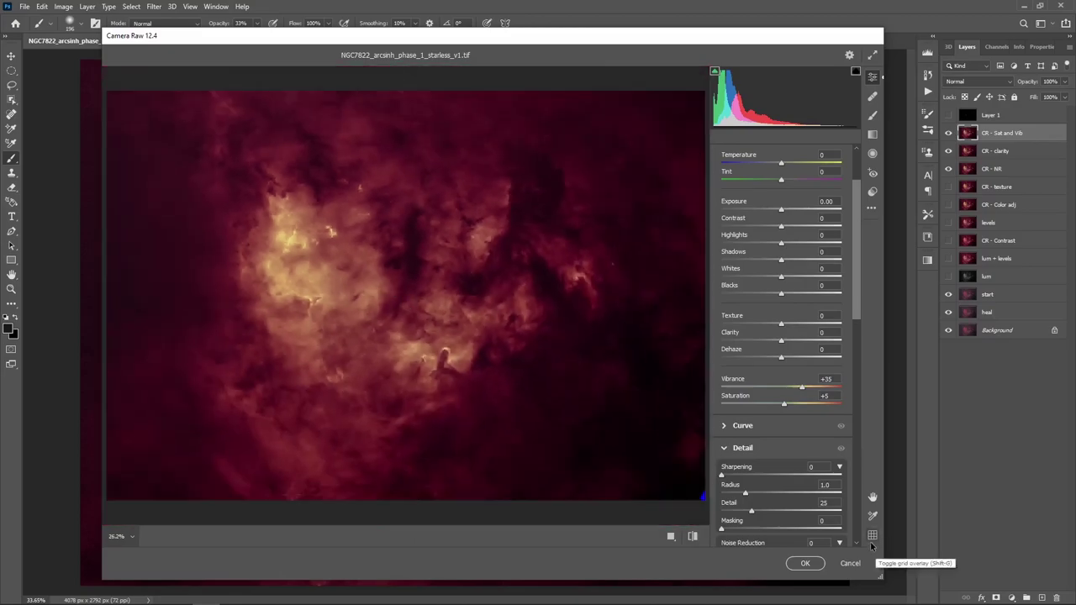
left_click(805, 563)
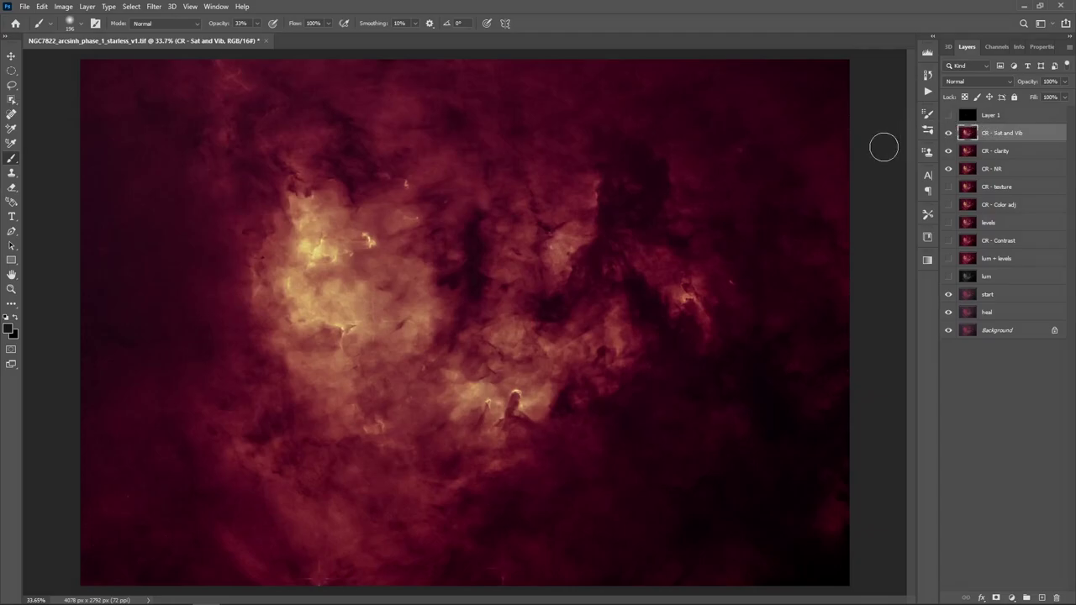
Hide the CR - clarity and CR - NR layers and compare the CR - Sat and Vib result with the start layer.
left_click_drag(946, 158, 949, 165)
left_click(999, 297)
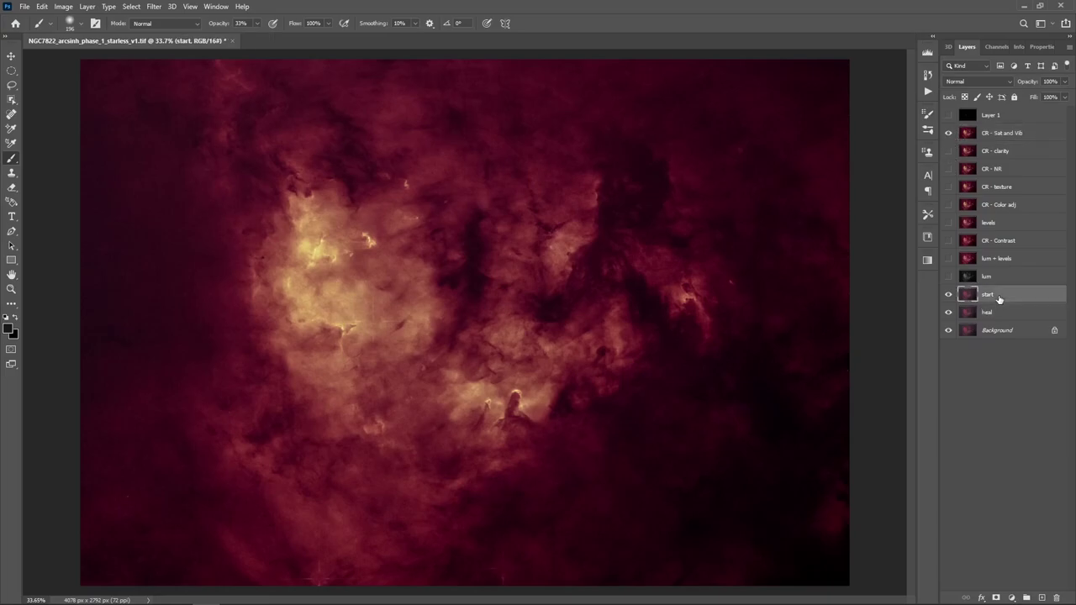
left_click(948, 135)
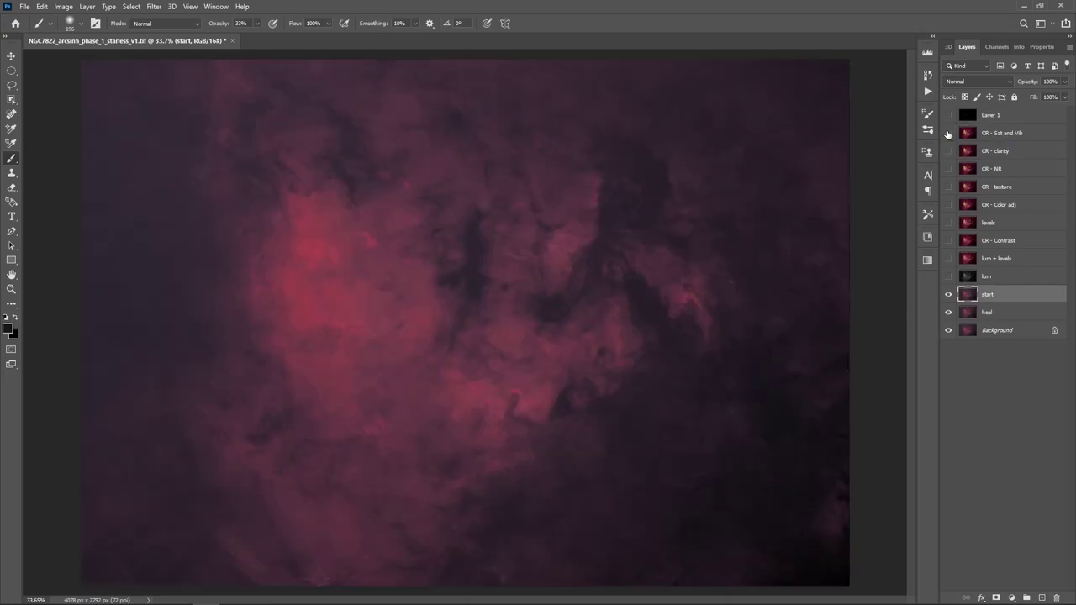
left_click(948, 135)
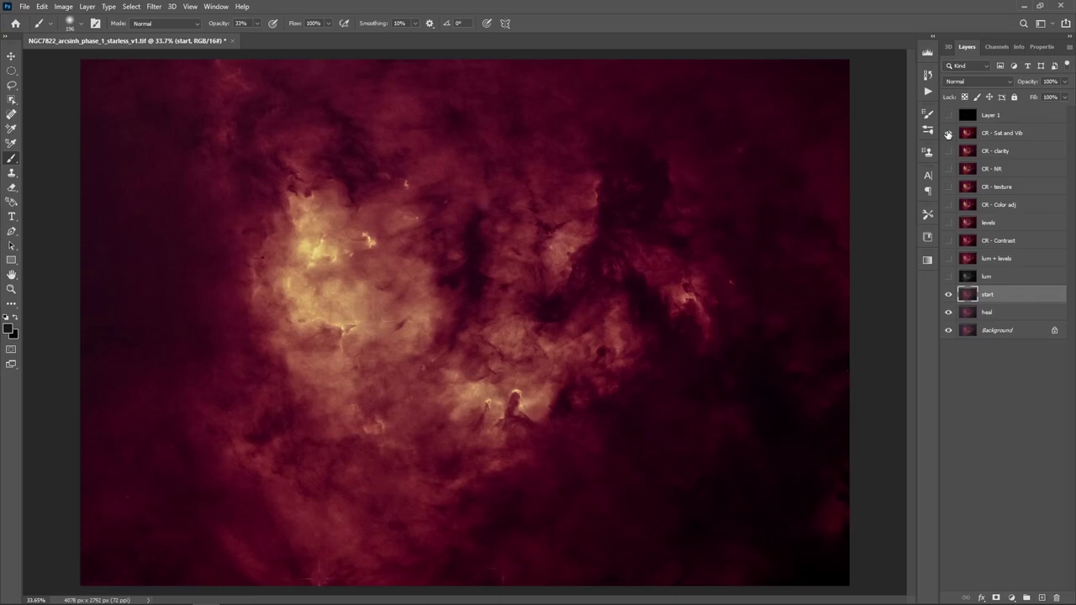
left_click(949, 134)
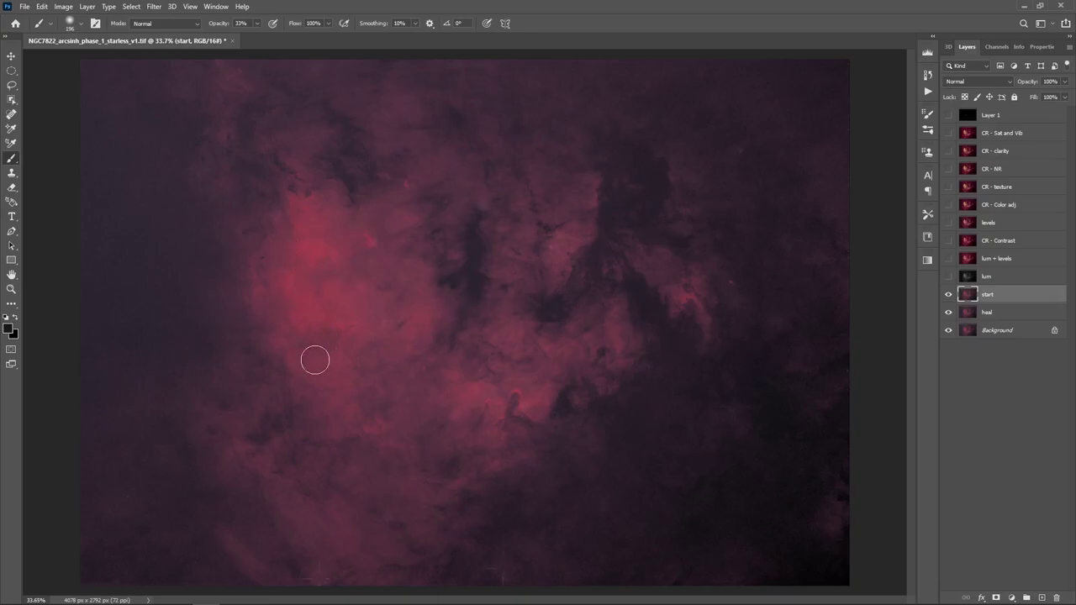
left_click(948, 134)
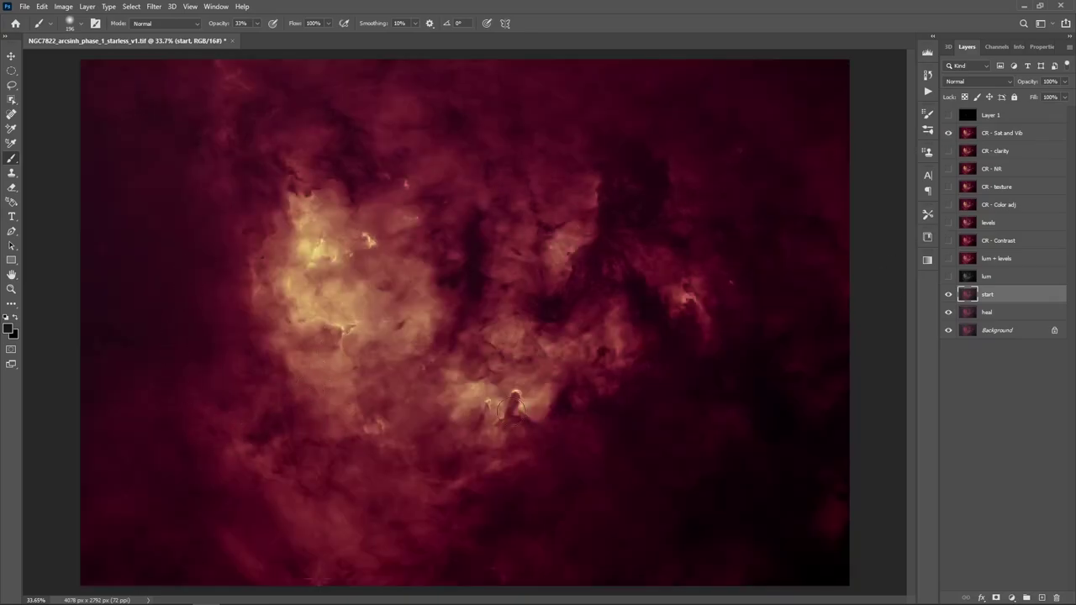
Merge a copy of all visible layers into a new layer above CR - Sat and Vib and name it shadow detail.
left_click(999, 133)
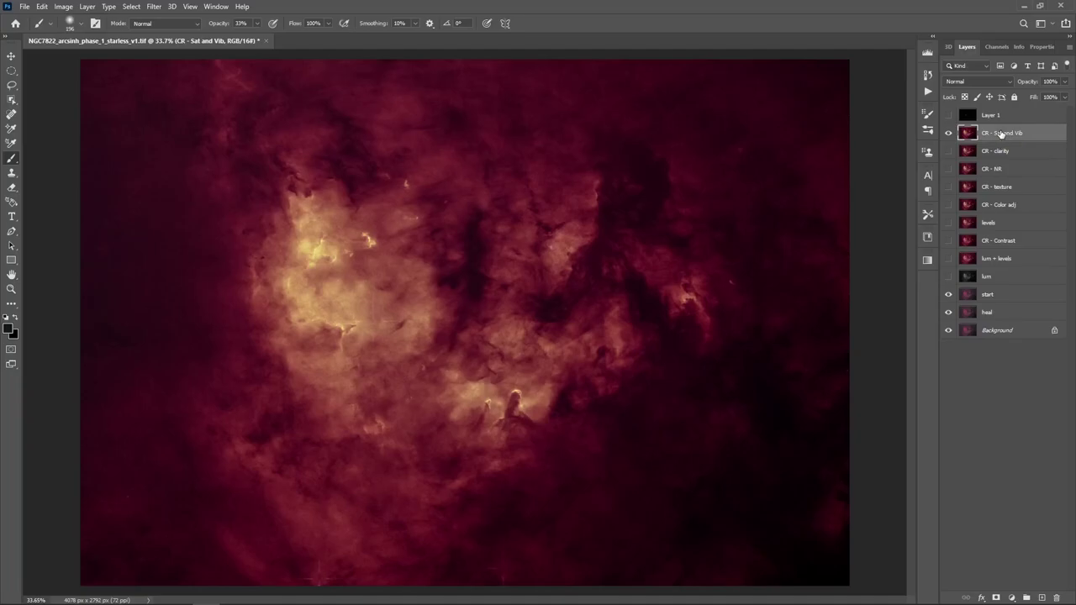
key("ctrl+alt+shift+e")
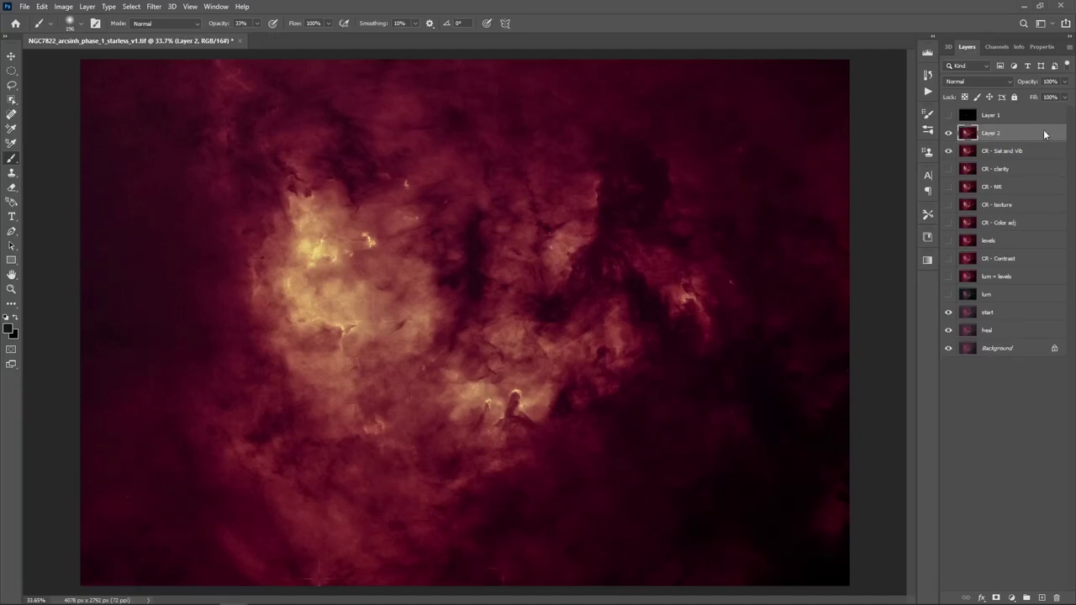
double_click(992, 134)
type("sh")
key("Return")
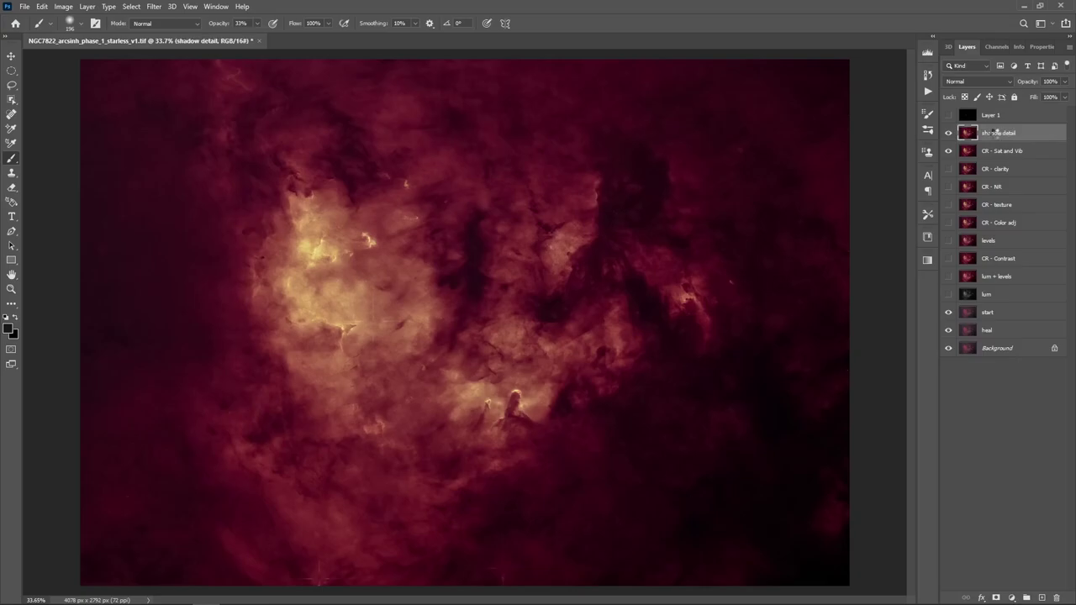
Raise Shadows to +100 on the shadow detail layer with the Camera Raw filter, check a before/after view, and apply it.
key("ctrl+shift+a")
left_click_drag(859, 231, 859, 159)
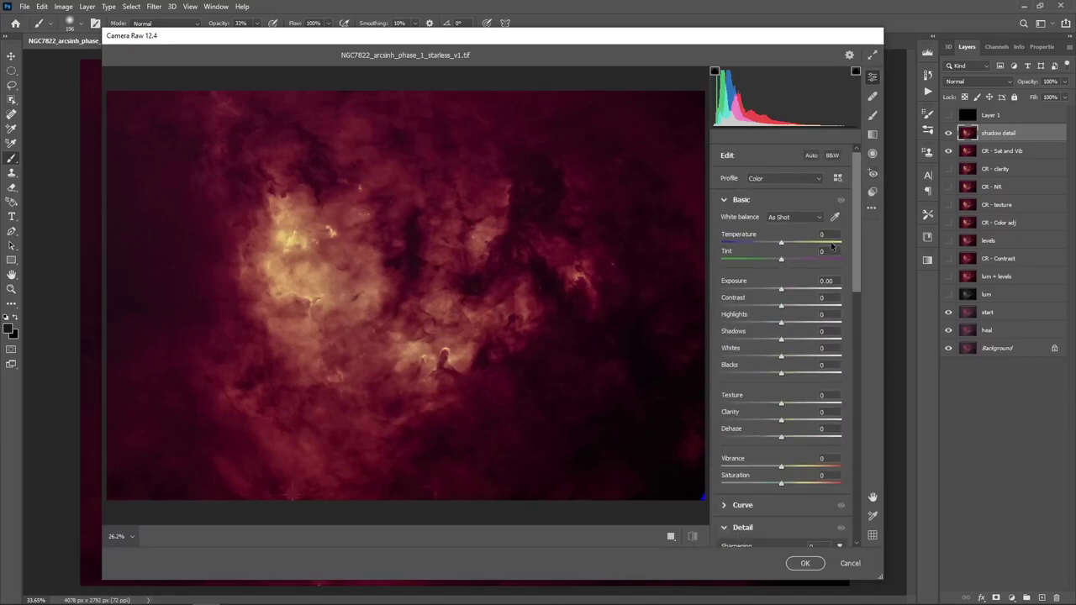
left_click_drag(782, 340, 878, 339)
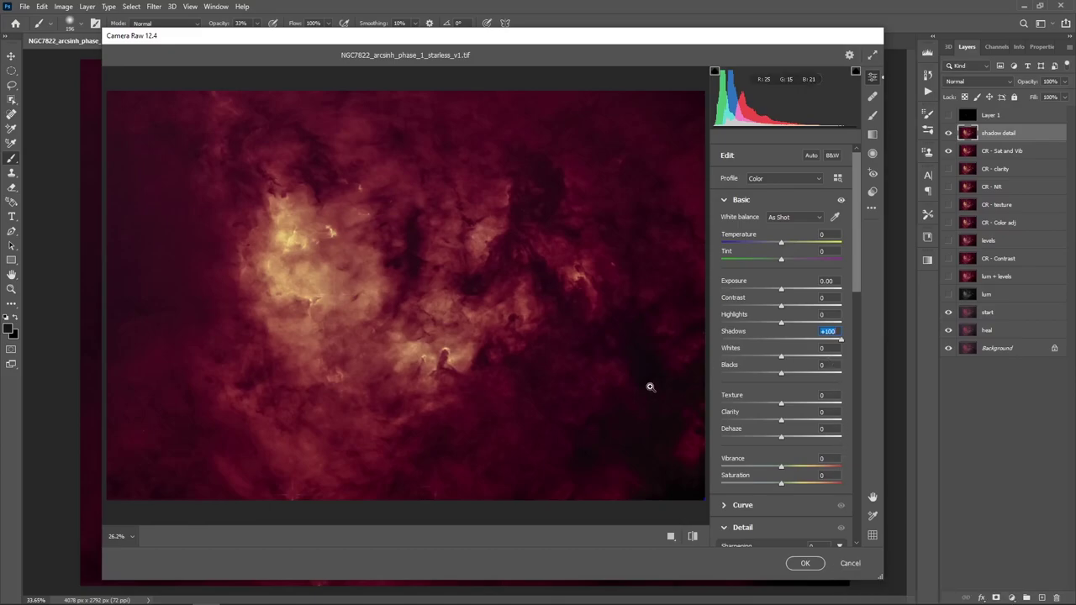
left_click(671, 535)
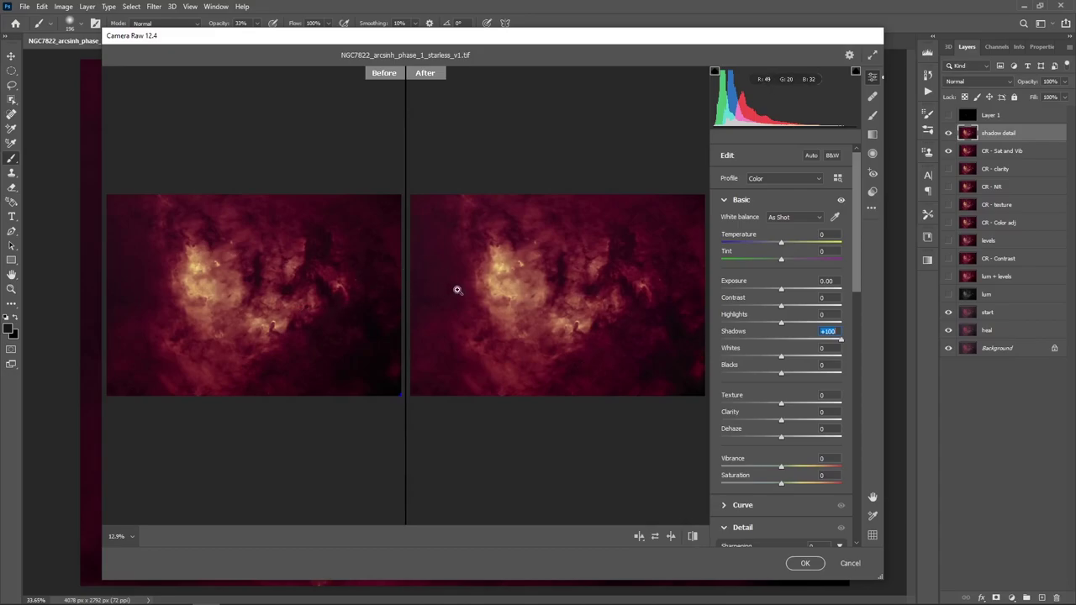
left_click(807, 564)
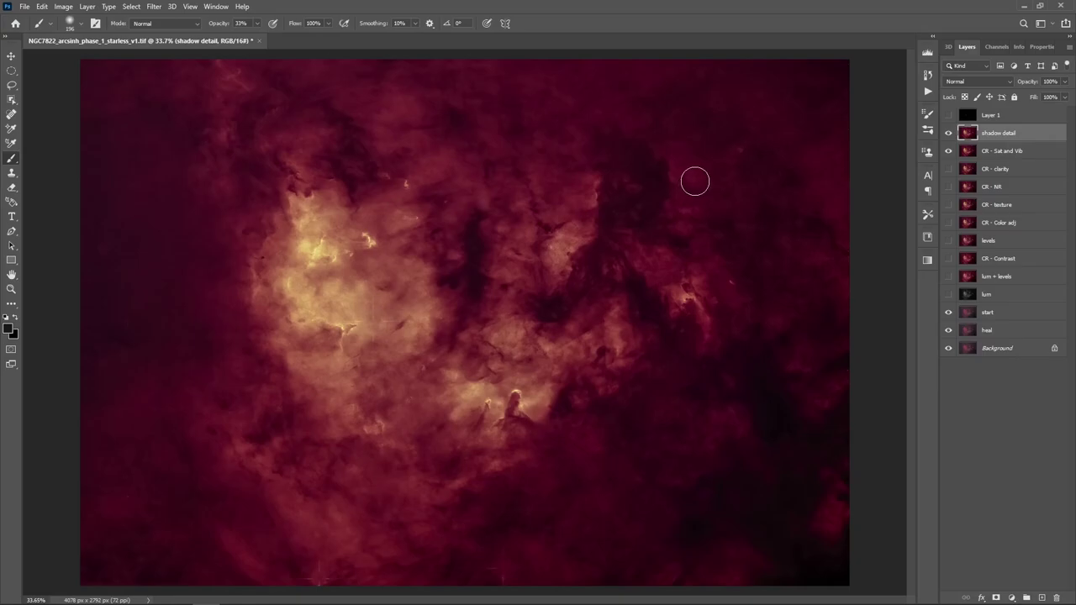
Show the star layer, Layer 1, and darken its midtones with Curves at input 134, output 119, checking the preview before applying.
left_click(949, 116)
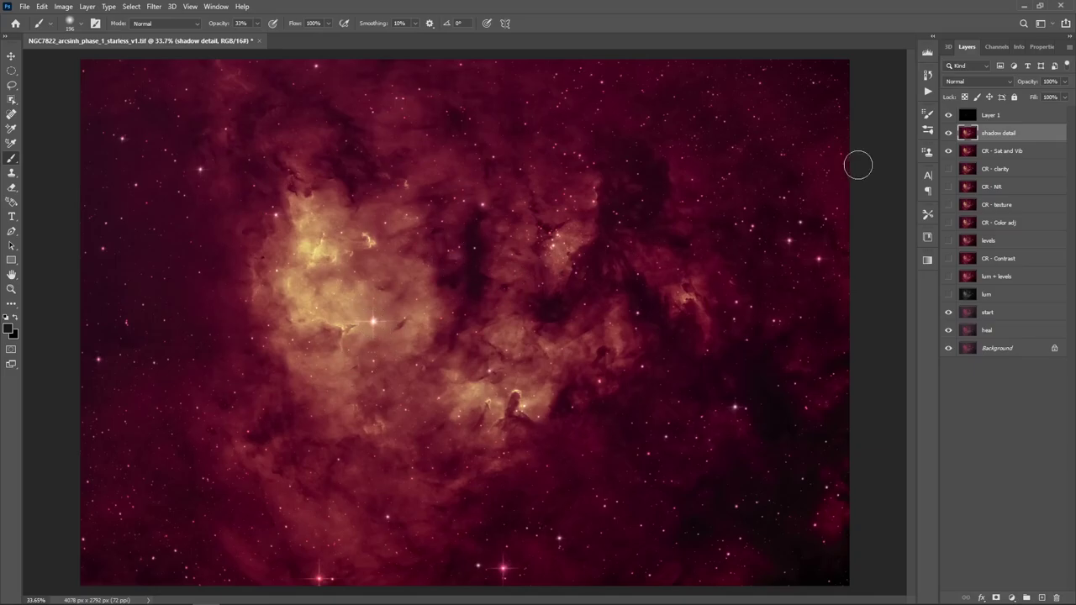
left_click(1007, 120)
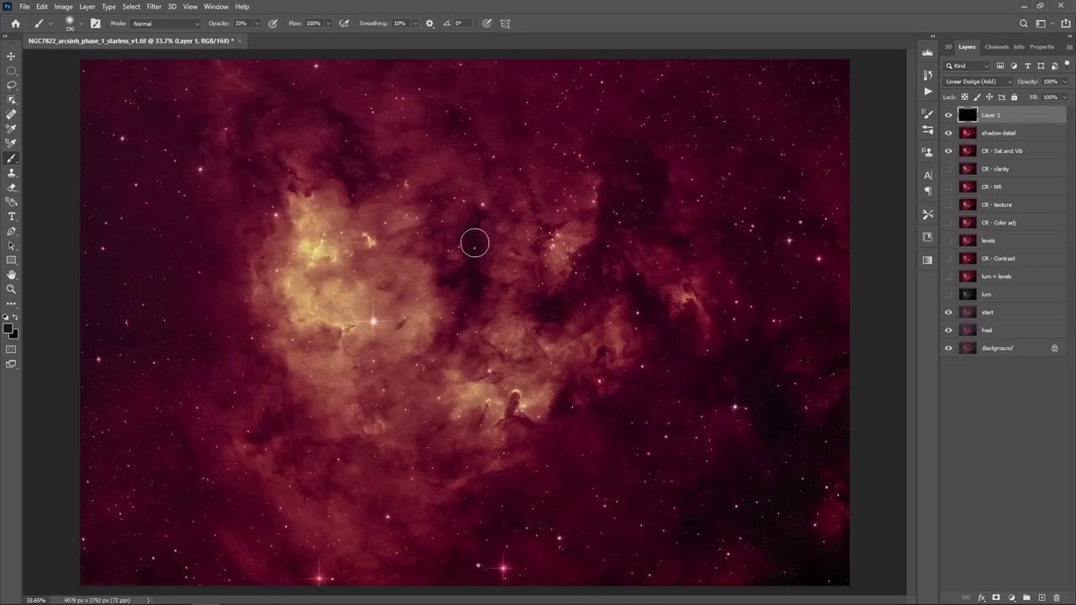
key("ctrl+m")
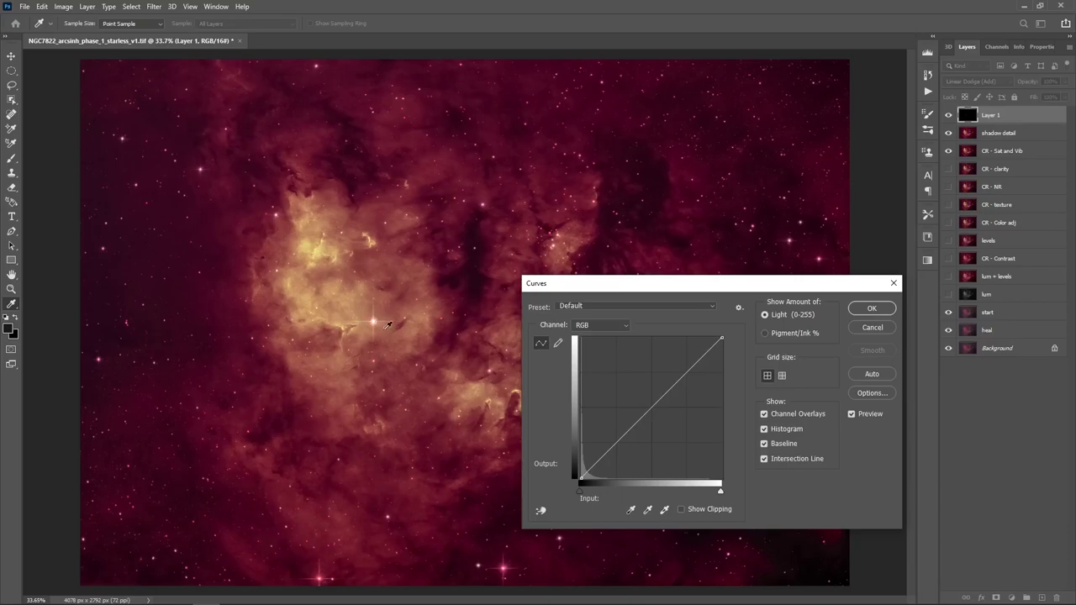
left_click_drag(676, 286, 849, 301)
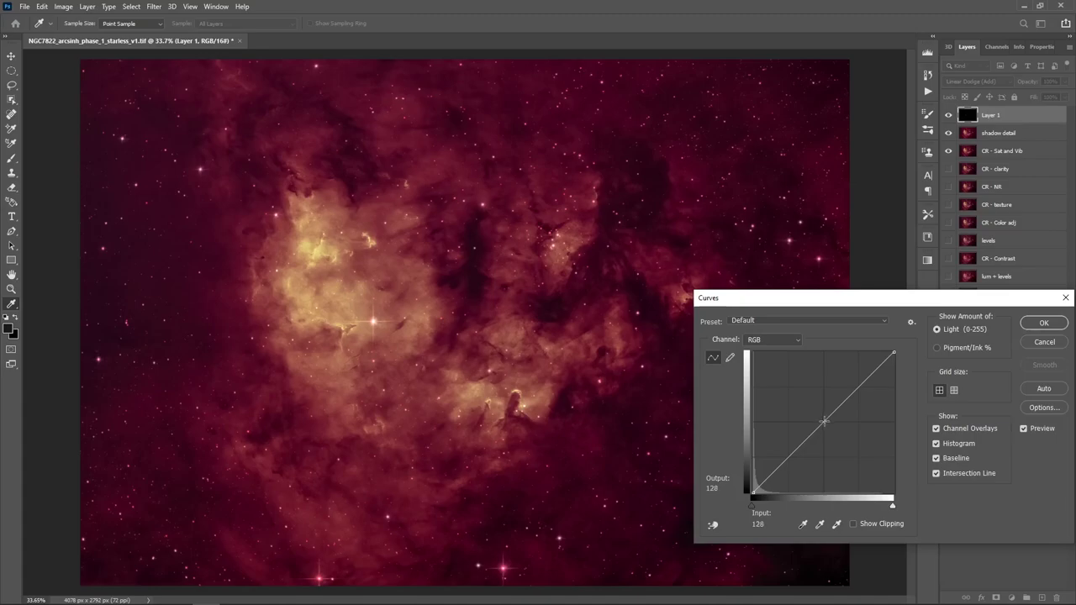
mouse_move(824, 421)
left_mouse_down()
mouse_move(869, 474)
mouse_move(833, 433)
left_mouse_up()
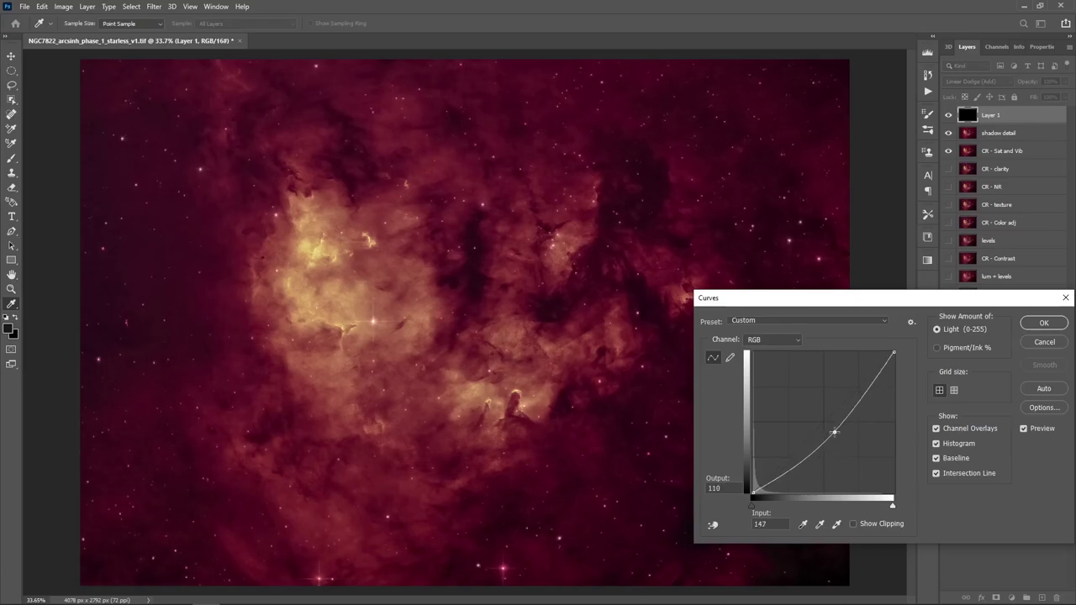
left_click_drag(834, 433, 833, 428)
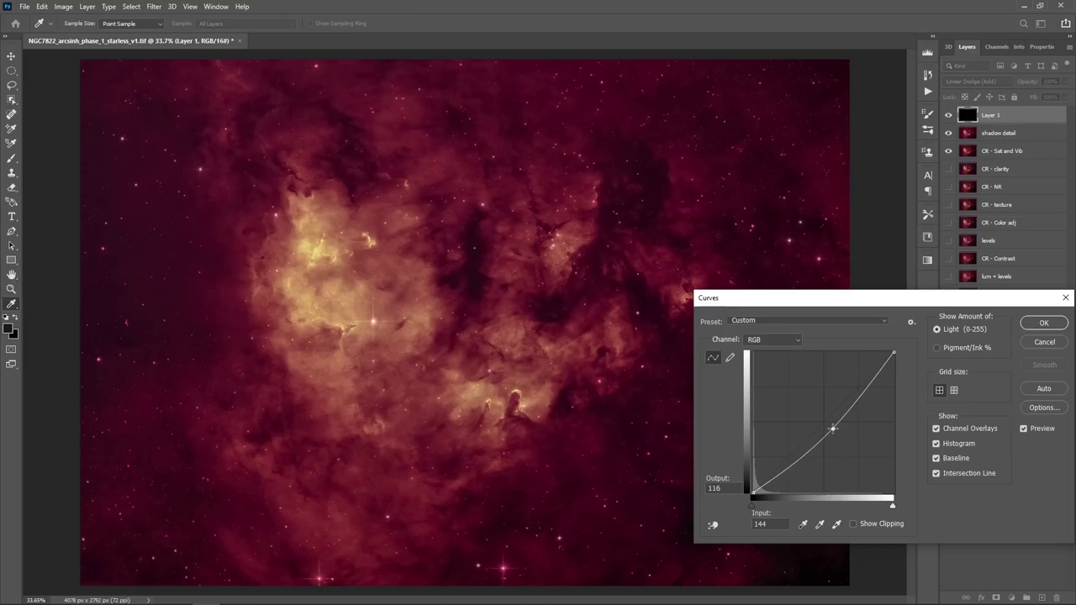
left_click_drag(832, 428, 827, 427)
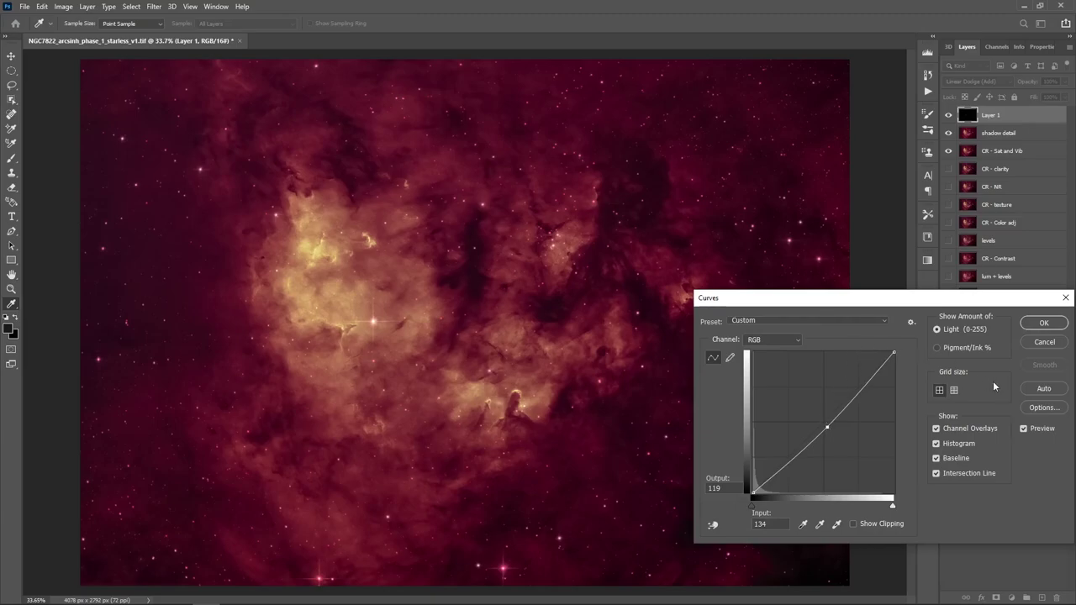
left_click(1025, 431)
left_click(1025, 431)
left_click(1042, 326)
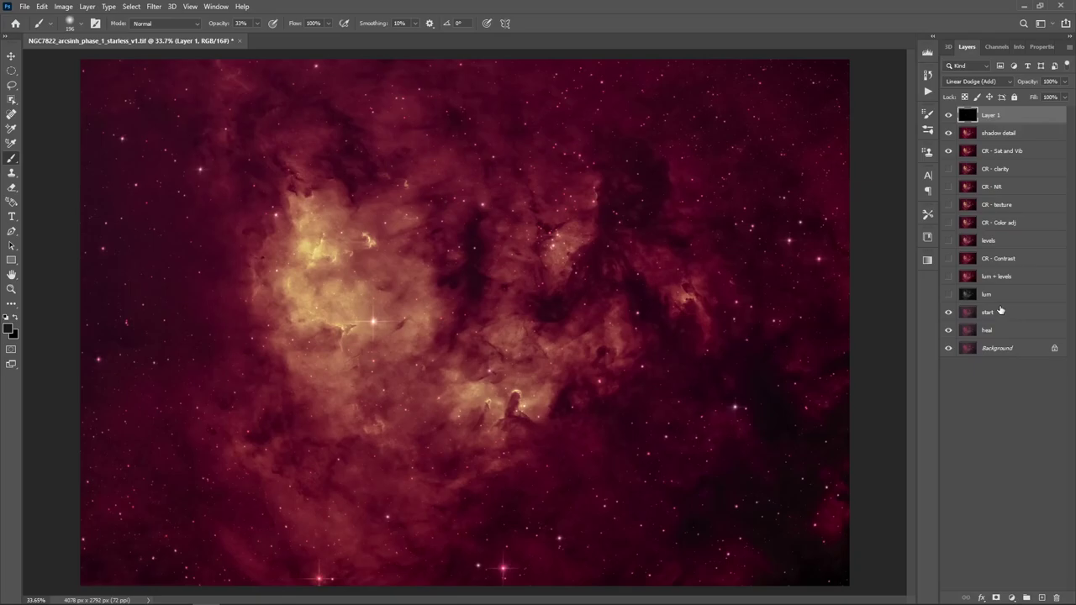
Merge a copy of all visible layers into a new top layer and hide Layer 1, shadow detail and CR - Sat and Vib.
left_click(948, 151)
key("ctrl+alt+shift+e")
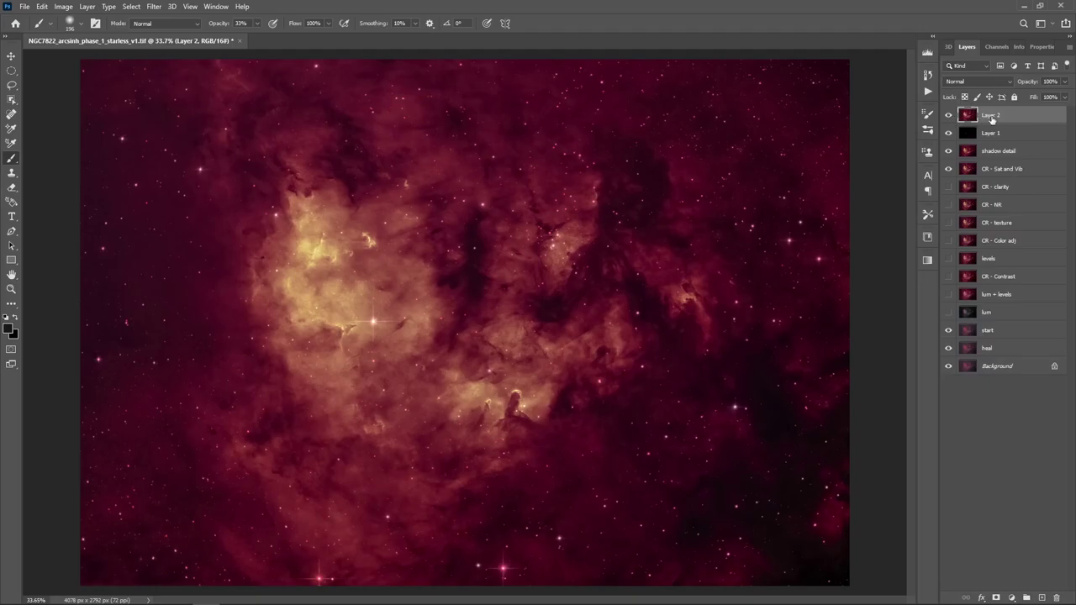
left_click(948, 133)
left_click(948, 151)
left_click(949, 170)
Compare the starting image with the starless shadow detail layer and the final merged layer with stars by switching their visibility.
left_click(948, 115)
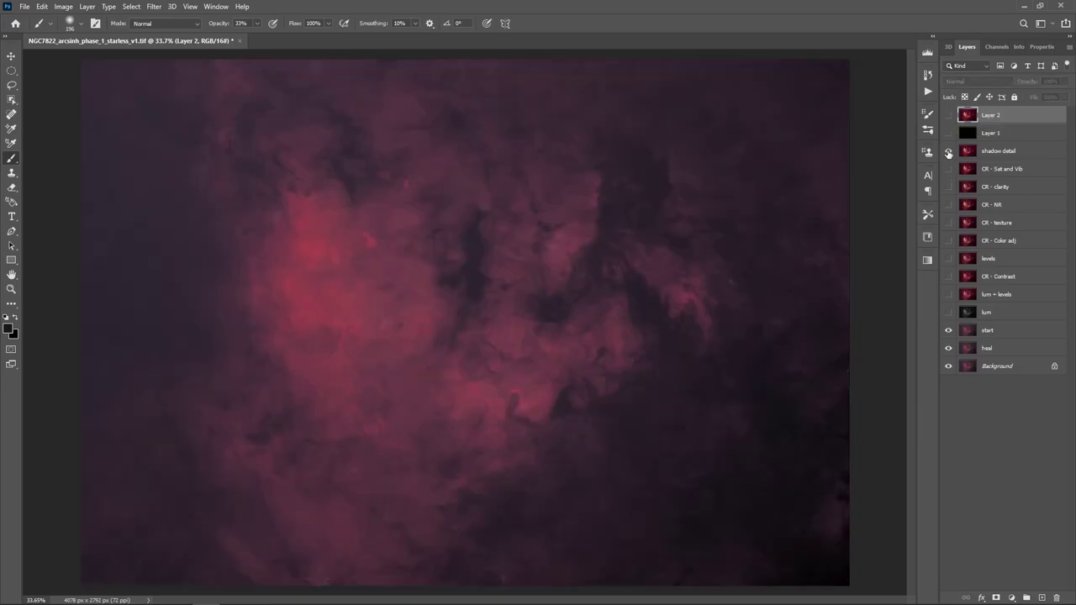
left_click(948, 152)
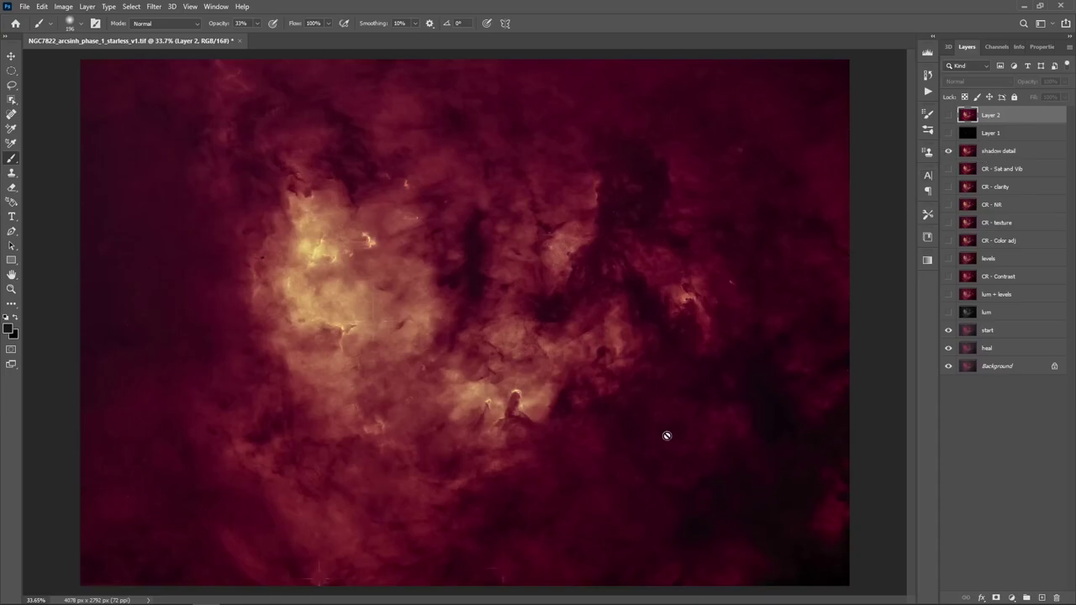
left_click(949, 152)
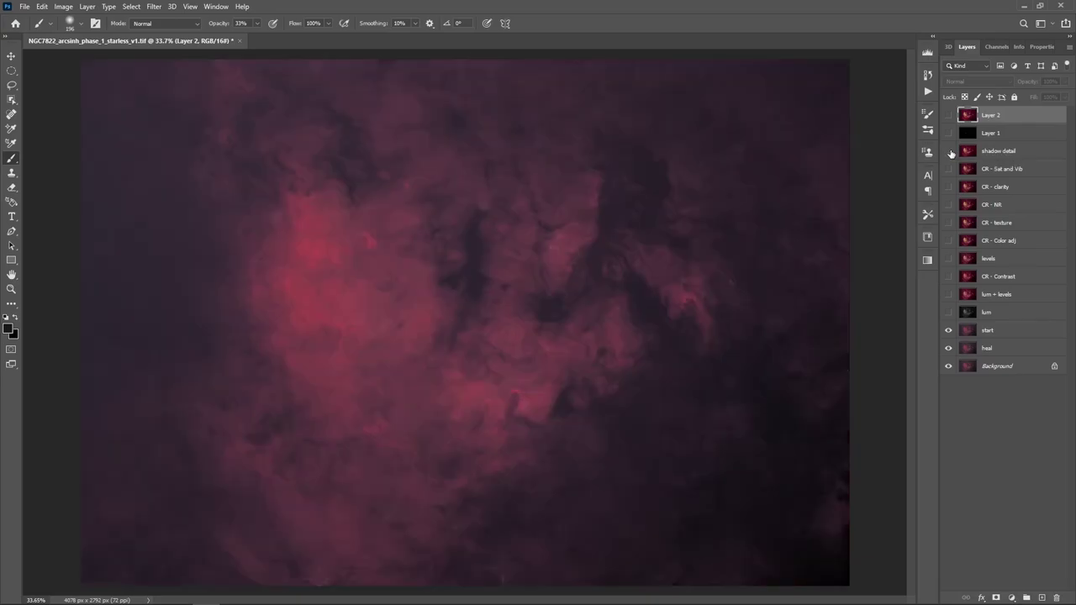
left_click(950, 152)
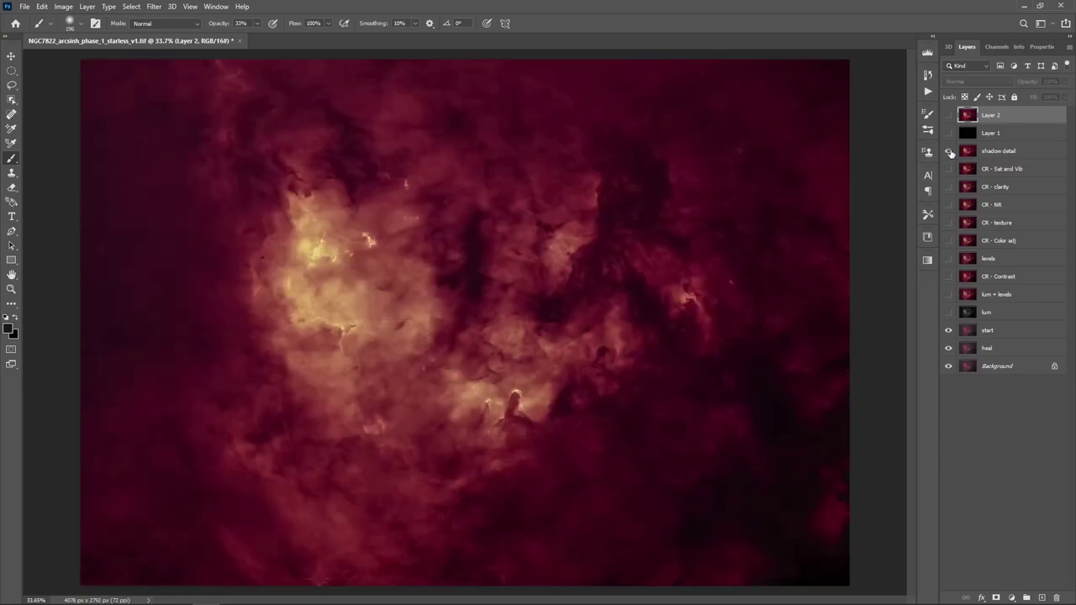
left_click(950, 152)
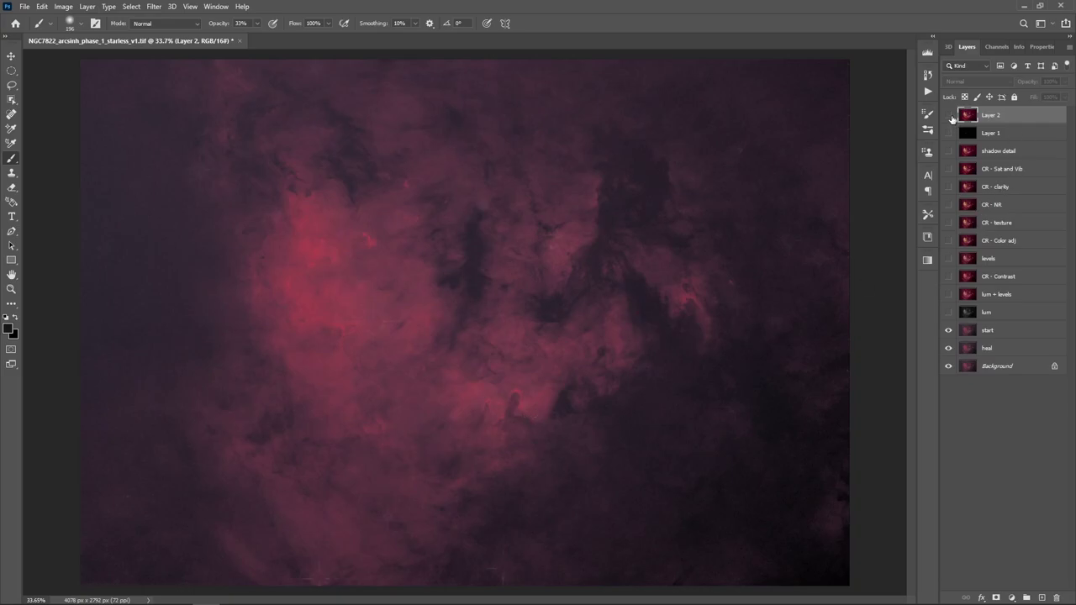
left_click(948, 151)
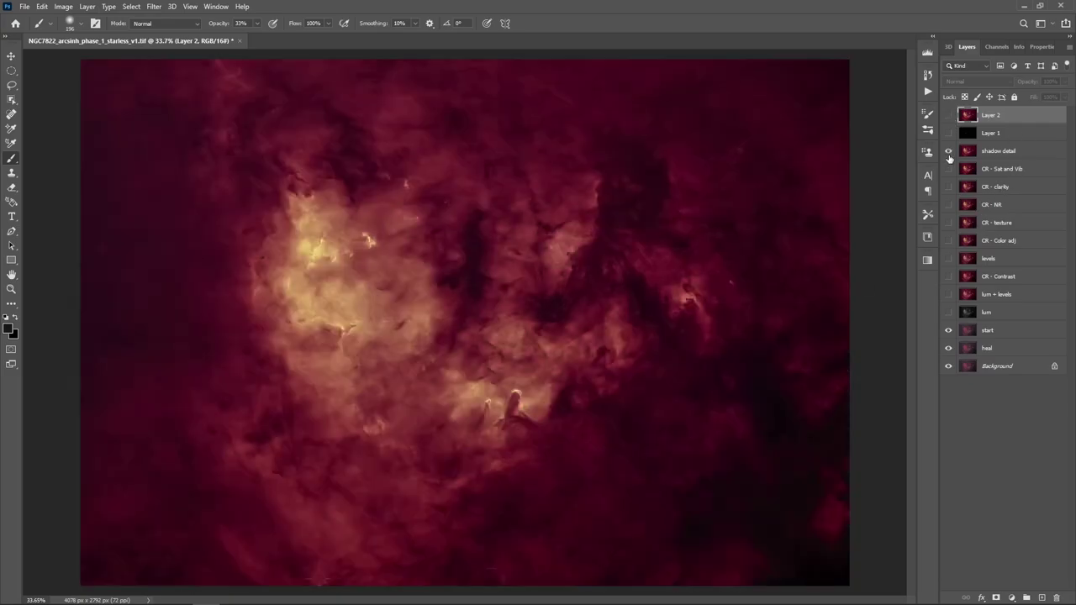
left_click(948, 152)
left_click(948, 151)
left_click(949, 115)
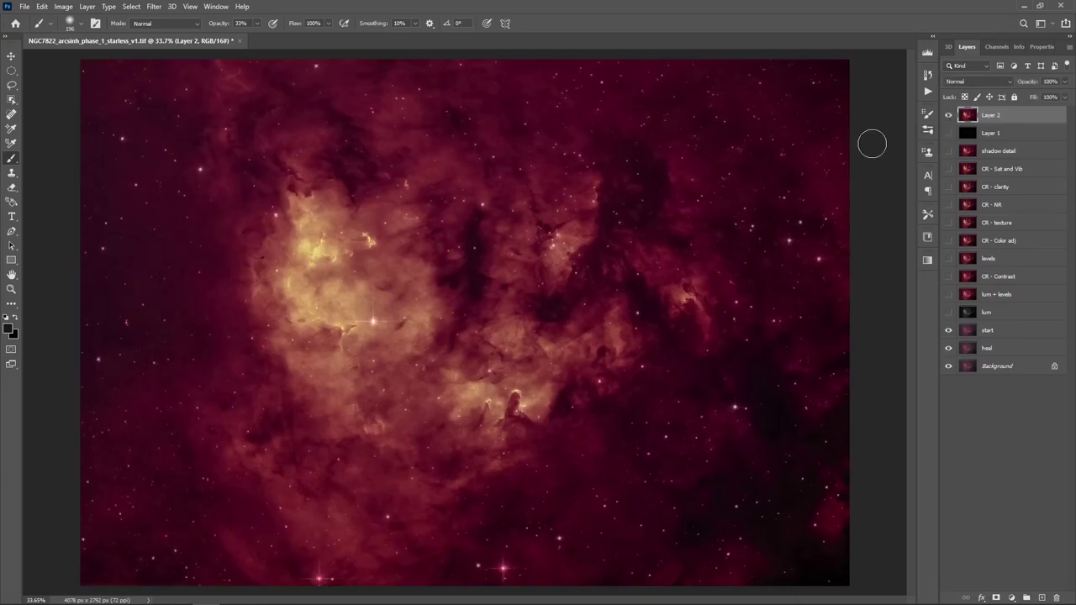